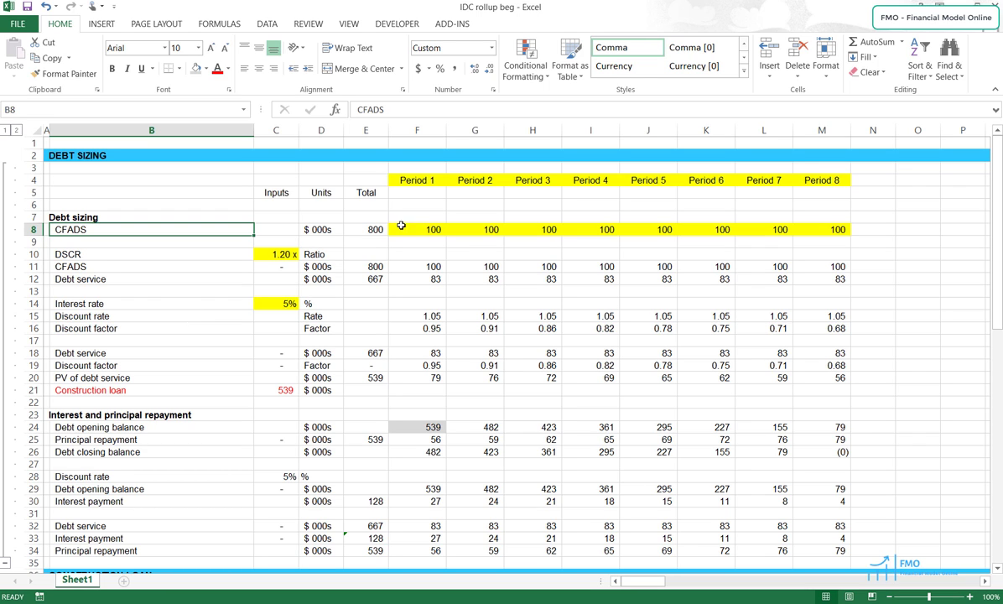
Step: Examine the debt sizing section: periods, CFADS, DSCR, debt service, discount factors, interest rate, PV of debt service and the construction loan
left_click_drag(410, 180, 813, 178)
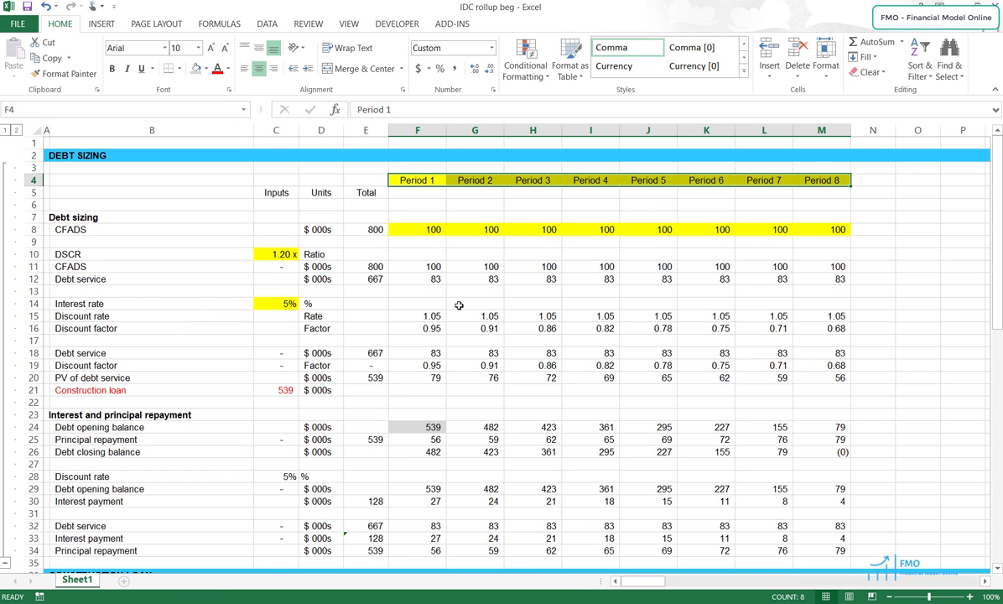
left_click_drag(409, 213, 847, 226)
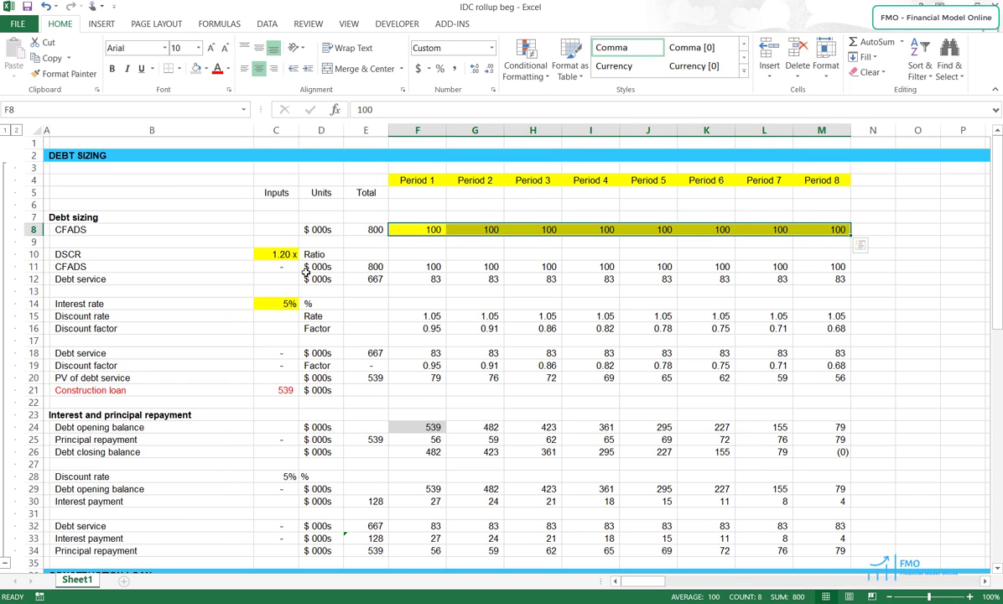
left_click(276, 253)
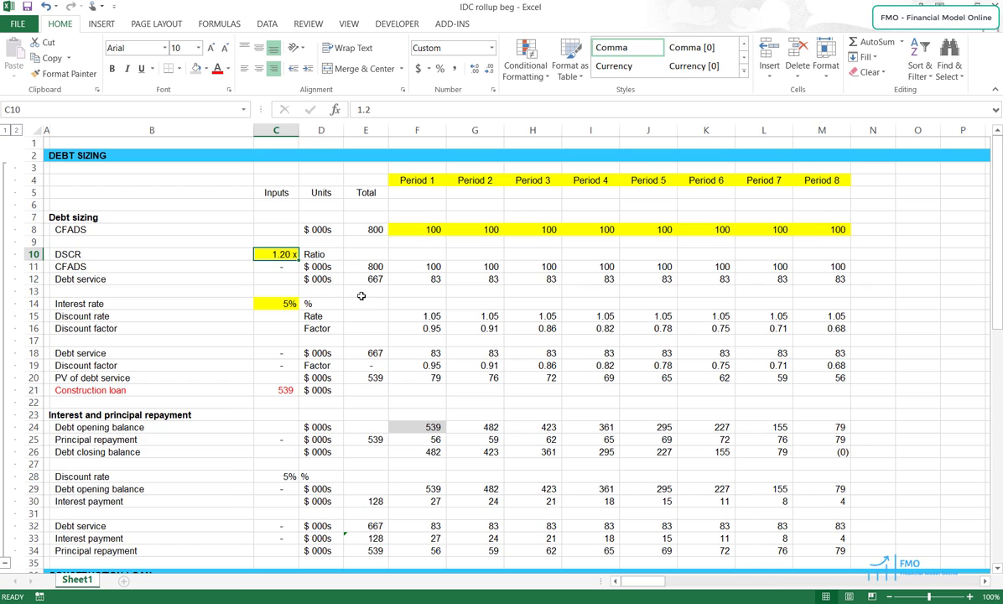
left_click_drag(440, 279, 642, 283)
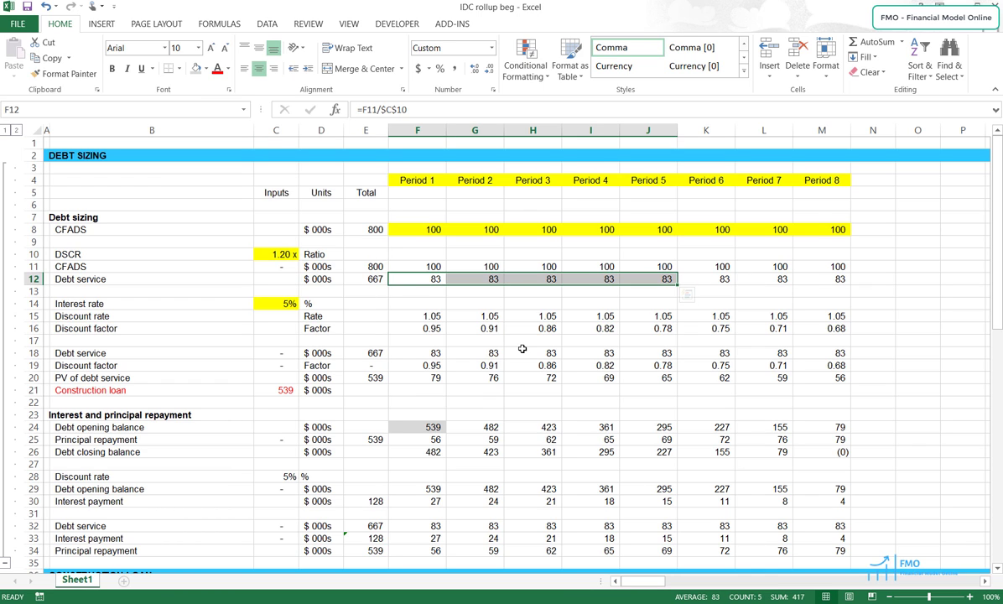
left_click_drag(435, 328, 602, 329)
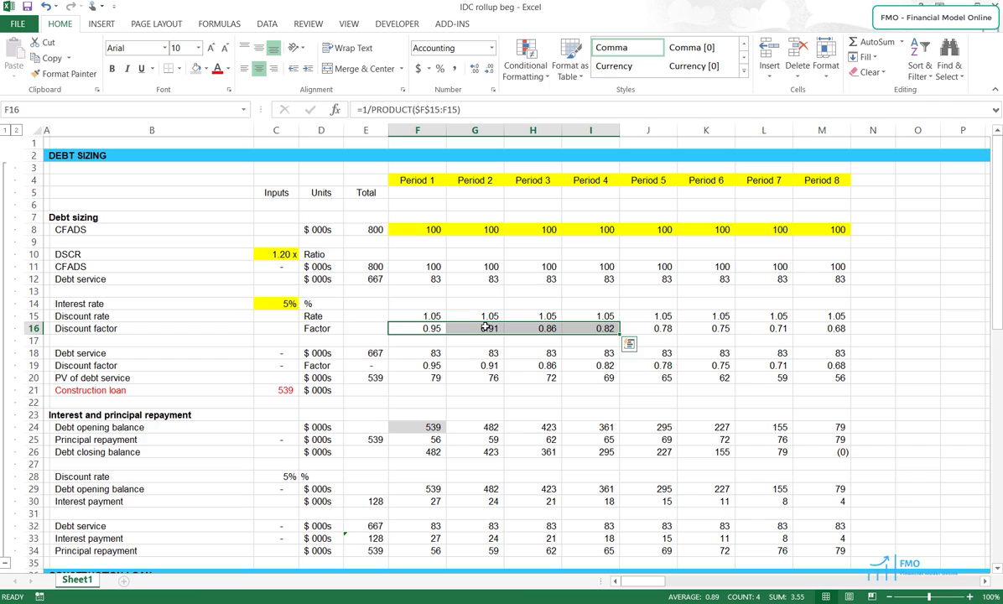
left_click(267, 302)
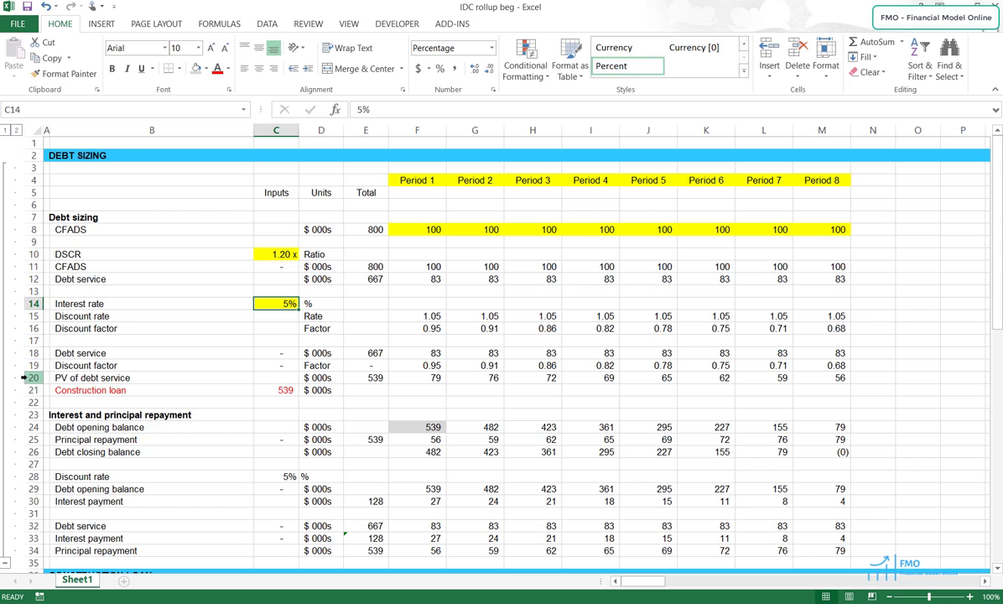
left_click(34, 377)
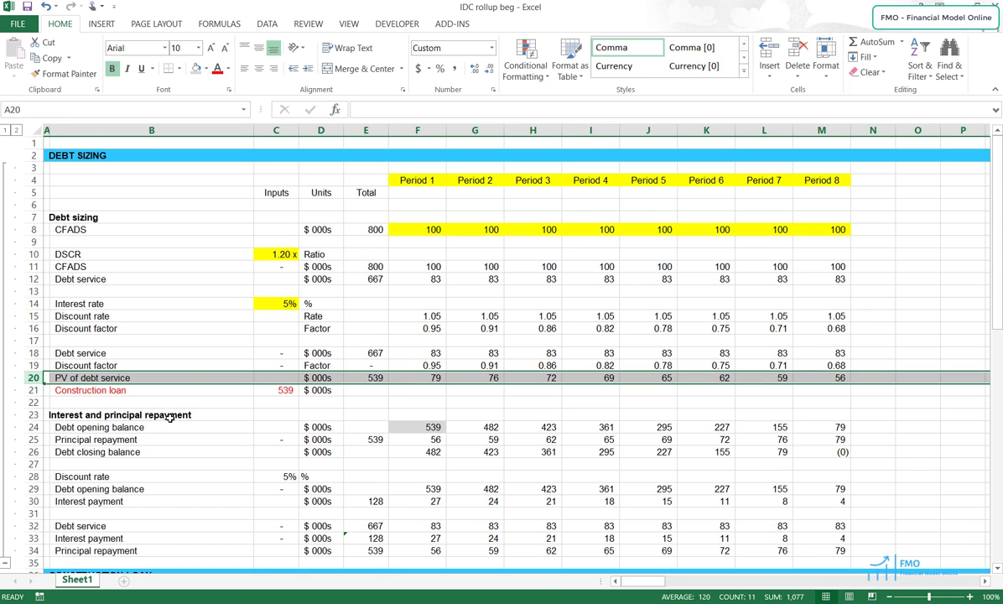
left_click(261, 390)
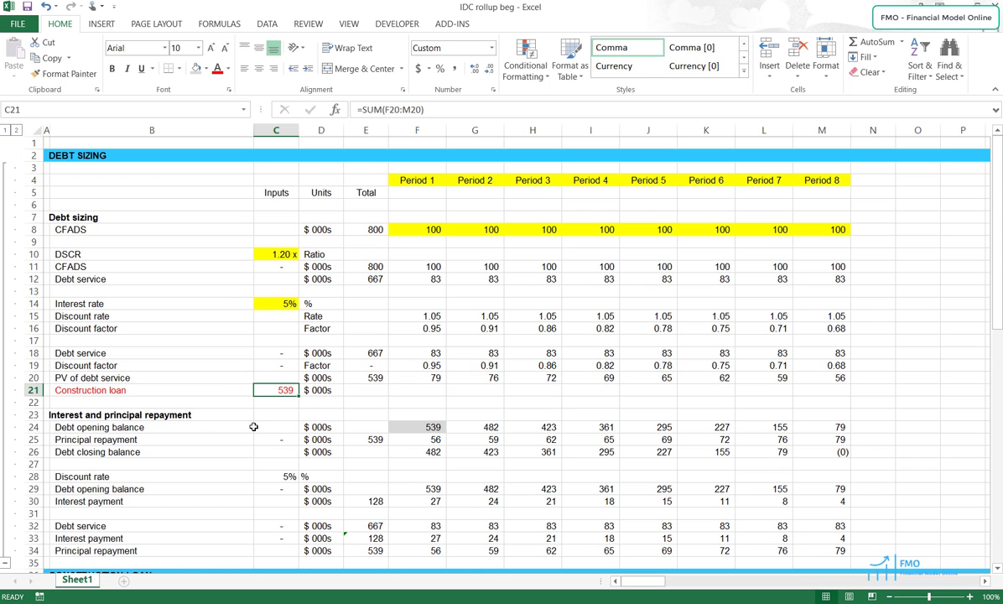
Step: Examine the interest and principal repayment block and the construction loan section's periods, upfront fee, IDC % and construction loan rows
scroll(253, 427, "down", 2)
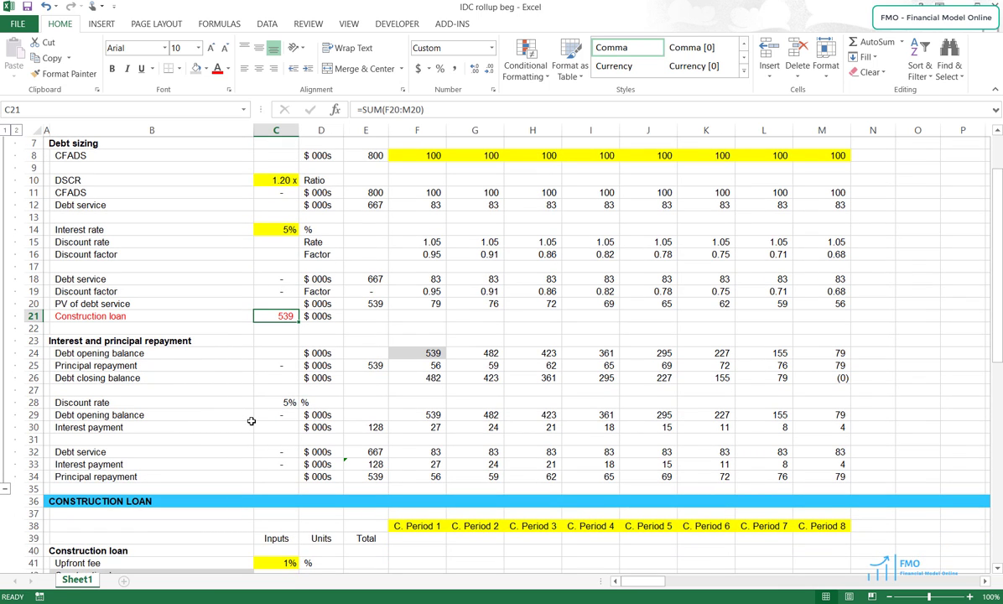
left_click_drag(33, 340, 61, 473)
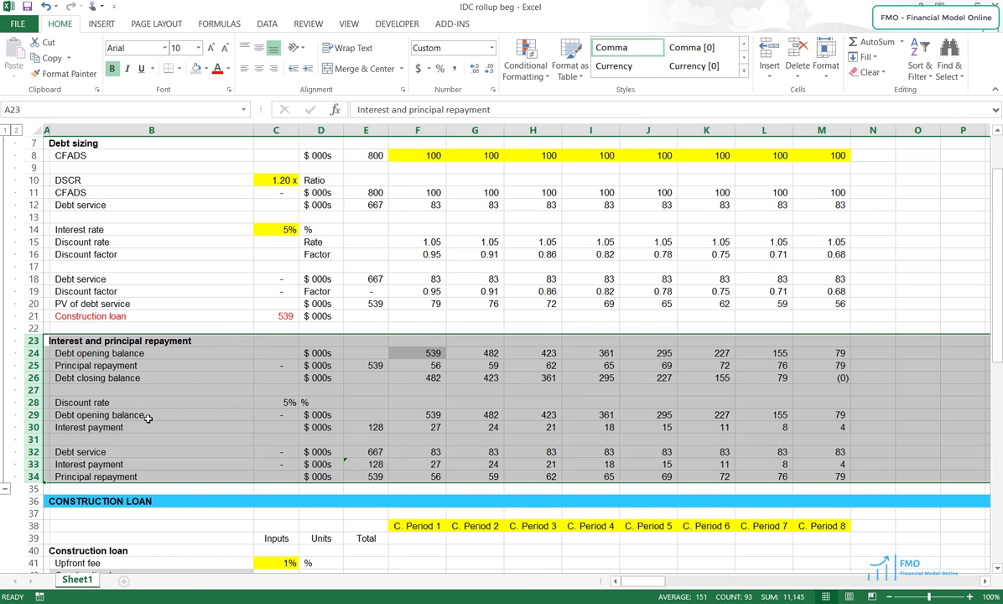
scroll(148, 417, "down", 7)
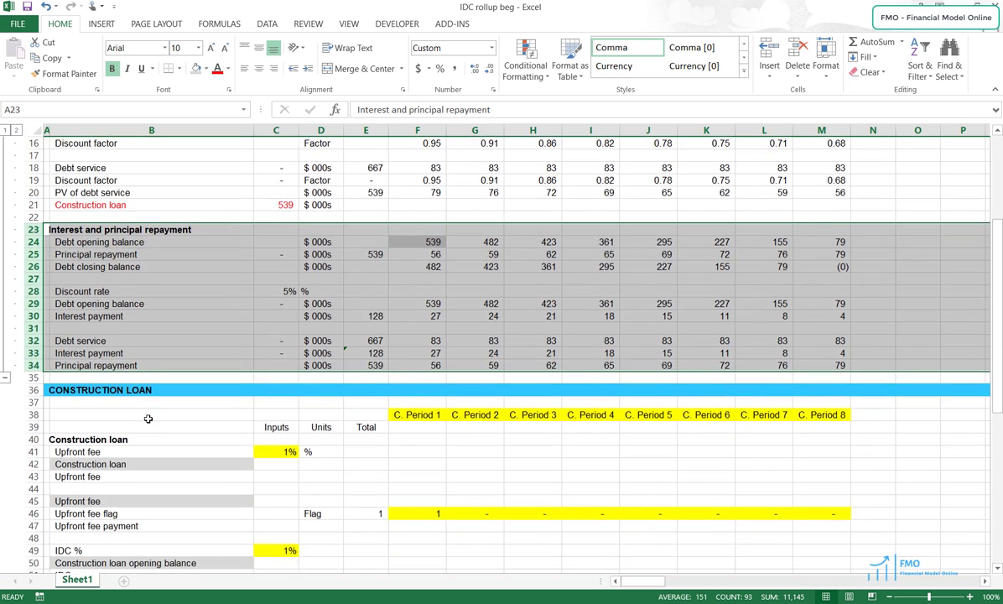
scroll(149, 415, "down", 1)
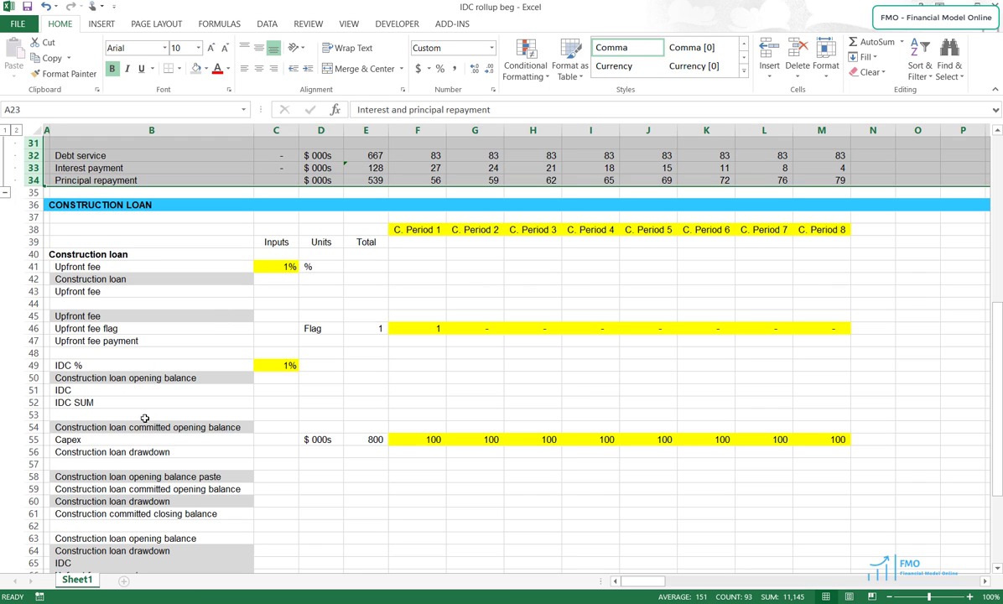
left_click_drag(405, 226, 796, 239)
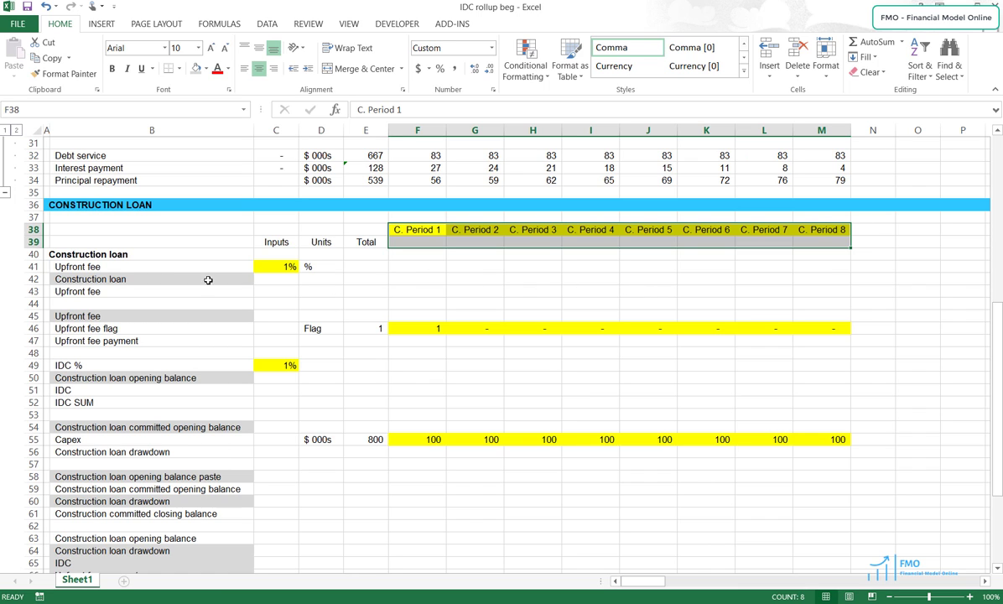
left_click(148, 267)
left_click(130, 361)
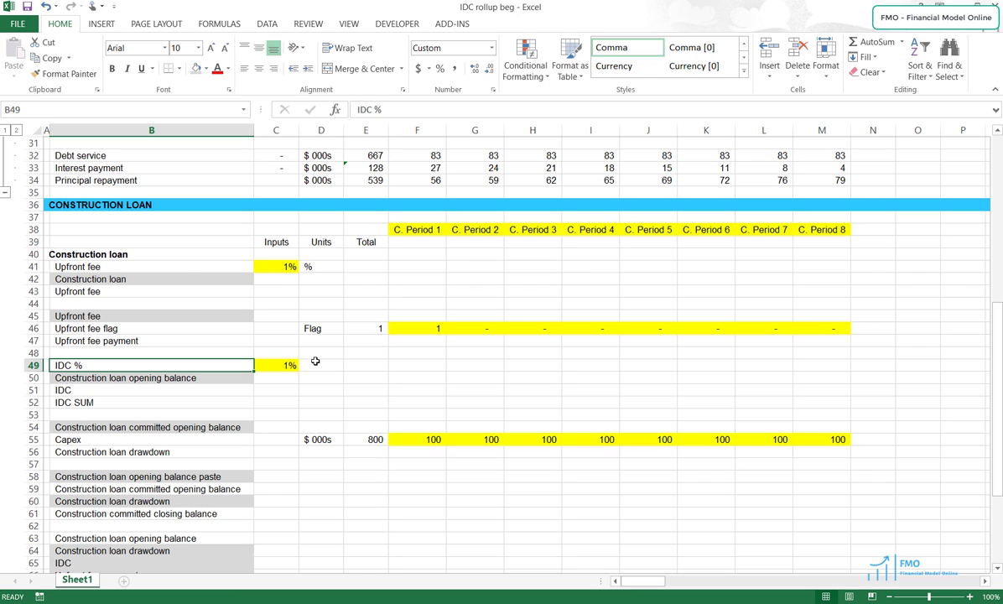
left_click(179, 279)
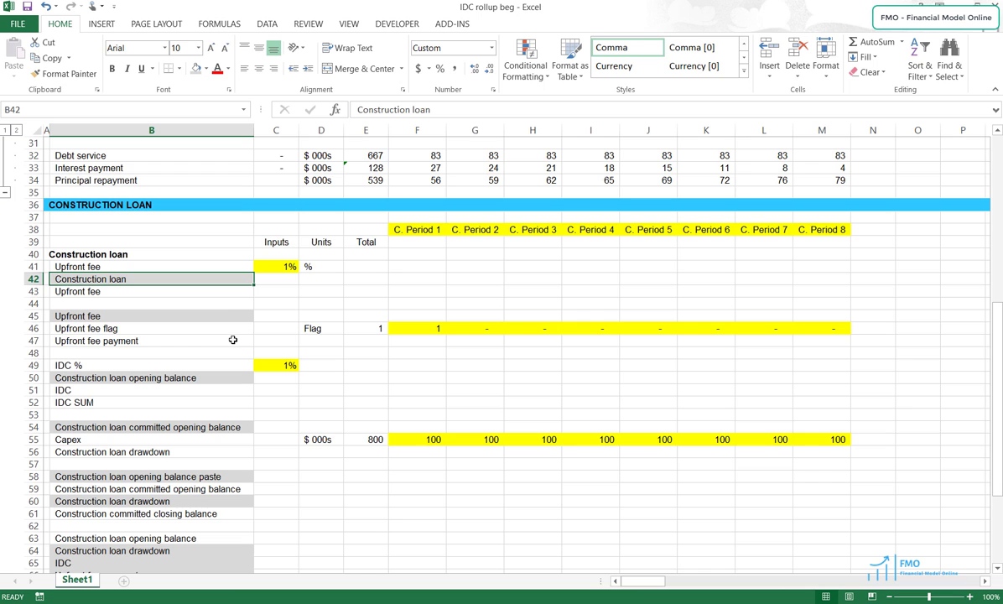
Step: Link the Construction loan label in B42 to the debt sizing result's label with the formula =B$21
scroll(233, 340, "up", 6)
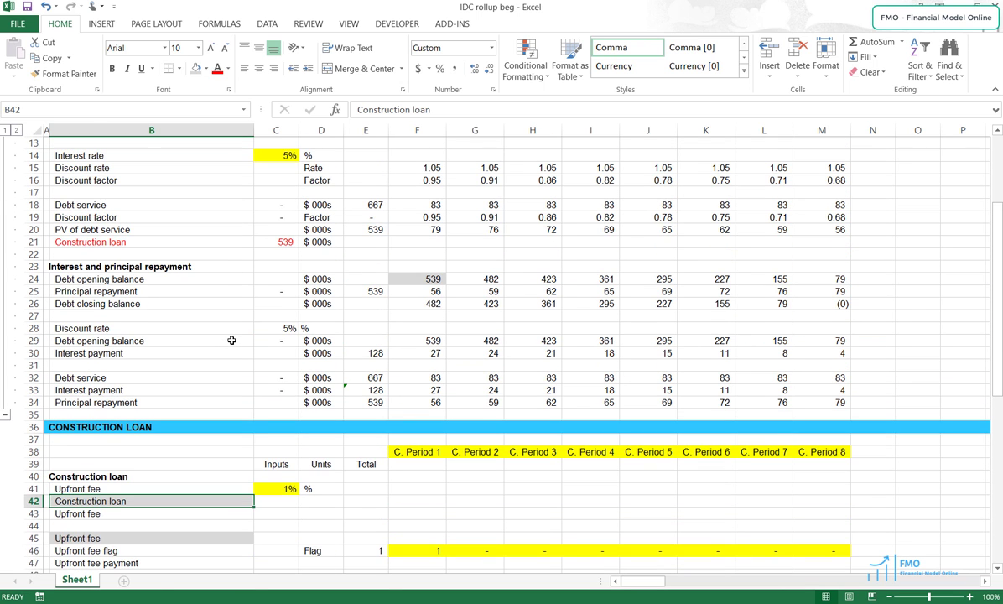
left_click(97, 240)
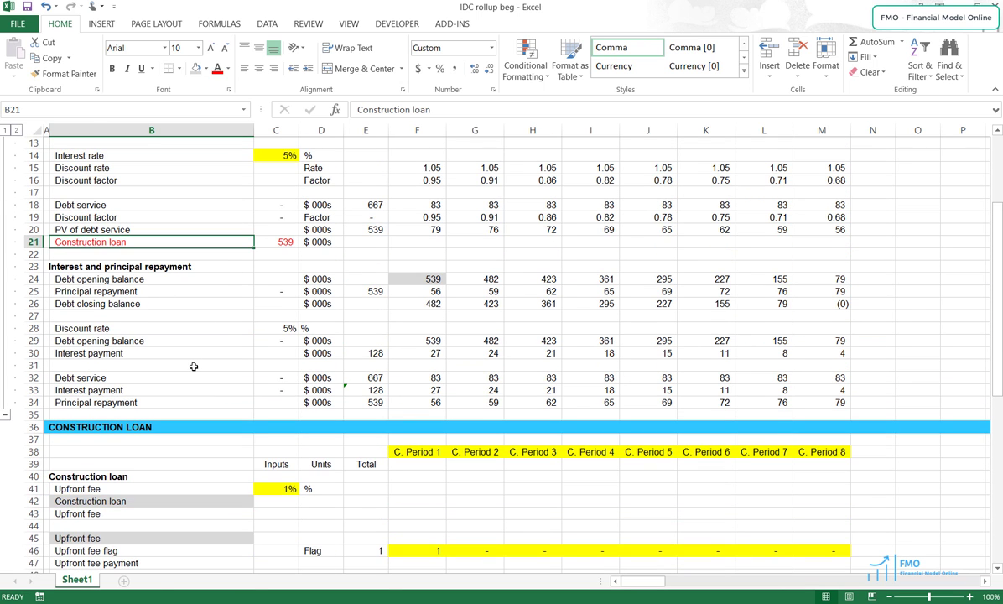
key("ctrl+c")
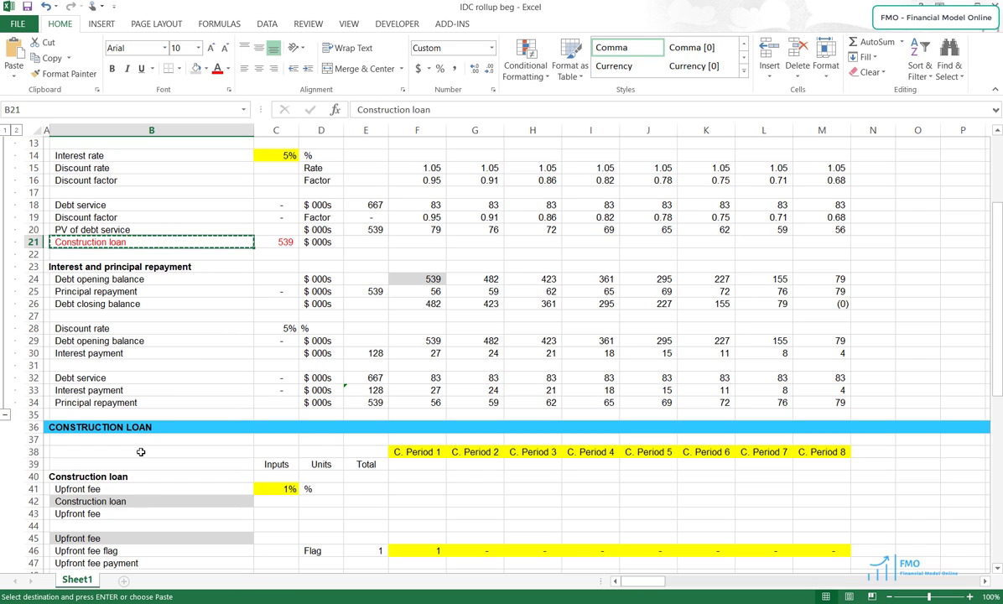
left_click_drag(134, 489, 136, 501)
left_click(136, 500)
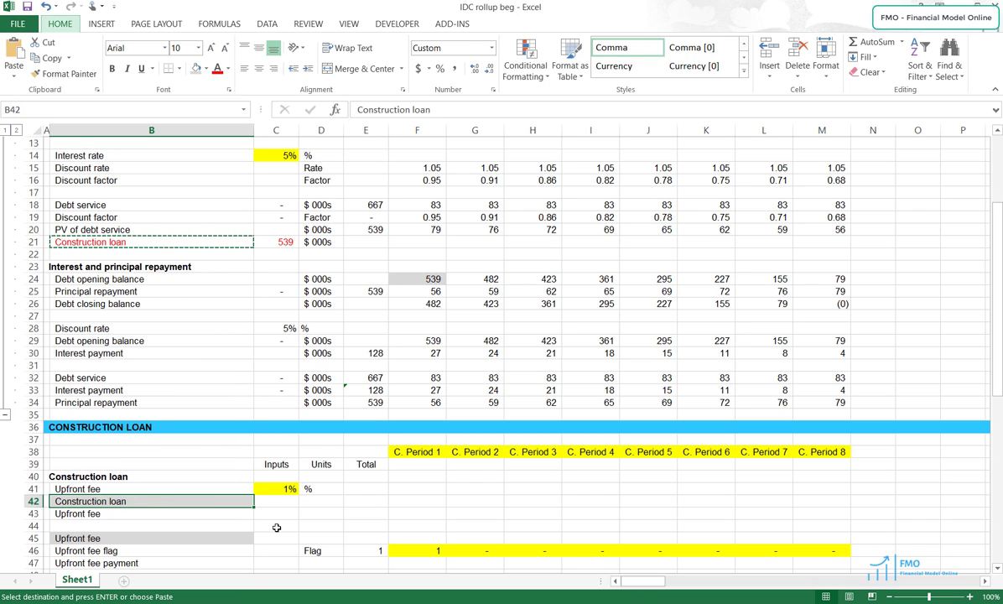
key("Return")
key("ctrl+z")
key("ctrl+v")
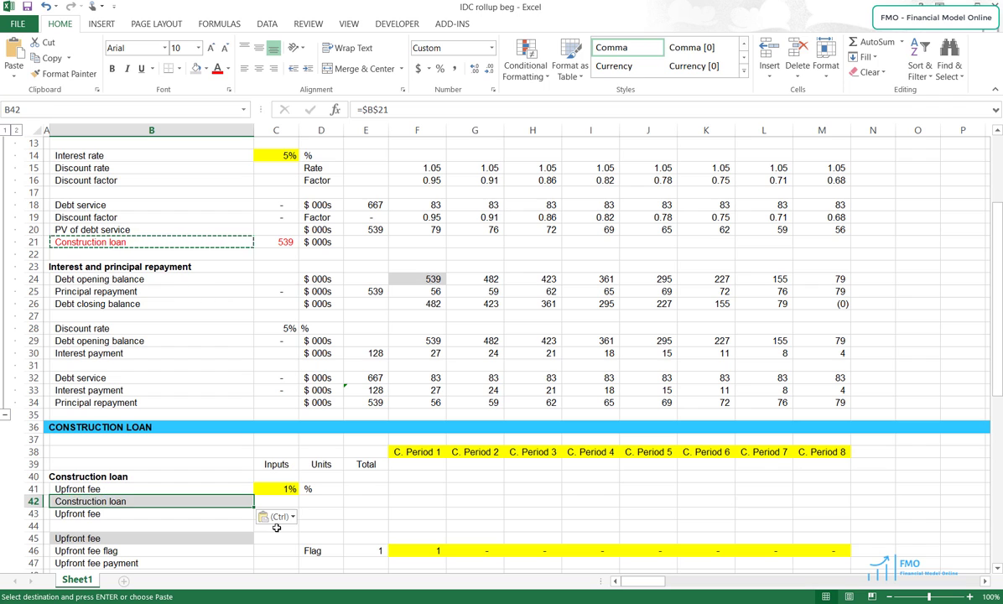
key("ctrl+z")
key("F2")
key("ctrl+Return")
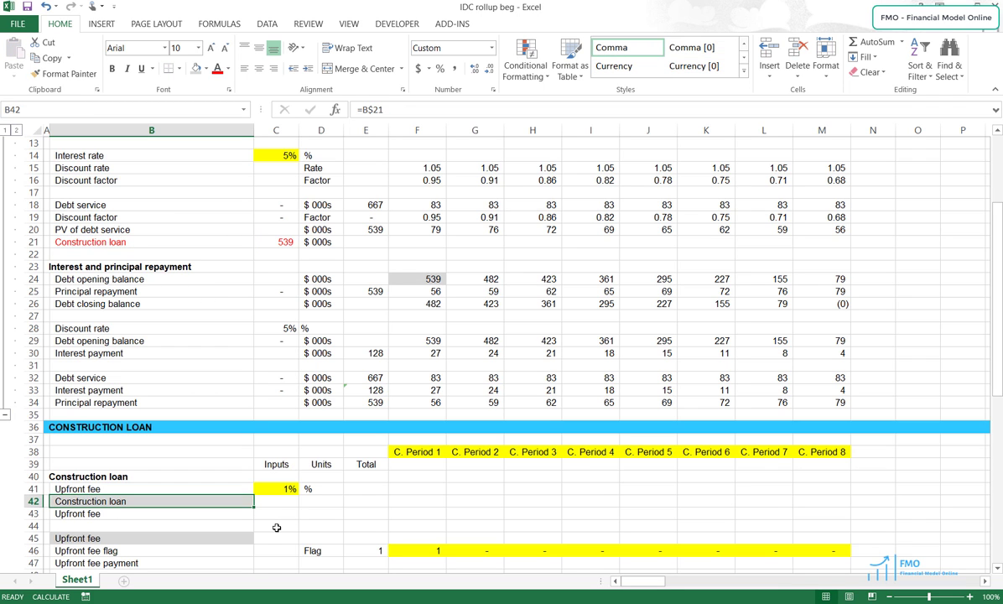
Step: Copy the B42 link across to C42 and D42 and remove the fill colour from B42:D42
key("ctrl+c")
key("shift+Right")
key("shift+Right")
key("ctrl+v")
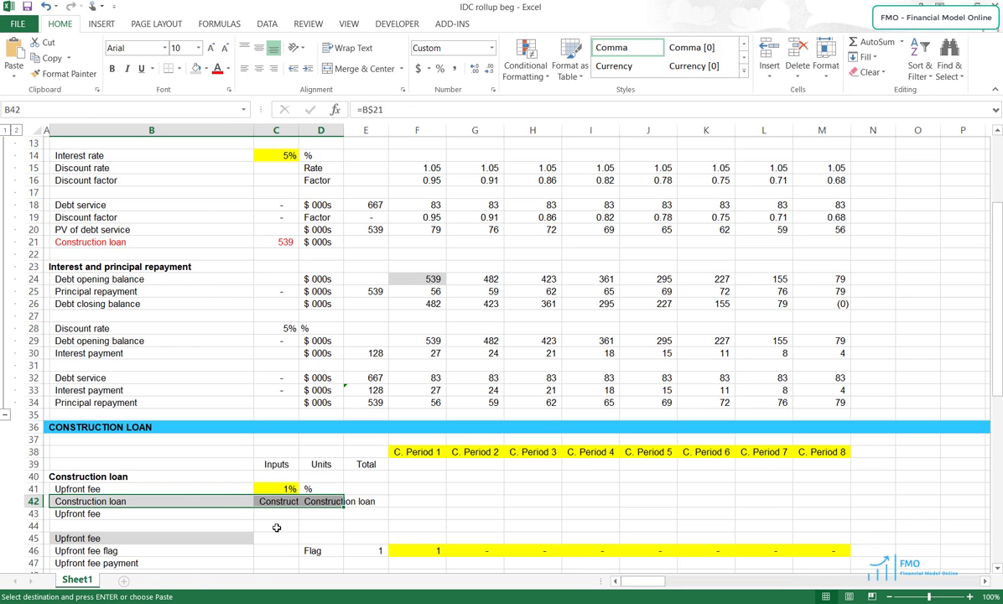
key("alt+h")
key("h")
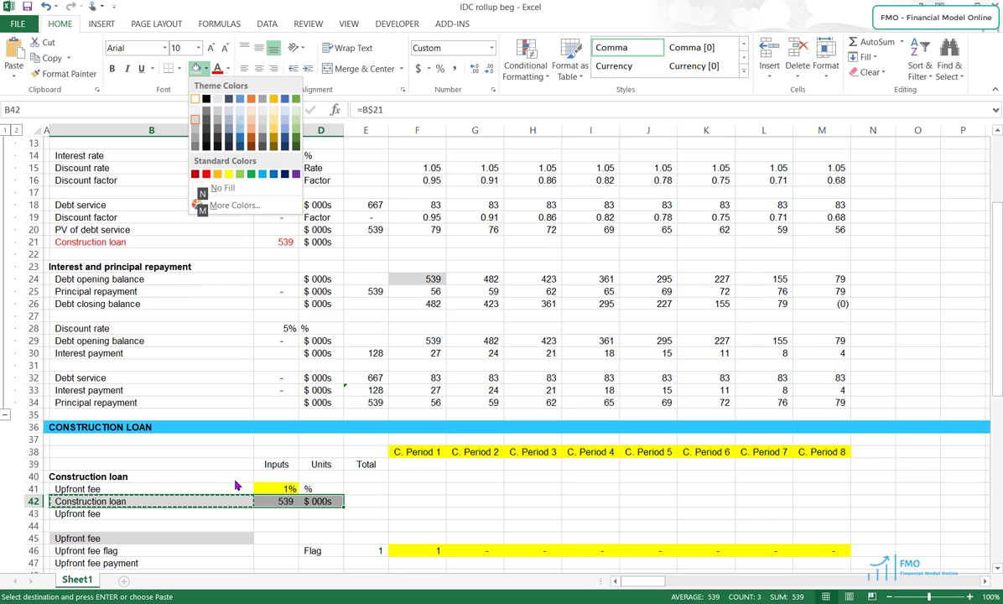
key("n")
Step: Calculate the upfront fee in C43 as =C41*C42 and enter its unit $ 000s in D43
scroll(291, 376, "down", 3)
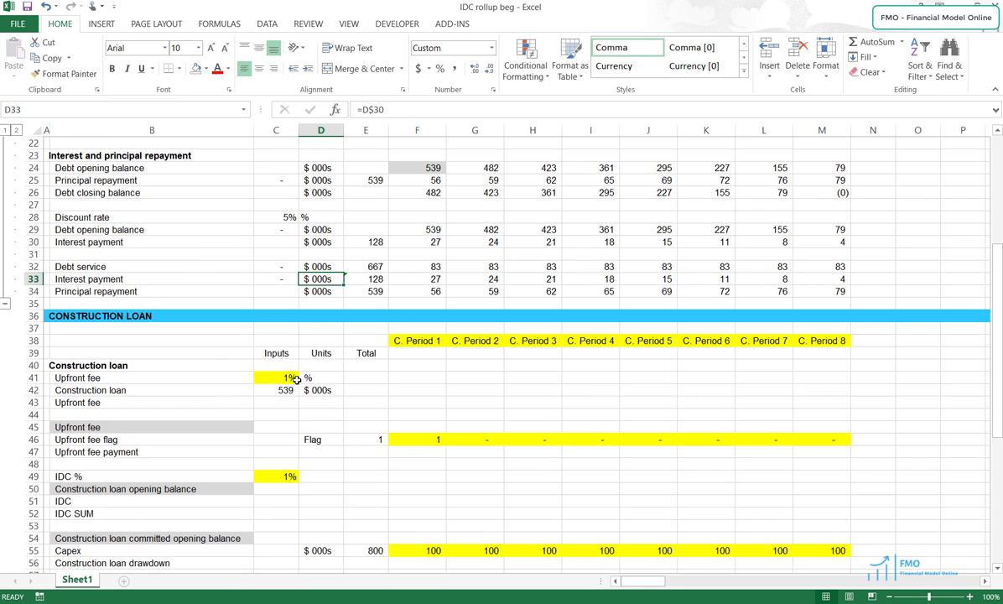
left_click(289, 403)
type("=")
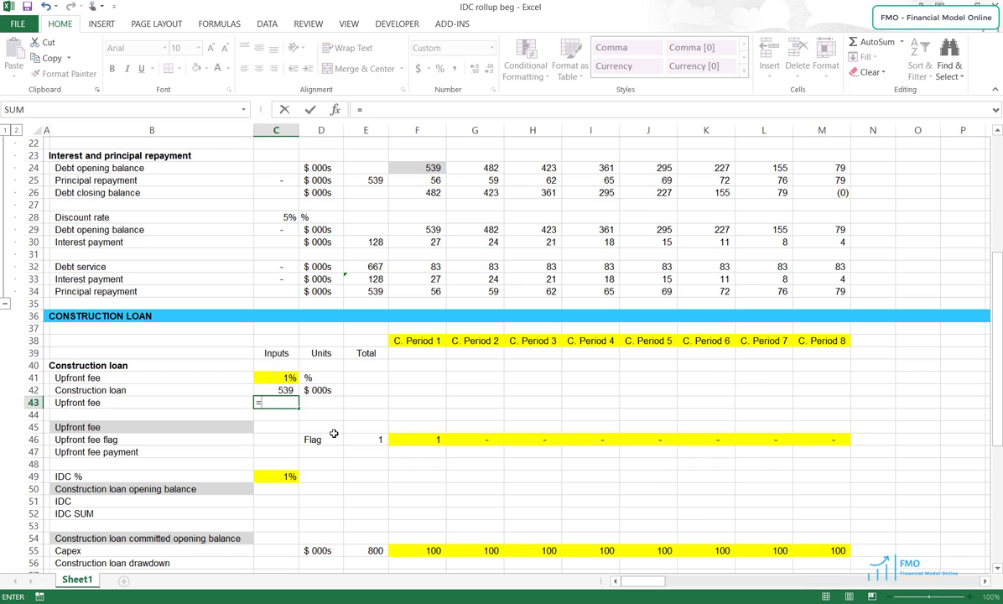
key("Up")
key("Up")
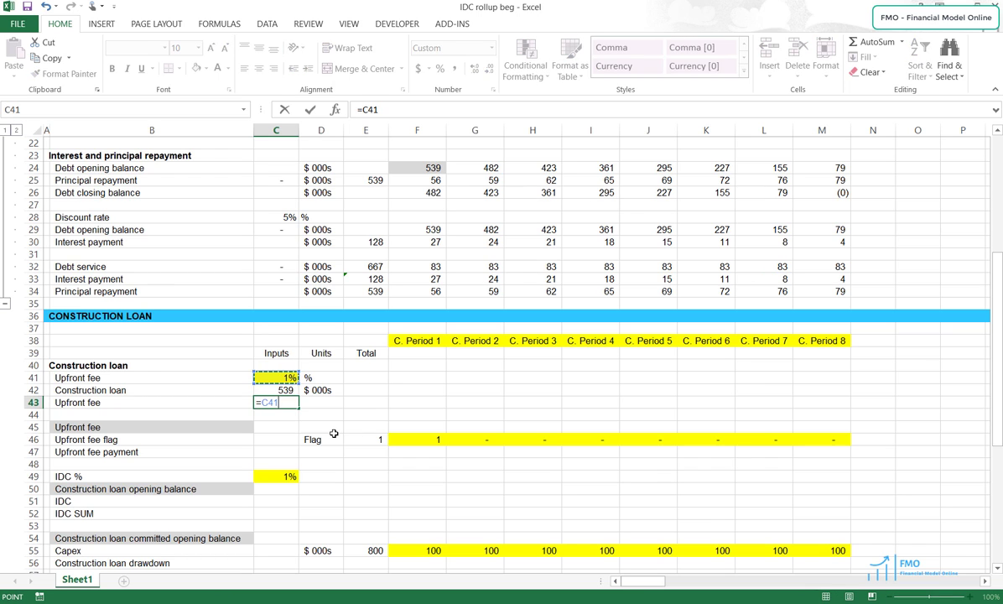
type("*")
key("Up")
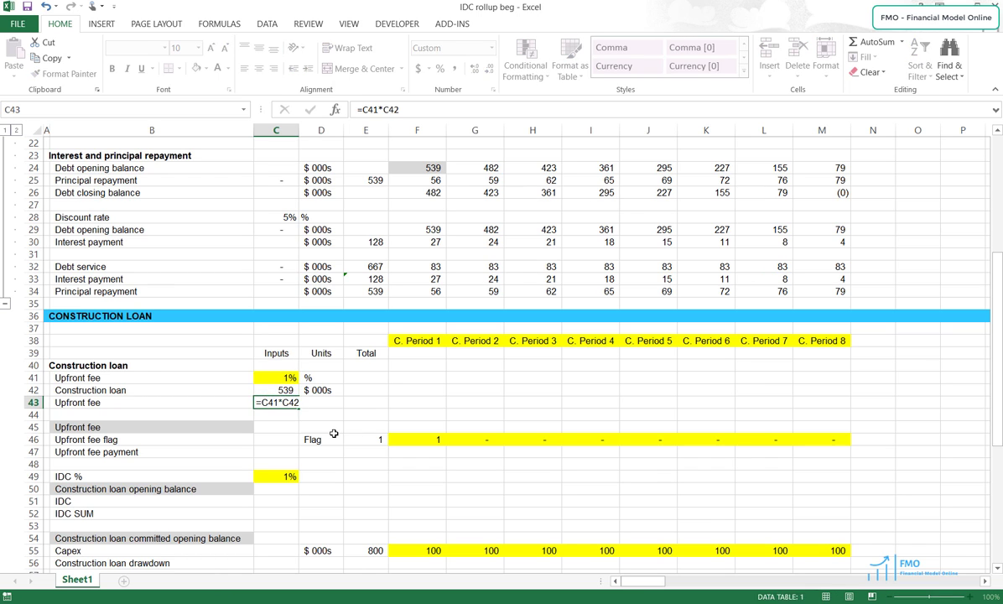
key("Tab")
type("$ 000s")
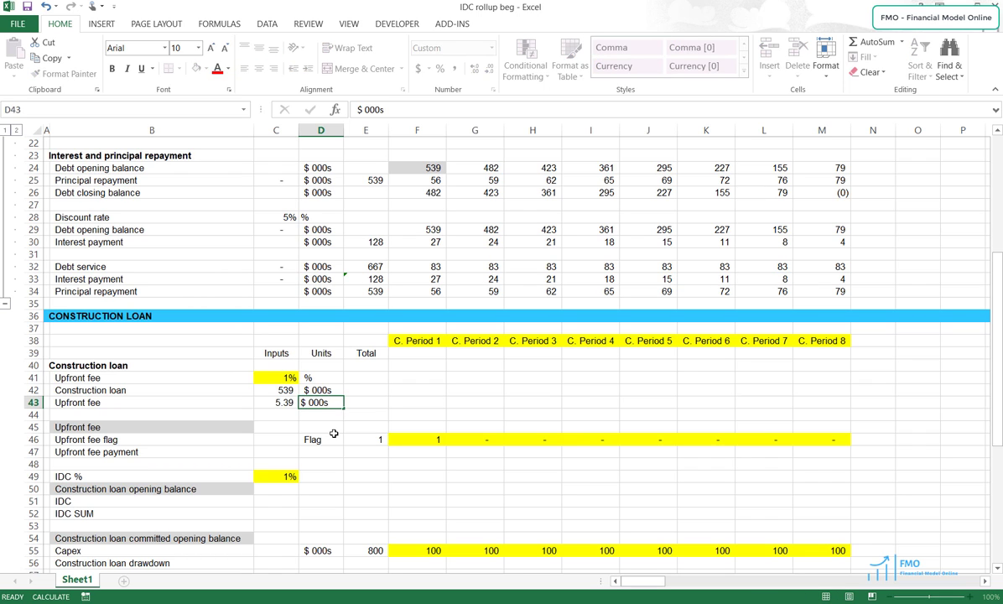
key("Return")
Step: Format the upfront fee amount in C43 to show no decimal places
key("Up")
key("Left")
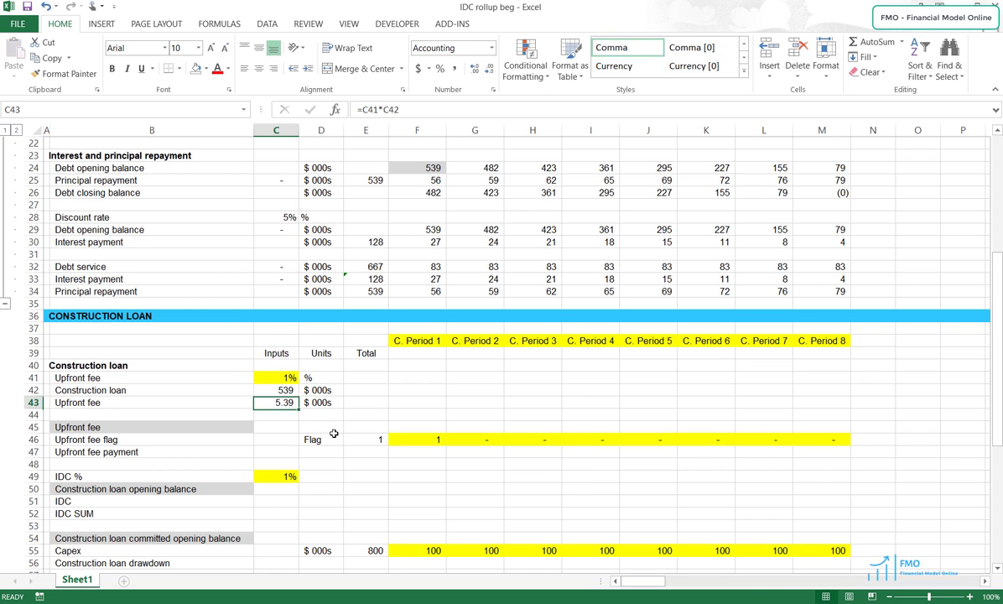
key("alt+h")
key("9")
key("alt+h")
key("9")
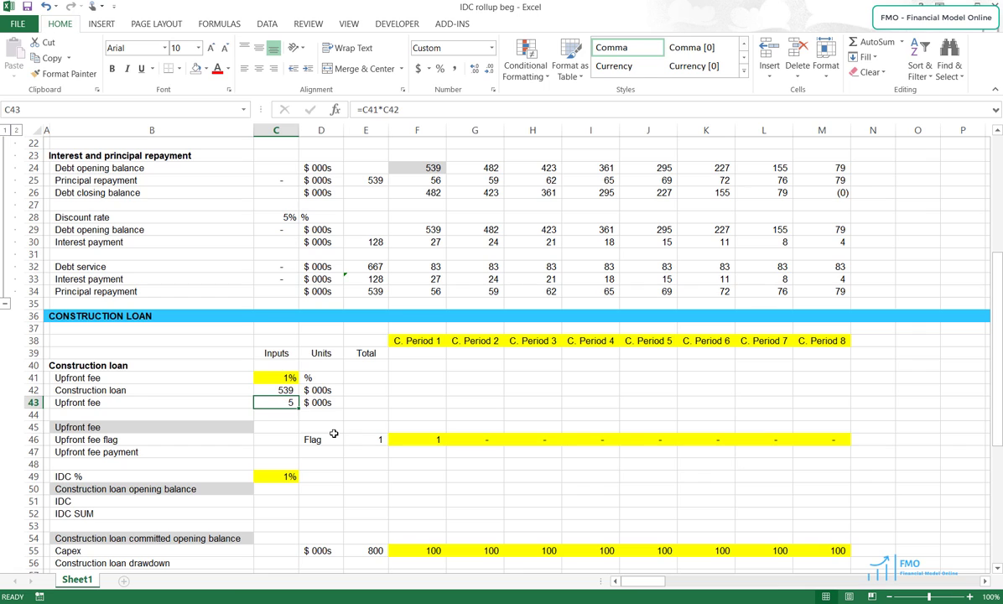
Step: Link the Upfront fee label in B45 to the calculated fee's label with the formula =B$43
key("Down")
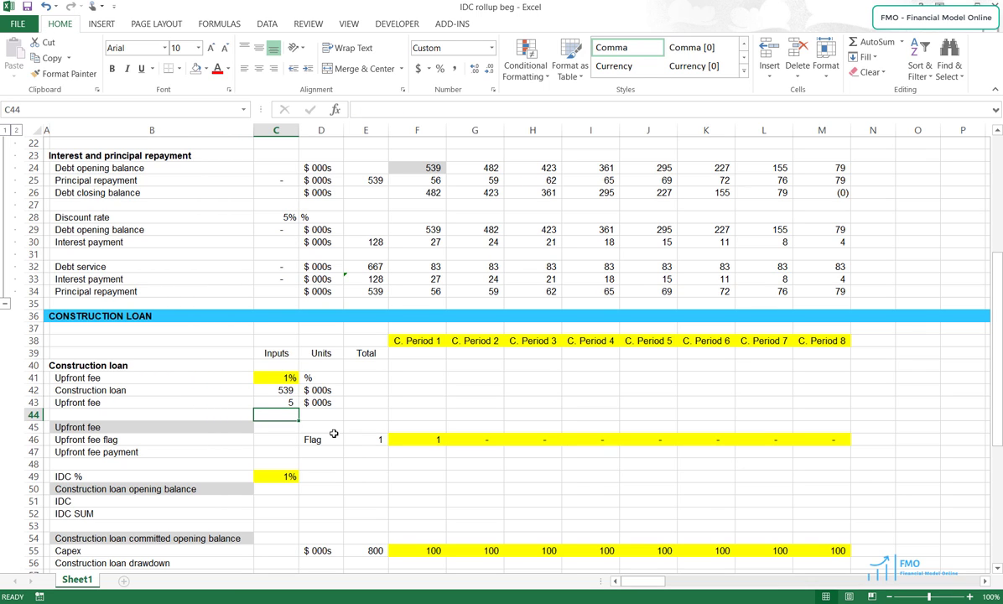
key("Down")
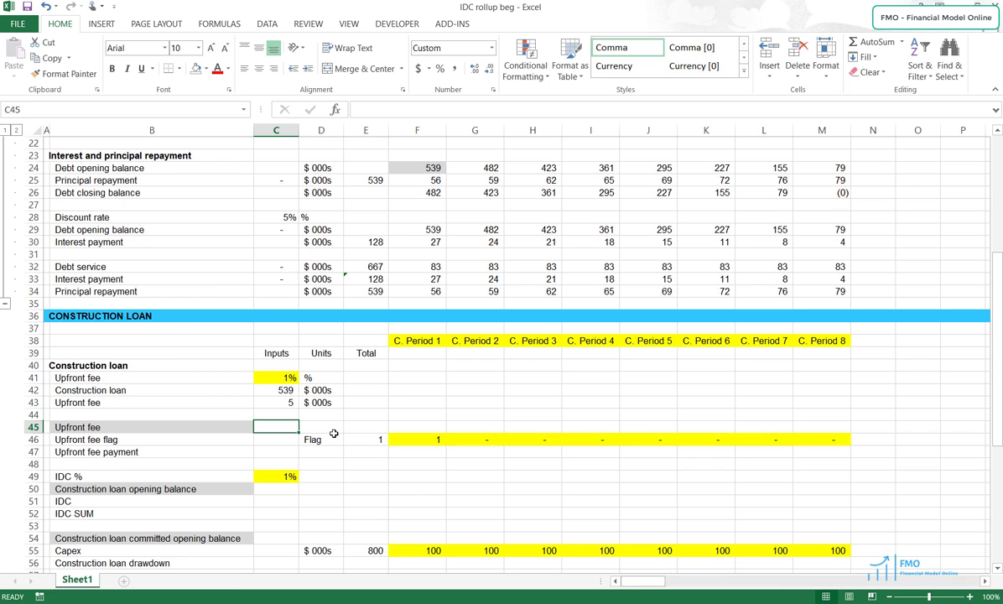
key("Left")
key("Up")
key("Up")
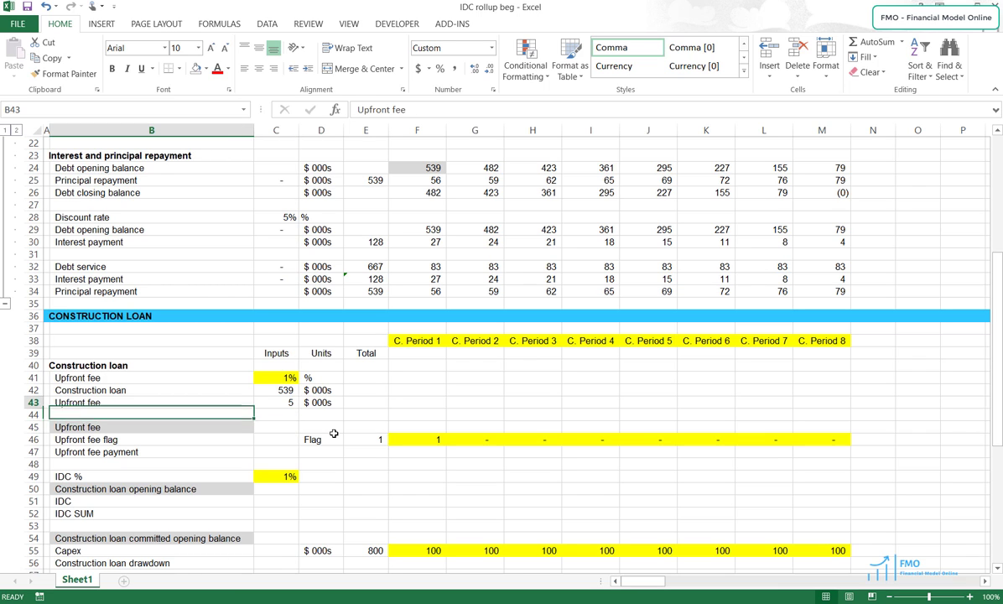
key("ctrl+c")
key("Down")
key("Down")
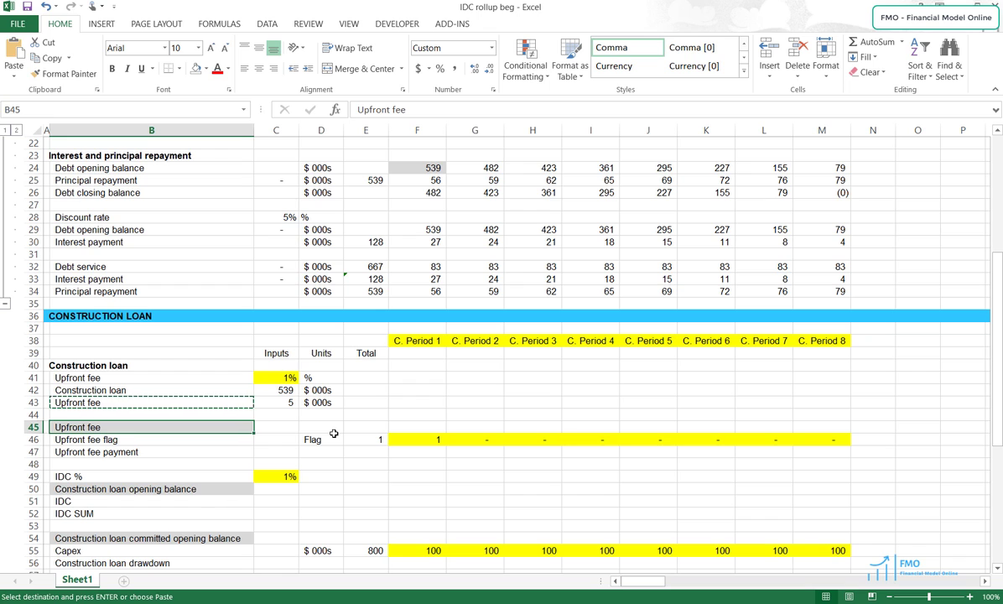
key("Return")
key("F2")
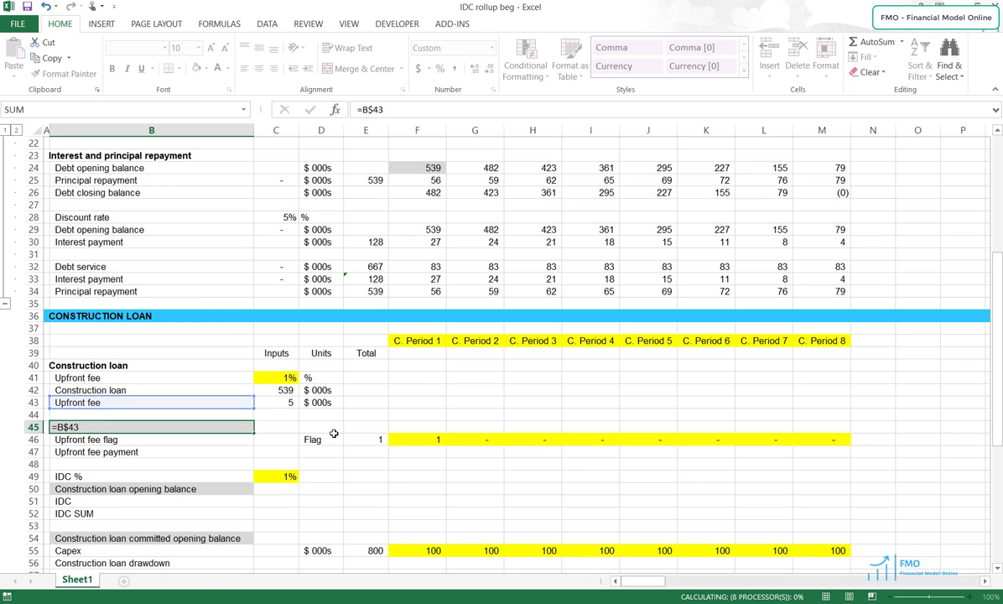
key("Return")
Step: Copy the B45 link across to C45 and D45 and remove the fill colour from B45:D45
key("Up")
key("ctrl+c")
key("Right")
key("shift+Right")
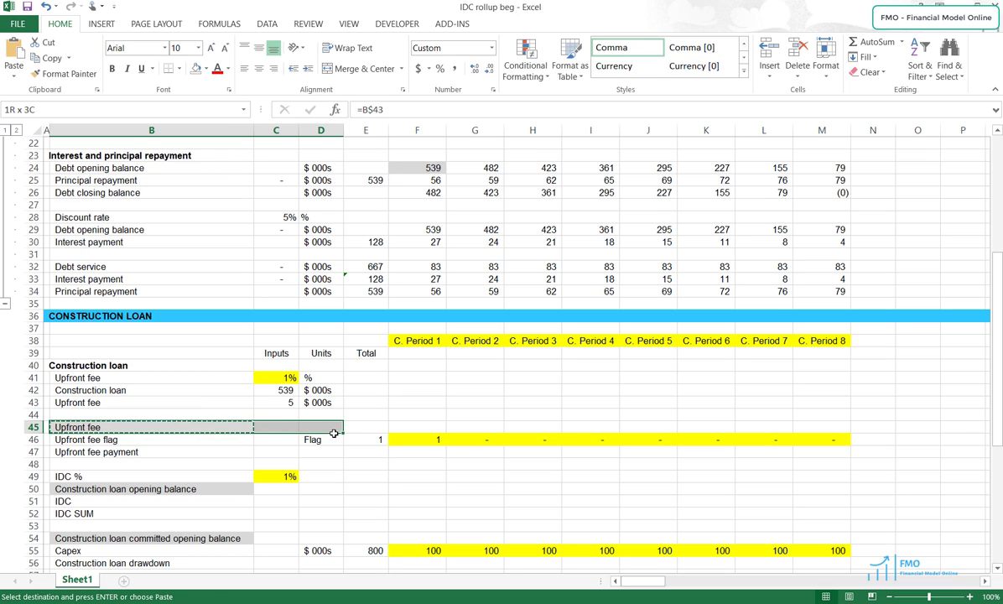
key("ctrl+v")
key("alt")
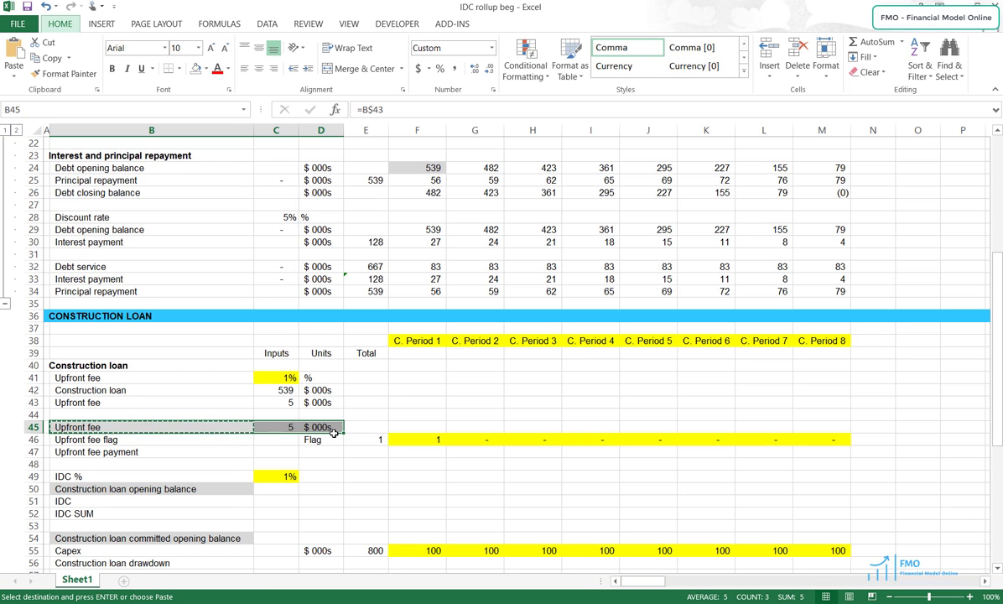
key("h")
key("h")
key("n")
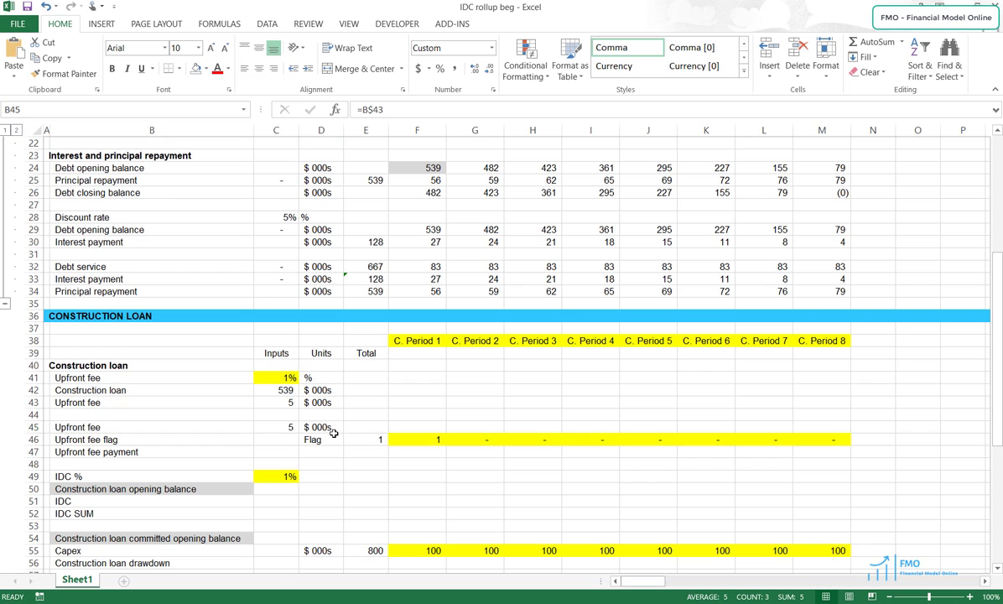
key("Escape")
Step: Calculate the first period's upfront fee payment in F47 with the formula =$C$45*F46
key("Down")
key("Down")
key("Right")
key("Right")
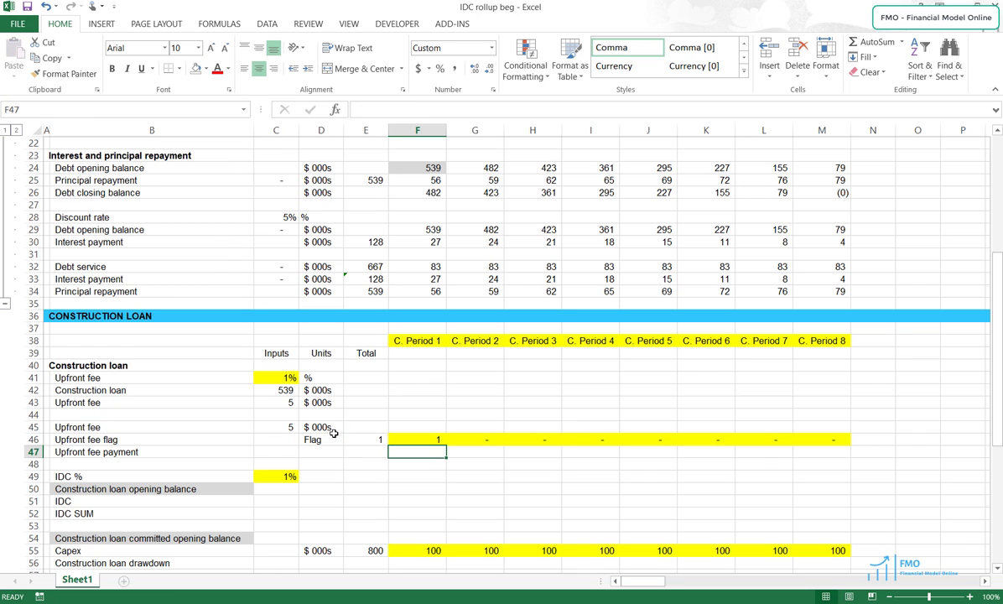
type("=")
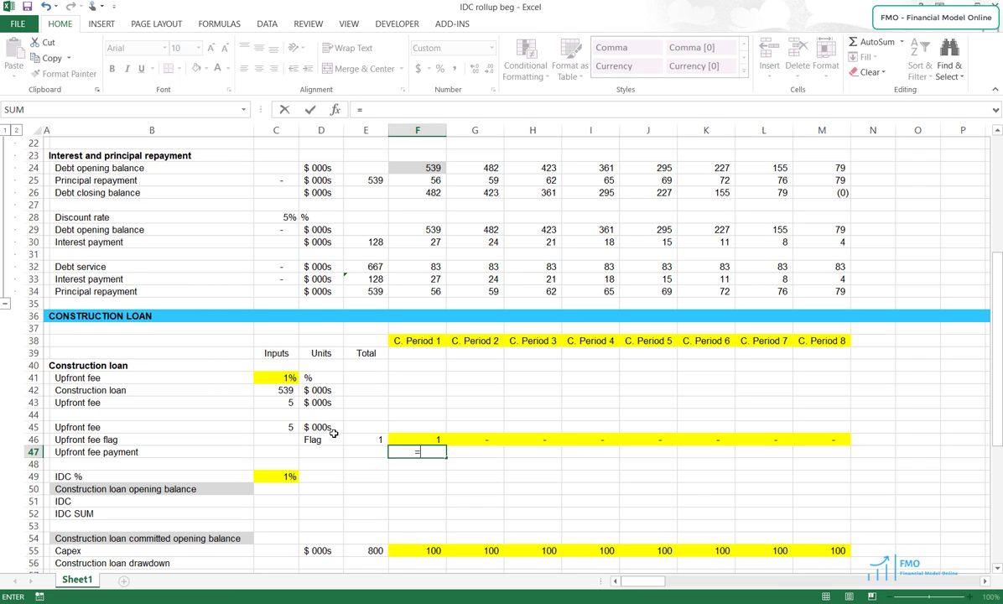
key("Left")
key("Left")
key("Left")
key("Up")
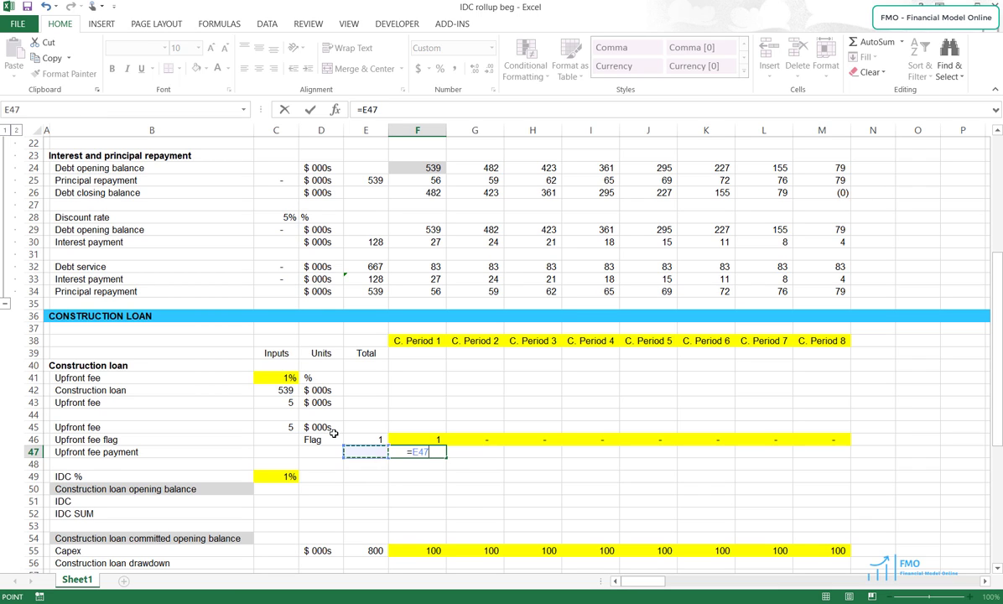
key("Up")
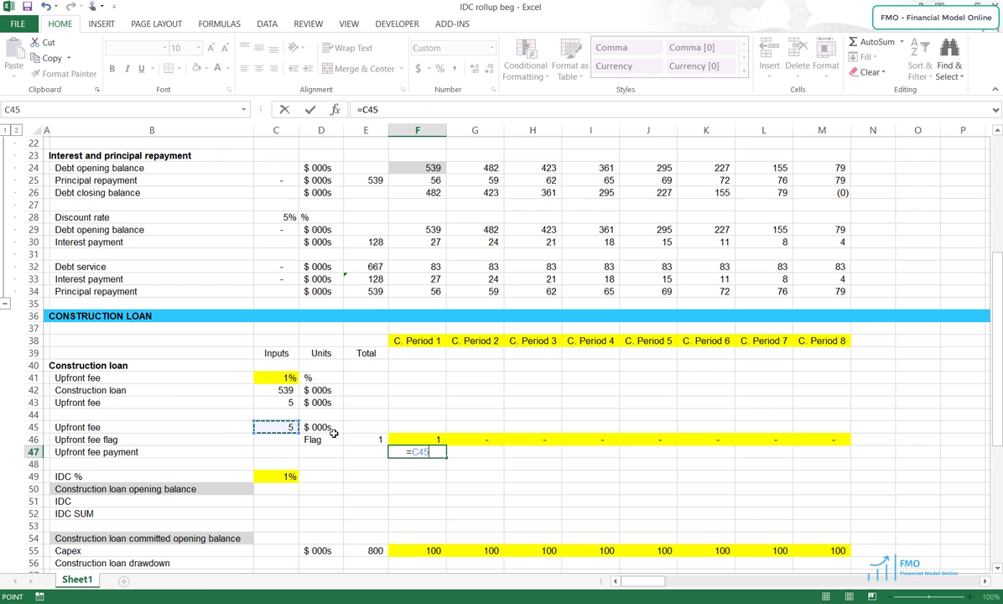
key("F4")
type("*")
key("Up")
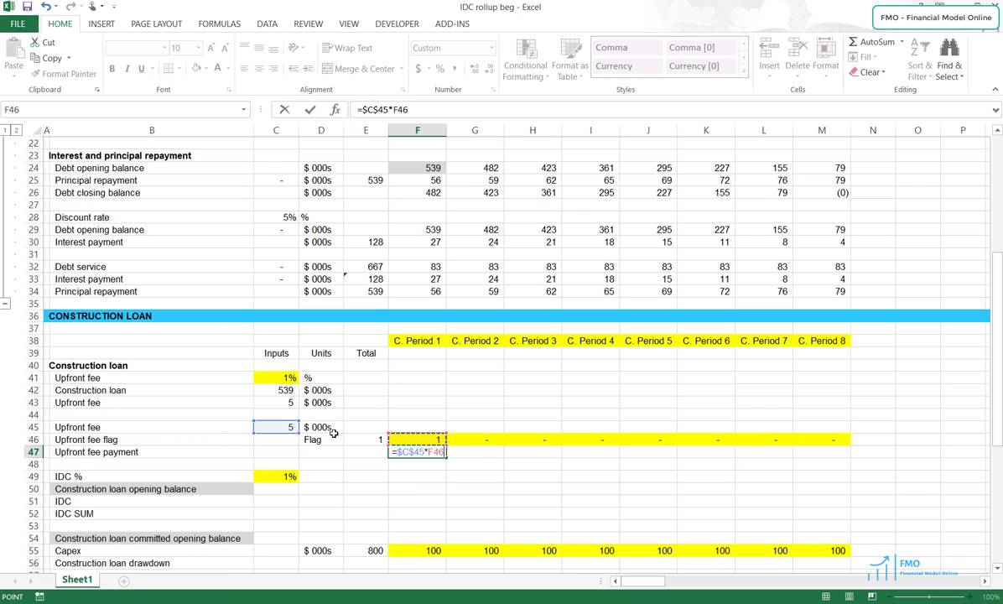
key("ctrl+Return")
Step: Copy the upfront fee payment formula from F47 across the remaining construction periods to M47
key("ctrl+c")
key("shift+Right")
key("shift+Right")
key("shift+Right")
key("shift+Right")
key("shift+Right")
key("shift+Right")
key("shift+Right")
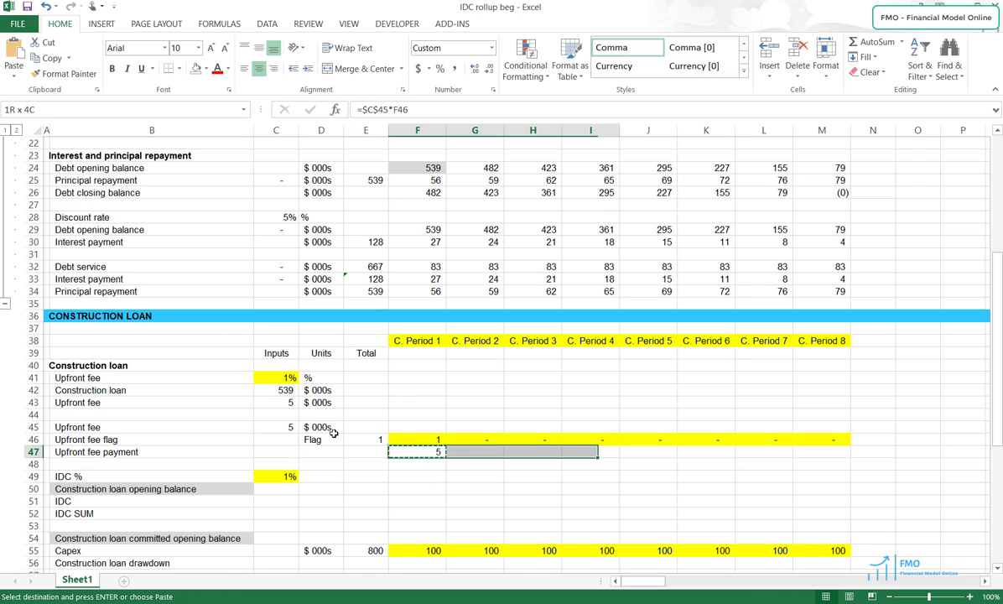
key("ctrl+v")
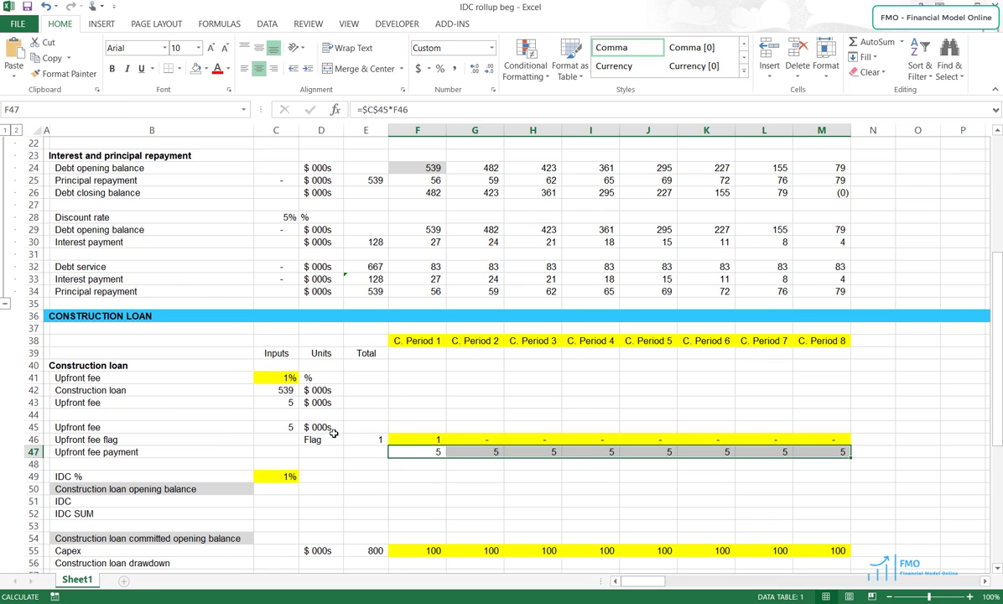
key("Escape")
Step: Total the upfront fee payments in E47 with =SUM(F47:M47) and enter the unit $ 000s in D47
key("Left")
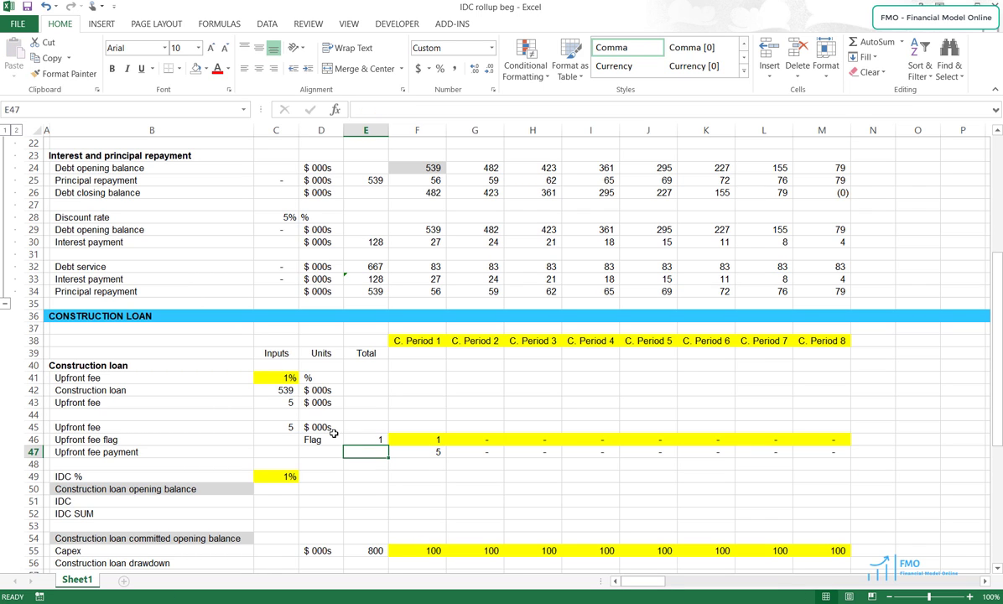
type("=SUM(")
key("Right")
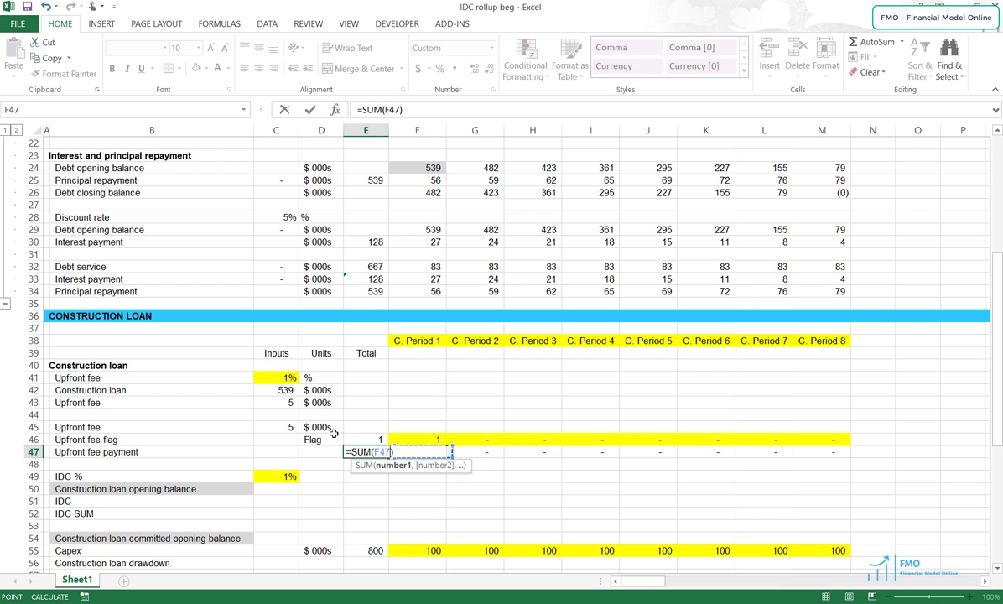
key("ctrl+shift+Right")
type(")")
key("Left")
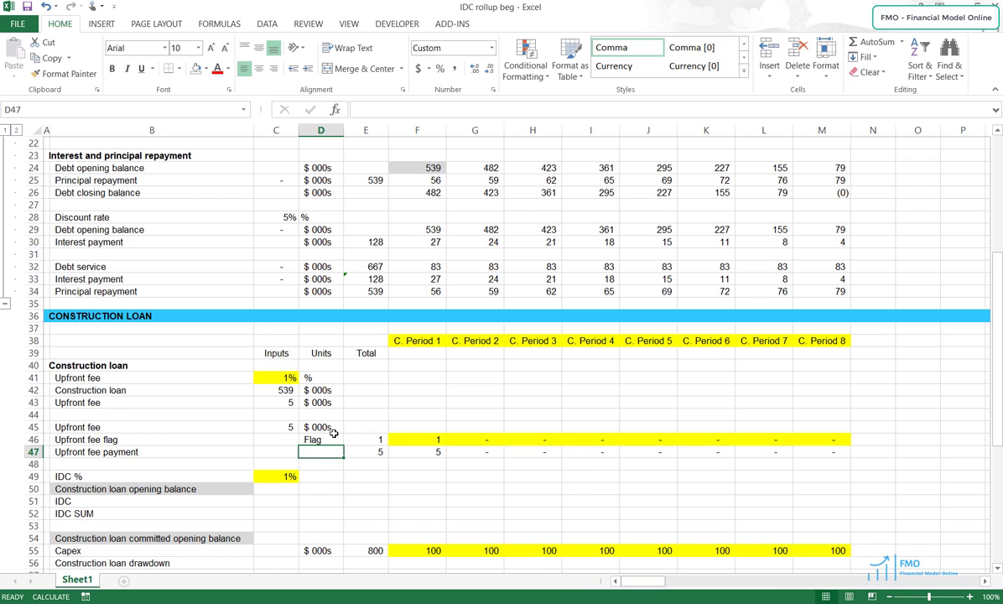
type("$ 000s")
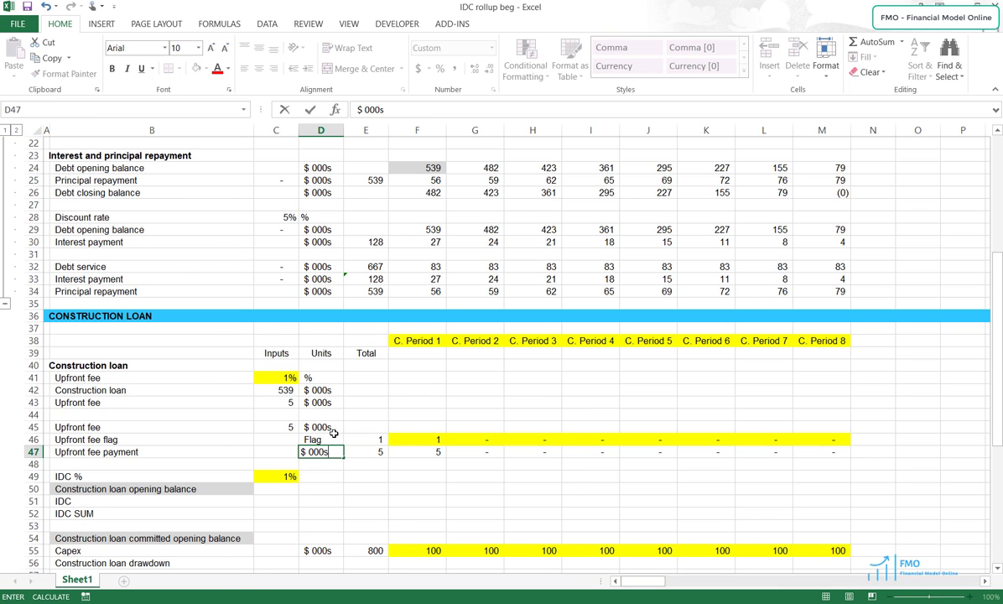
key("Return")
Step: Calculate the first period's IDC in F51 with the formula =$C$49*F50
scroll(307, 398, "down", 3)
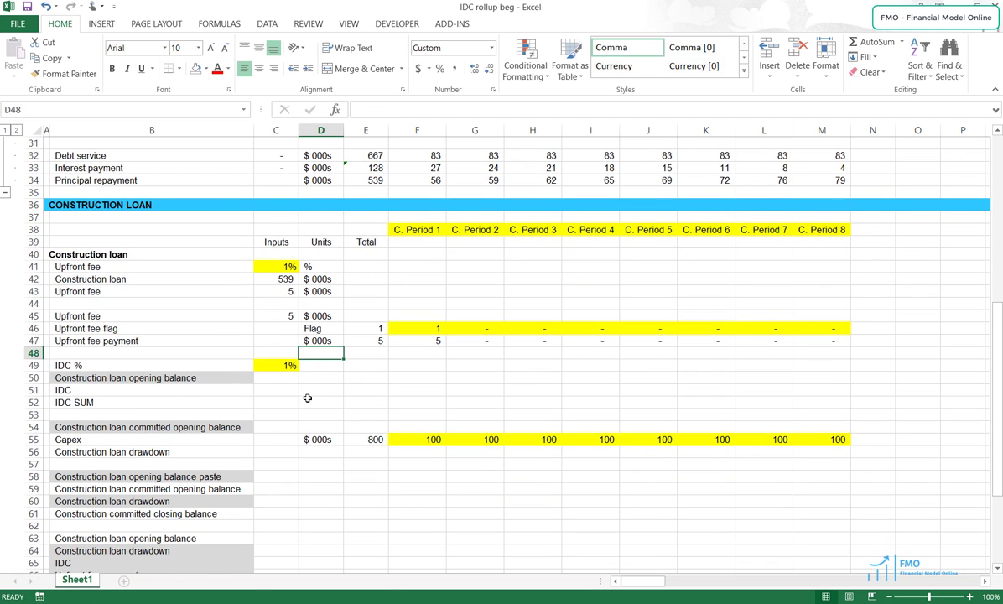
left_click(306, 402)
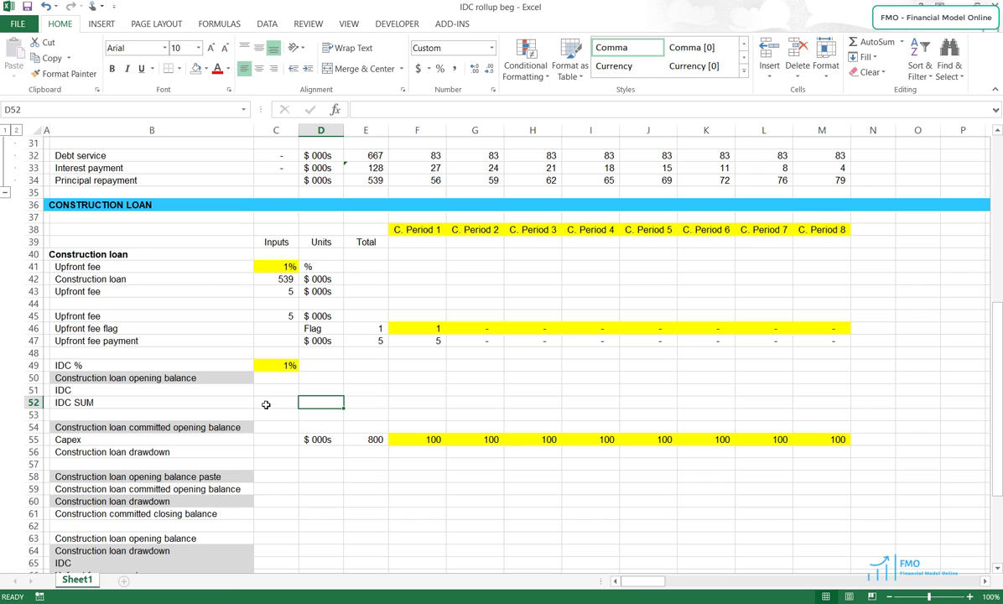
left_click(246, 378)
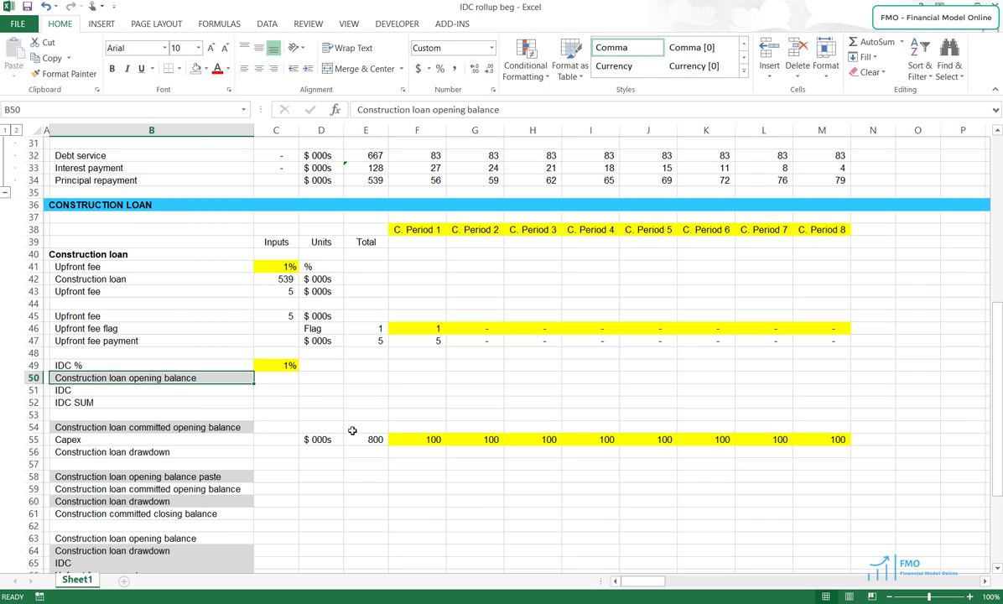
left_click(403, 389)
type("=")
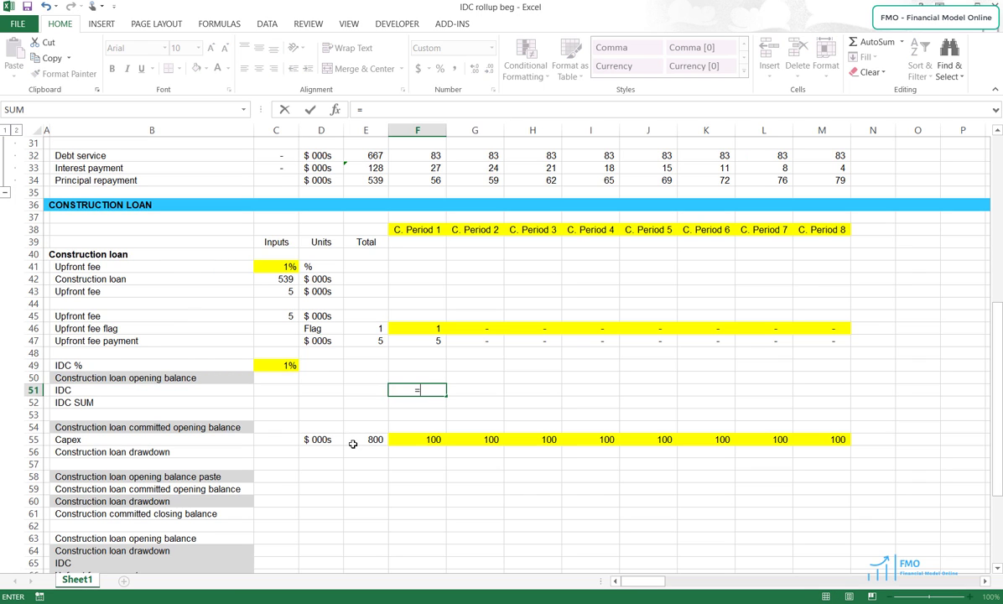
key("Up")
key("Left")
key("Left")
key("Left")
key("Up")
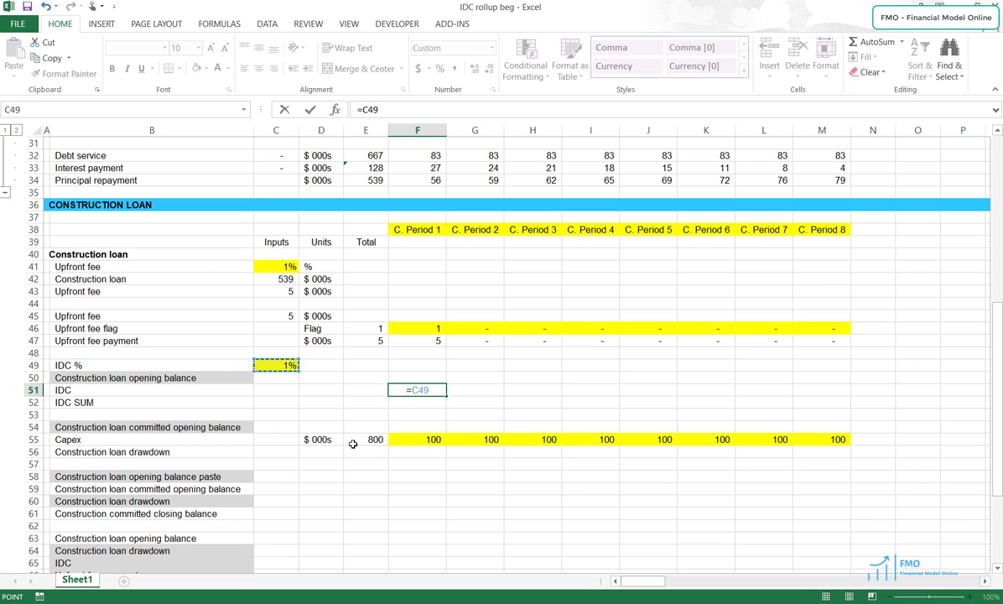
key("F4")
type("*")
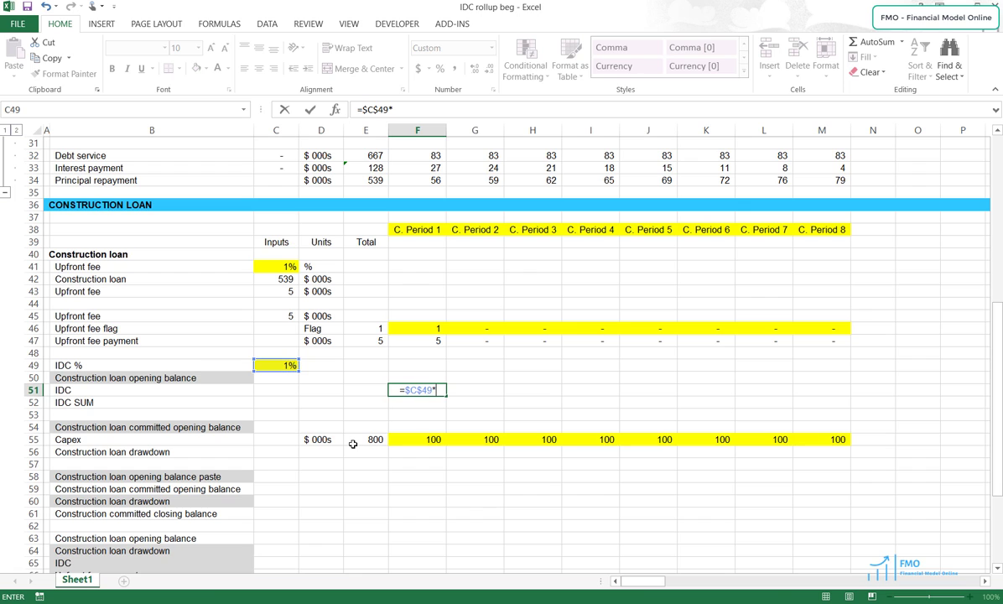
key("Up")
key("ctrl+Return")
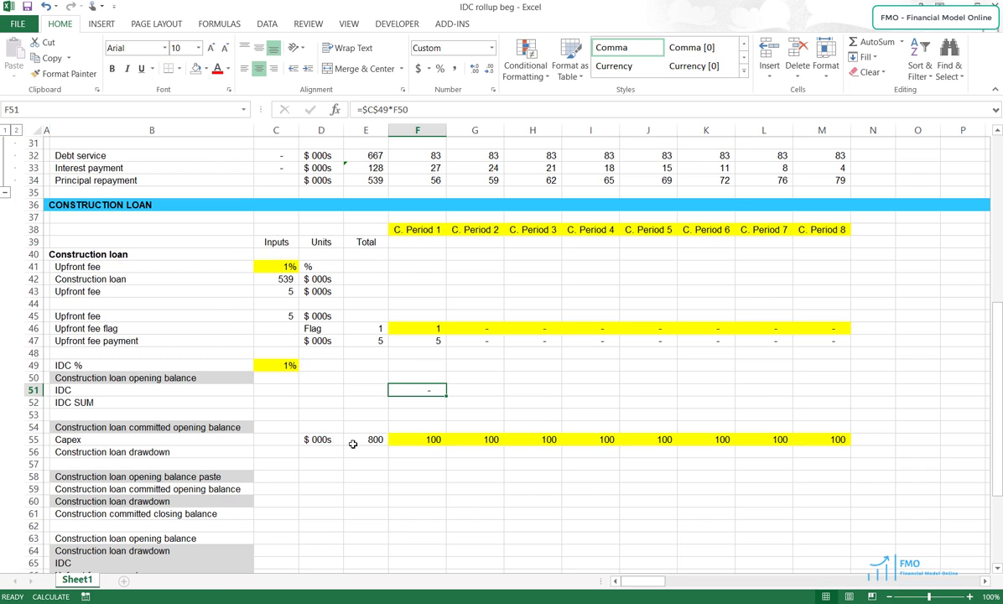
Step: Copy the IDC formula from F51 across the remaining construction periods to M51
key("ctrl+c")
key("shift+Right")
key("shift+Right")
key("shift+Right")
key("shift+Right")
key("shift+Right")
key("shift+Right")
key("shift+Right")
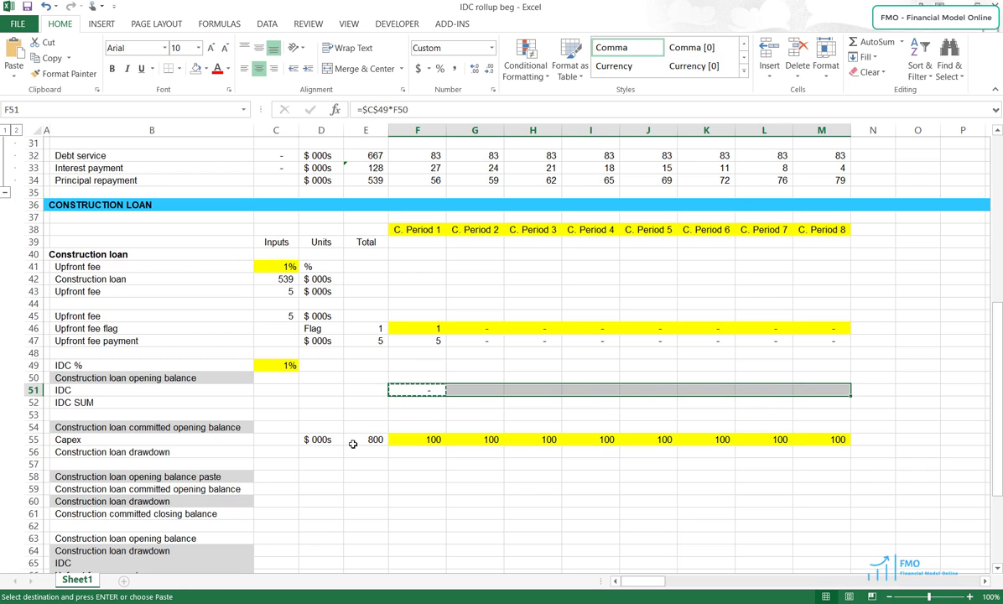
key("ctrl+v")
key("Escape")
Step: Enter the unit $ 000s for the IDC row in D51
key("Left")
key("Left")
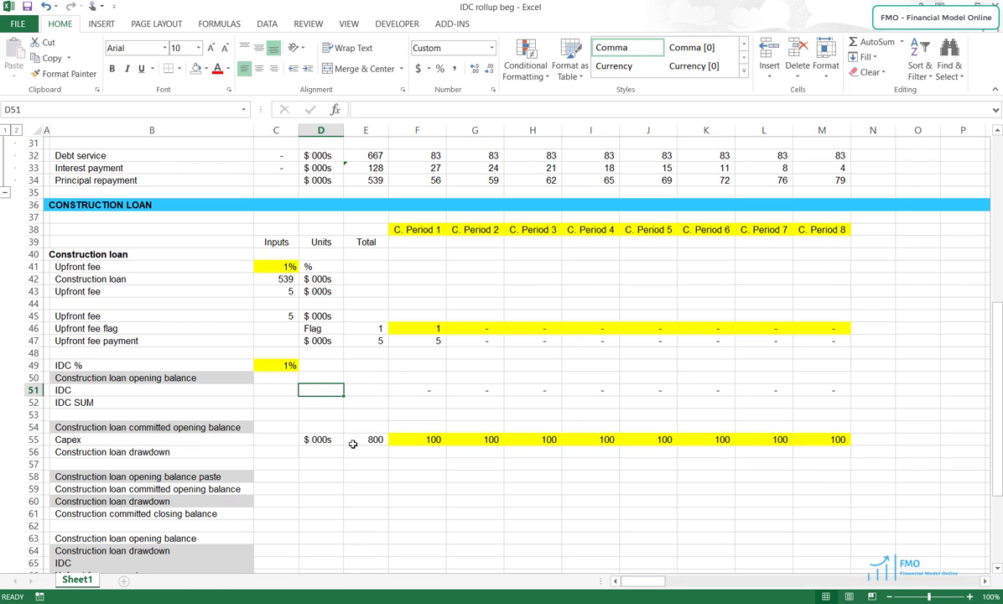
type("$ 000")
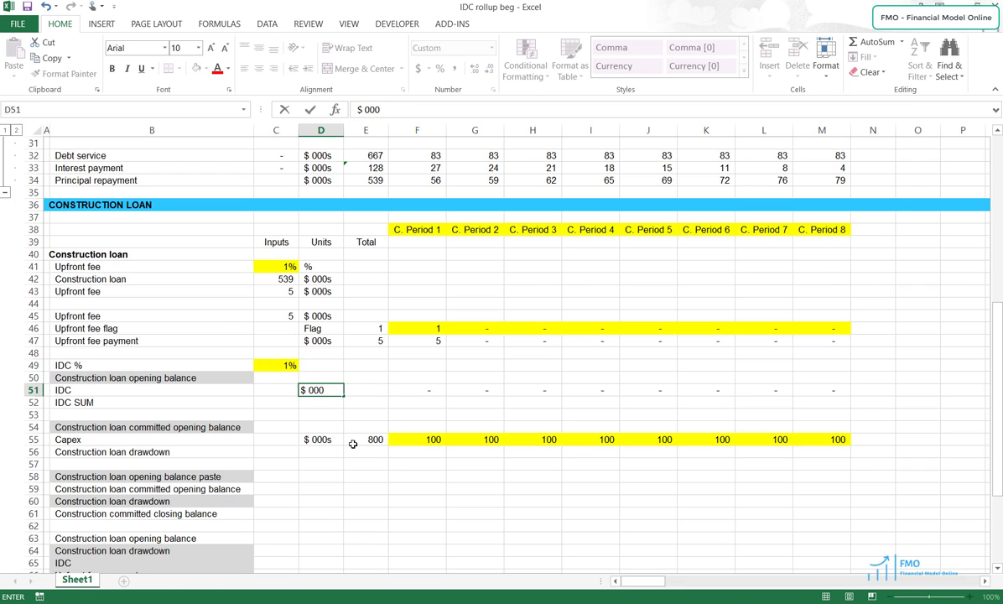
type("s")
key("Return")
Step: Total the IDC of all construction periods in E51 with a SUM of F51:M51
key("Right")
key("Up")
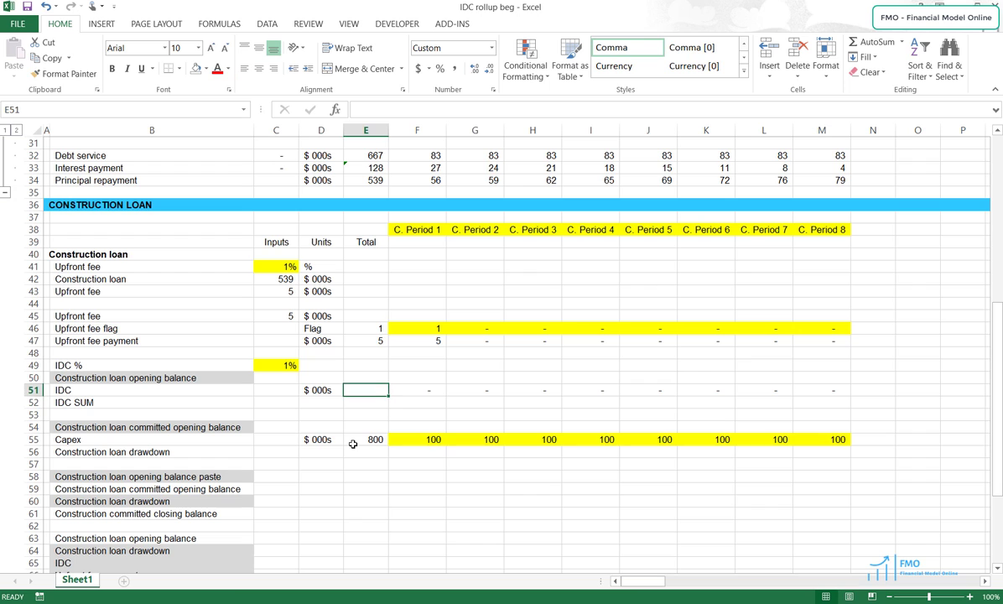
key("alt+equal")
key("Down")
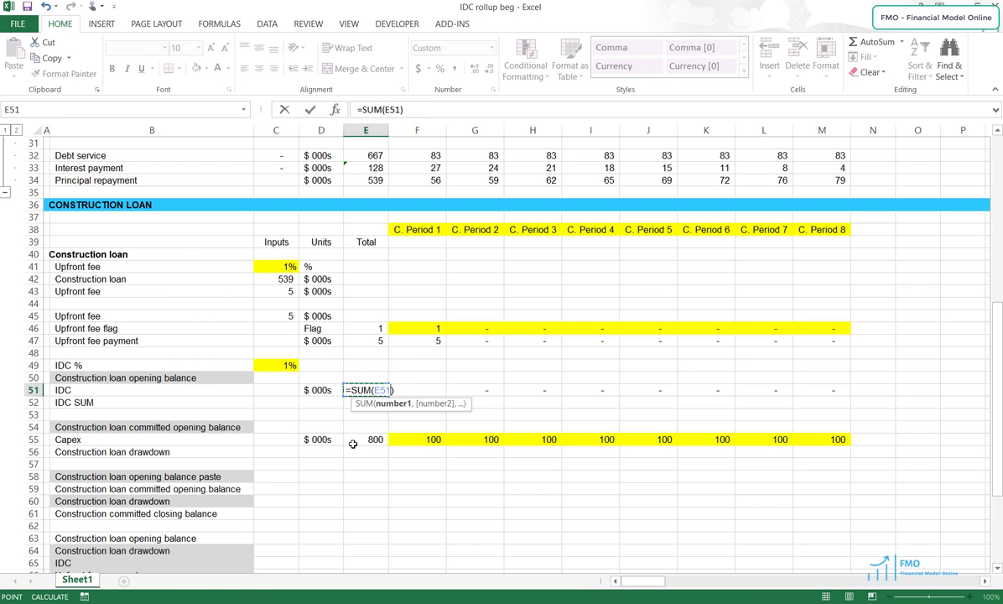
key("Right")
key("shift+Right")
key("shift+Right")
key("shift+Right")
key("shift+Right")
key("shift+Right")
key("shift+Right")
key("shift+Right")
key("shift+Tab")
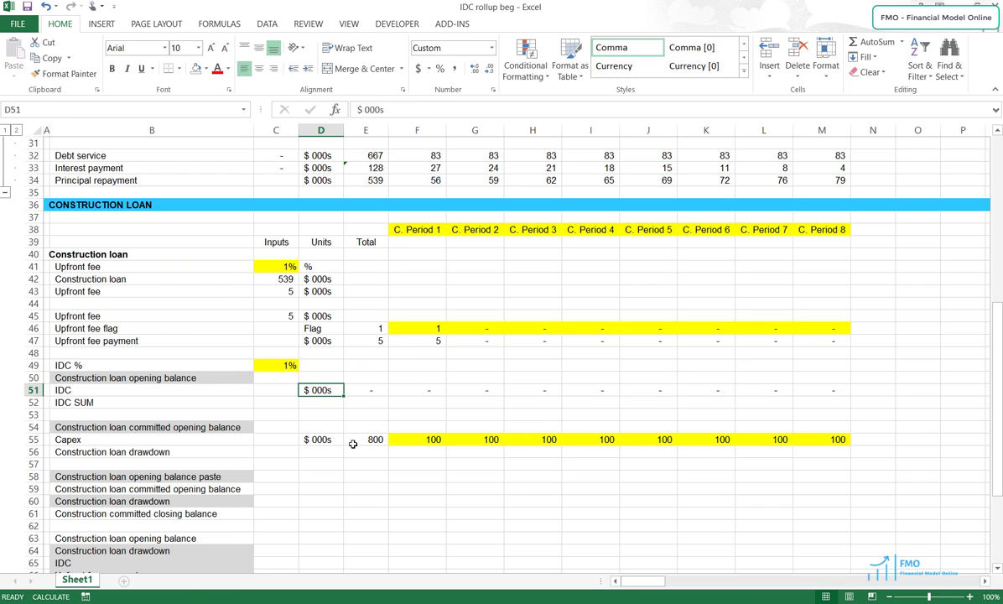
Step: Calculate the IDC SUM in C52 with a SUM over the IDC amounts in row 51
key("Down")
key("Left")
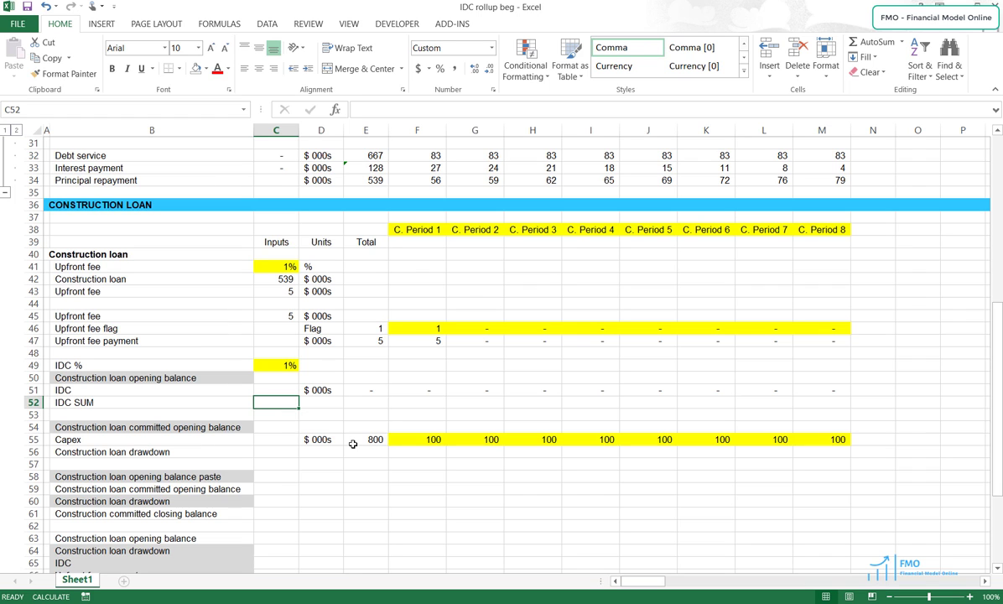
key("alt+equal")
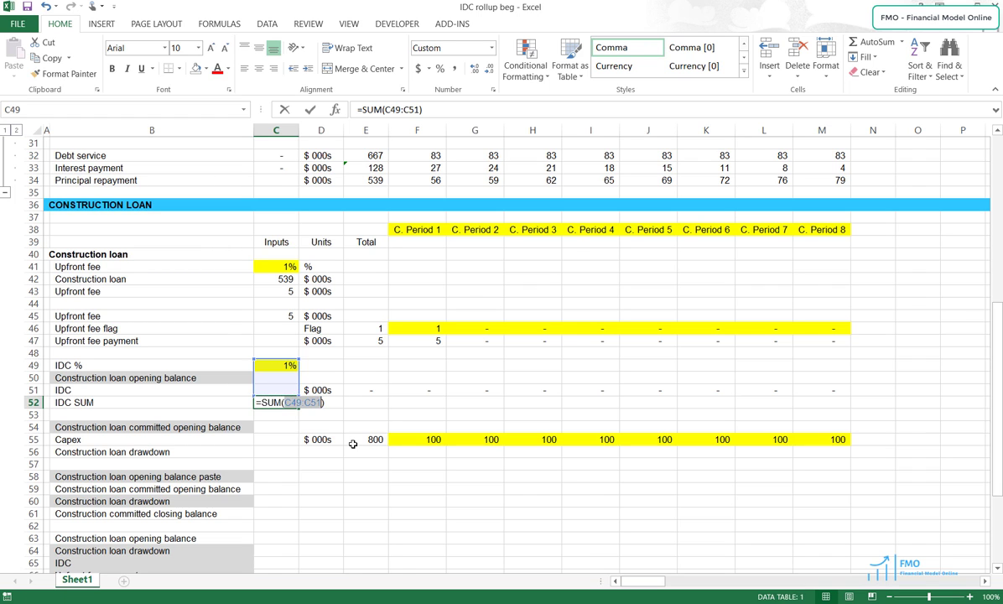
key("Up")
key("Right")
key("Right")
key("shift+Right")
key("shift+Right")
key("shift+Right")
key("shift+Right")
key("shift+Right")
key("shift+Right")
key("shift+Right")
key("shift+Right")
key("Return")
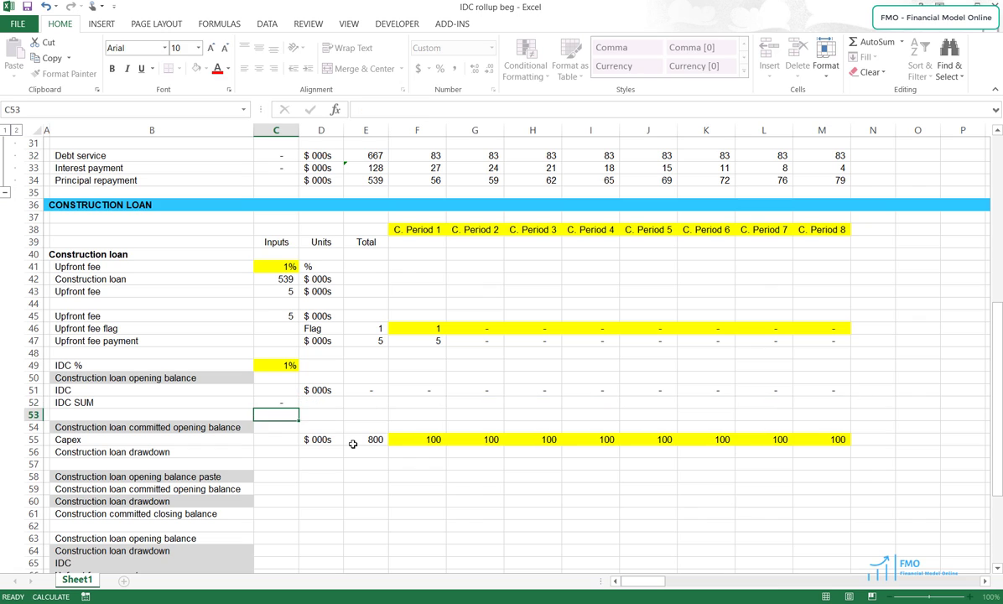
Step: Fill the Construction loan drawdown row 56 for all construction periods F56:M56, with its total in E56 and the unit $ 000s
key("Down")
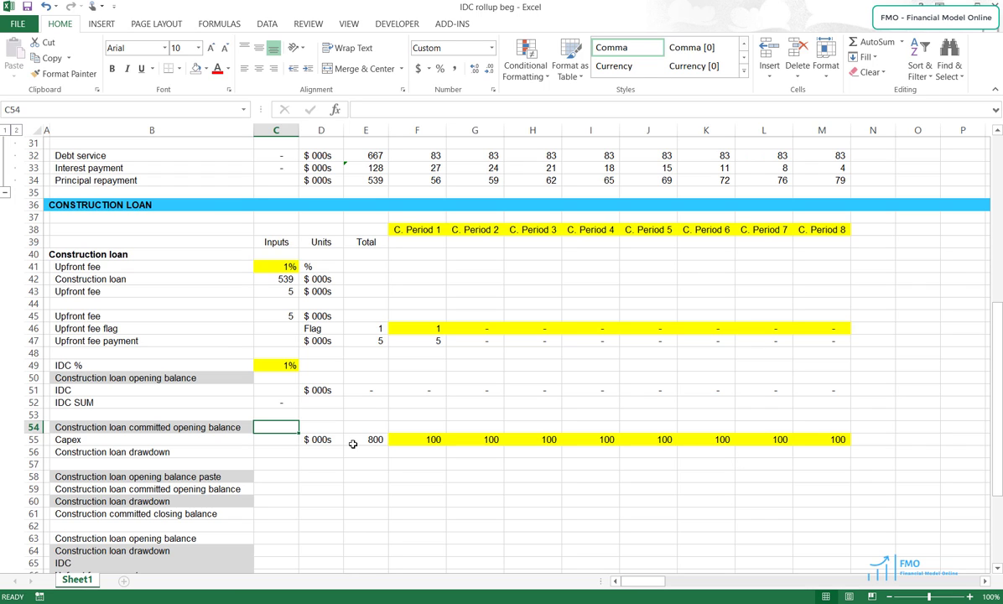
key("Down")
key("Down")
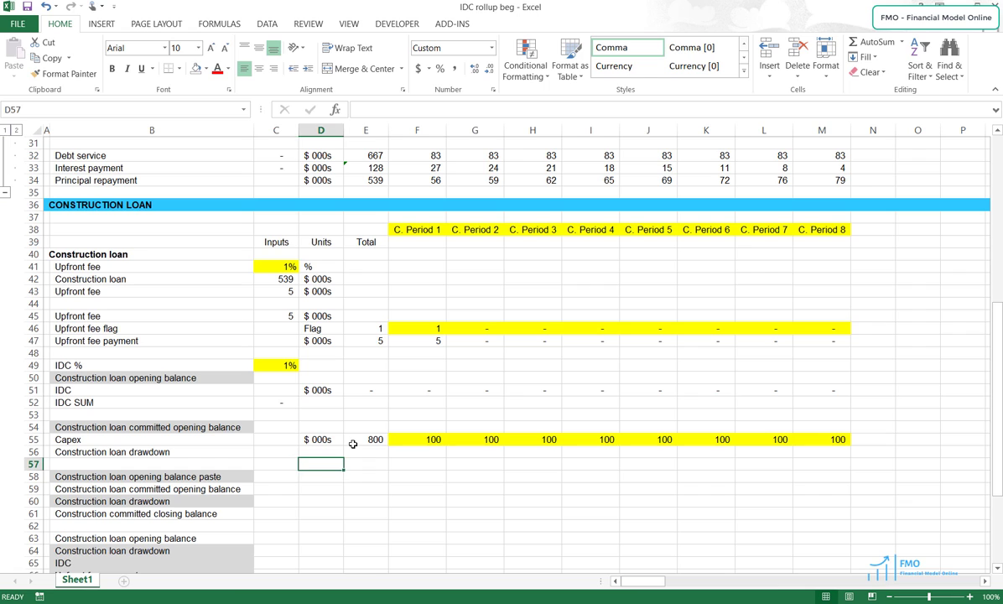
key("Up")
key("Right")
key("Right")
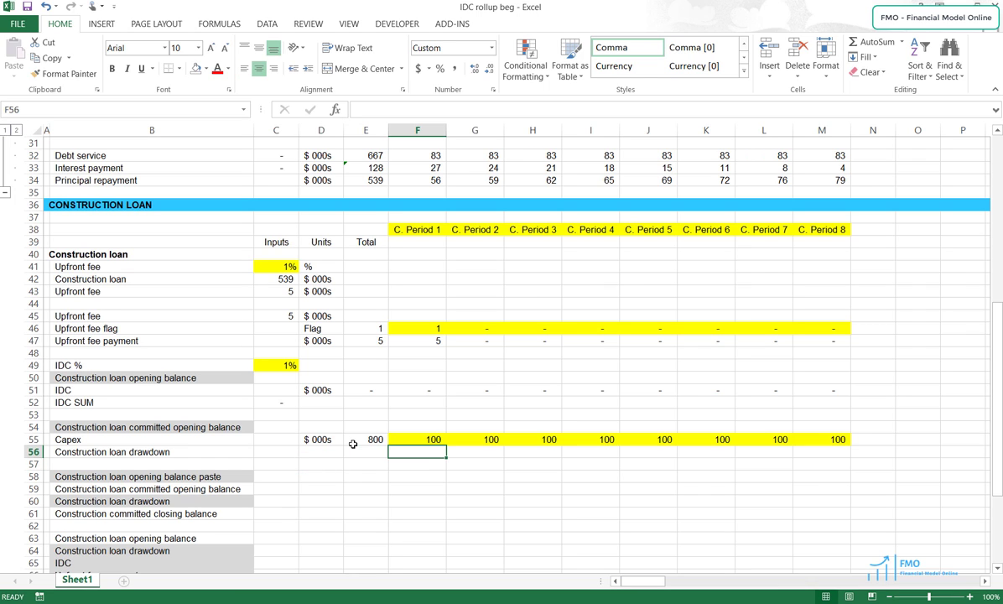
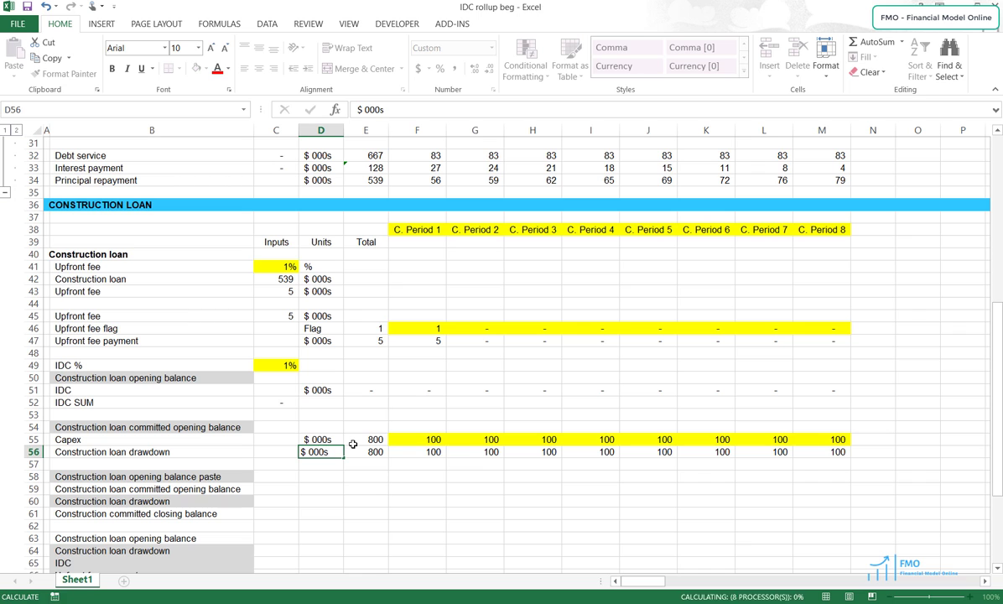
key("Return")
Step: Enter 500 as the Construction loan opening balance paste value in C58
scroll(310, 461, "down", 2)
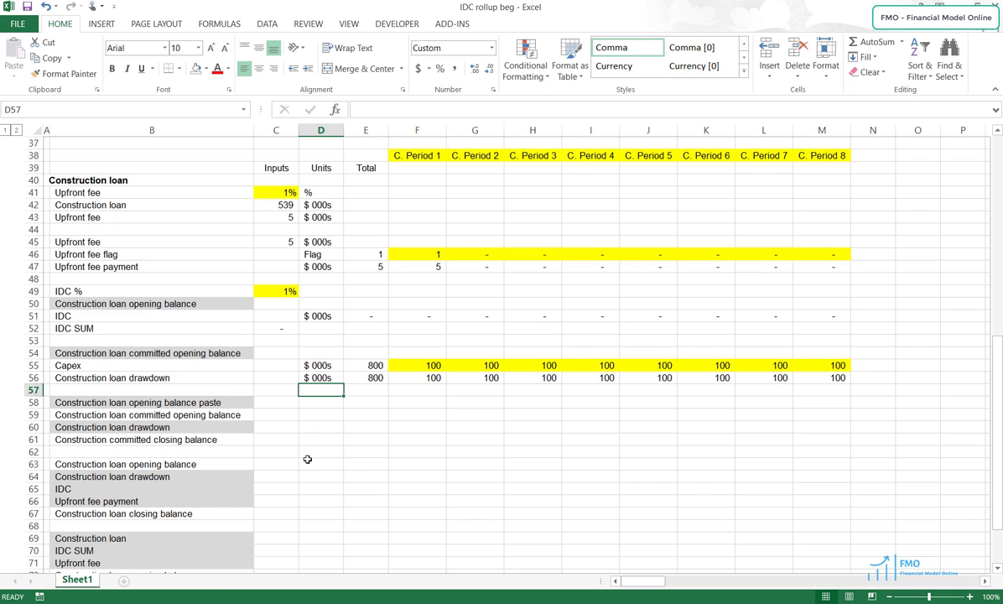
left_click(281, 403)
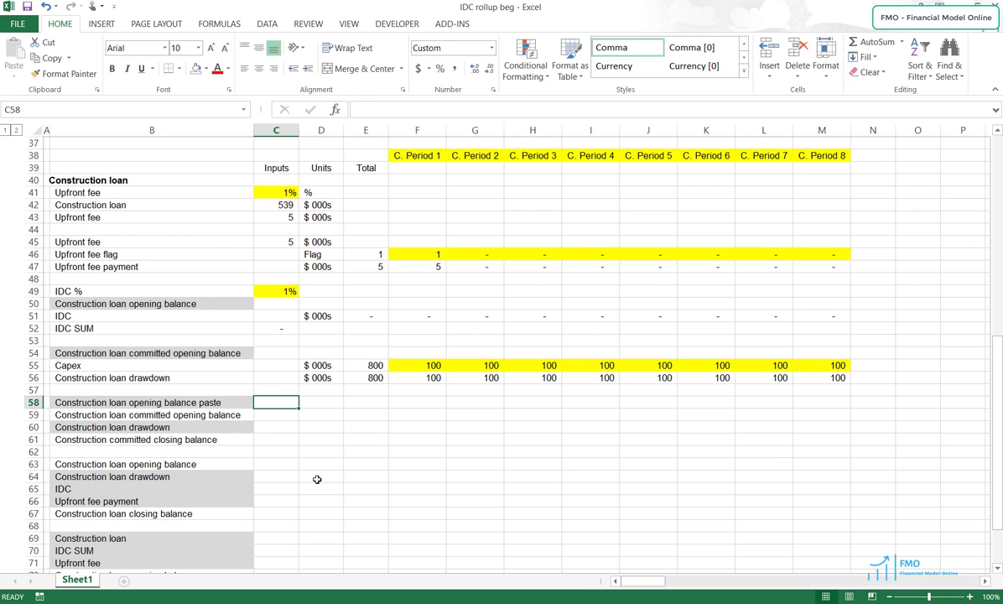
type("500")
key("ctrl+Return")
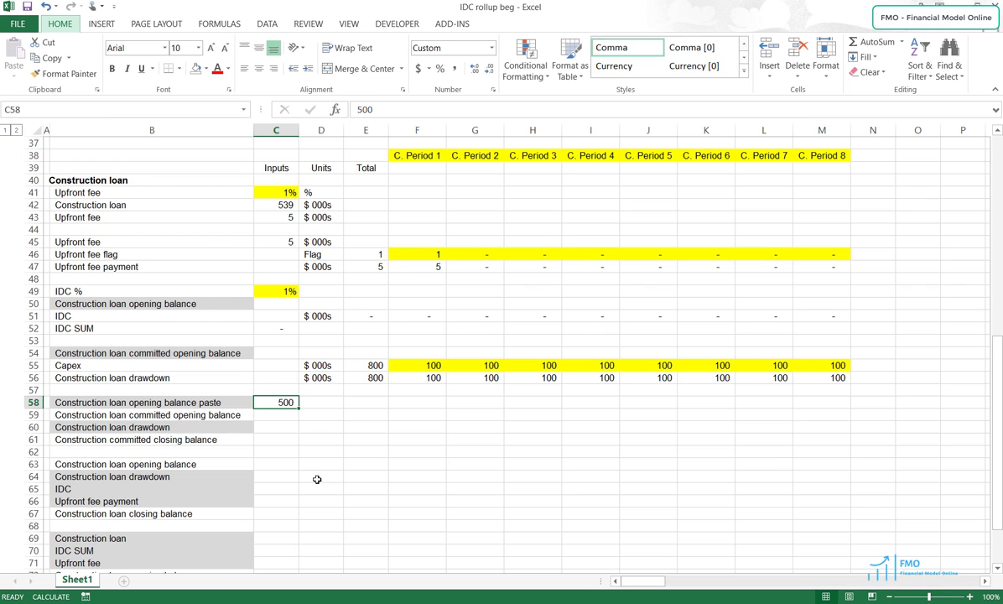
Step: Fill the opening balance paste cell C58 with yellow
key("alt+h")
key("h")
key("Up")
key("Right")
key("Right")
key("Right")
key("Right")
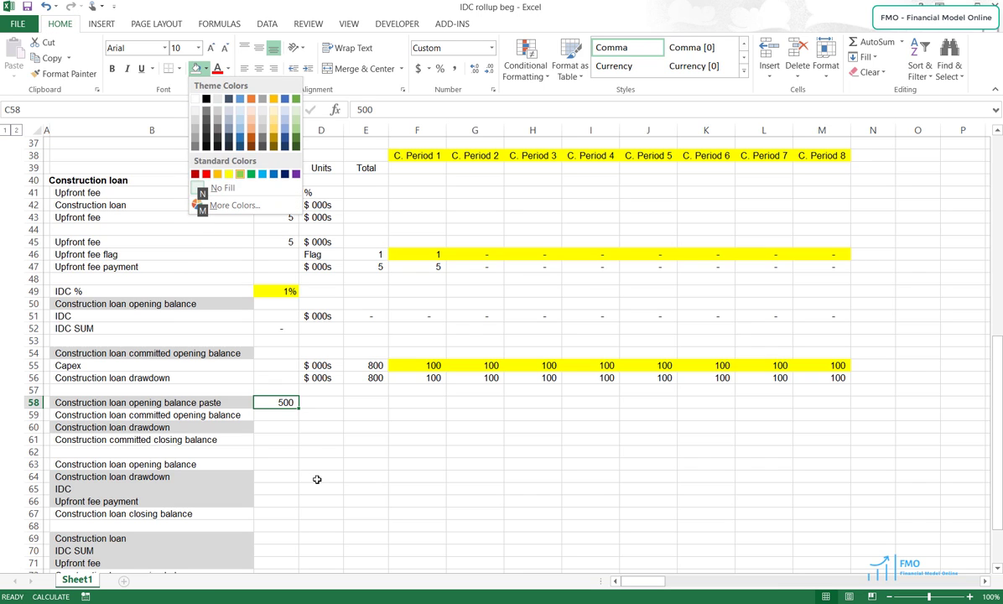
key("Left")
key("Return")
Step: Enter the unit $ 000s for the opening balance paste row in D58
key("Right")
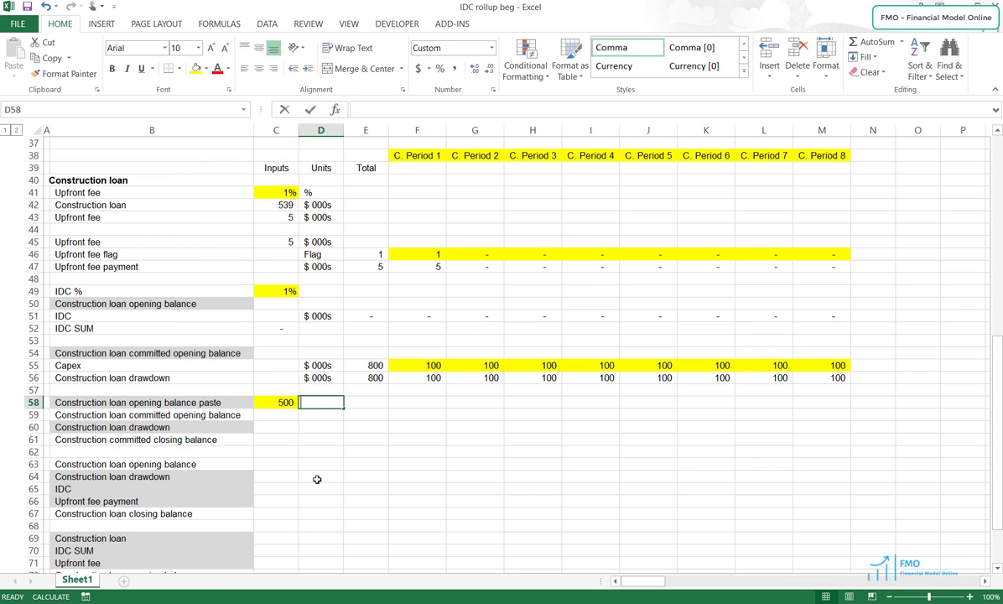
type("$ 000s")
key("Return")
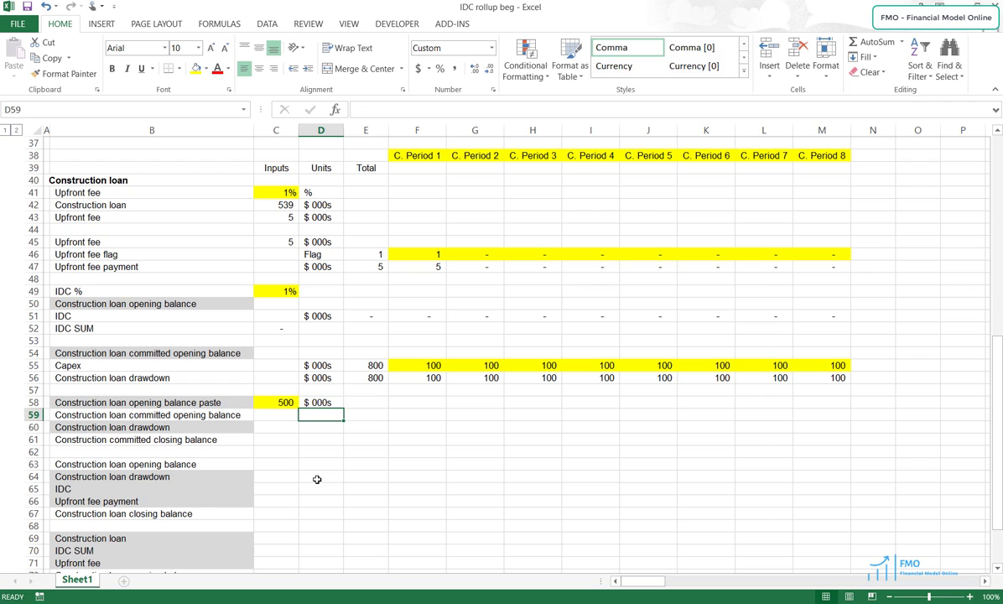
Step: Link the first period's Construction loan committed opening balance in F59 to C58 with =C58
key("Right")
key("Right")
type("=")
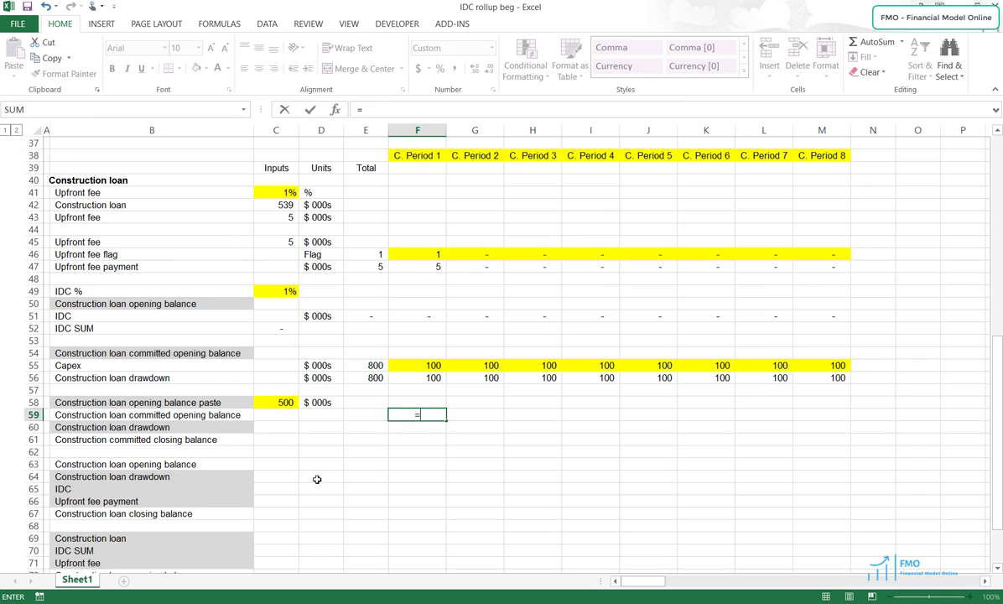
key("Left")
key("Left")
key("Left")
key("Up")
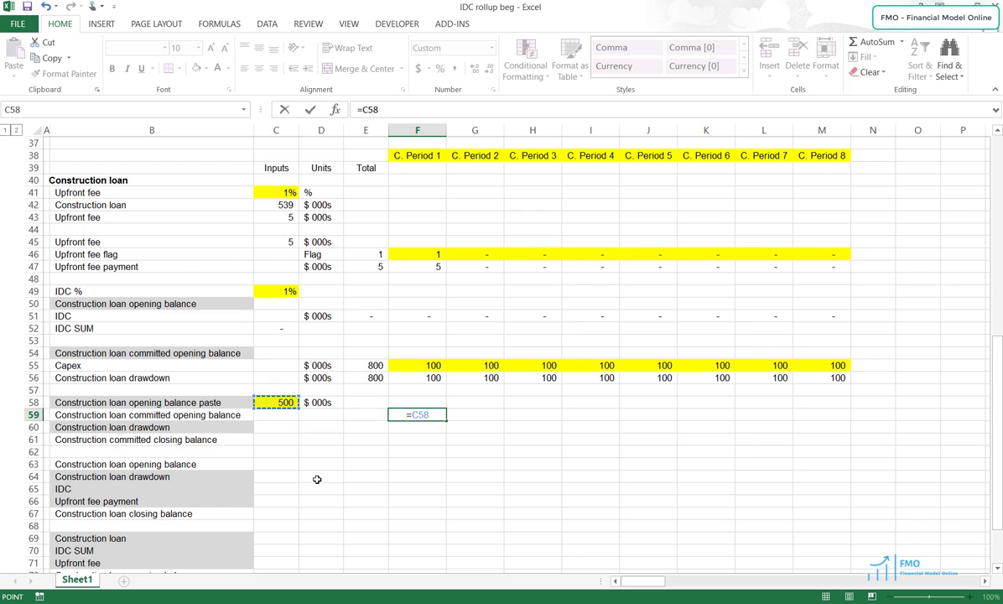
key("Return")
Step: Copy the Construction loan drawdown label in B56 and paste it as a link into B60
key("Left")
key("Left")
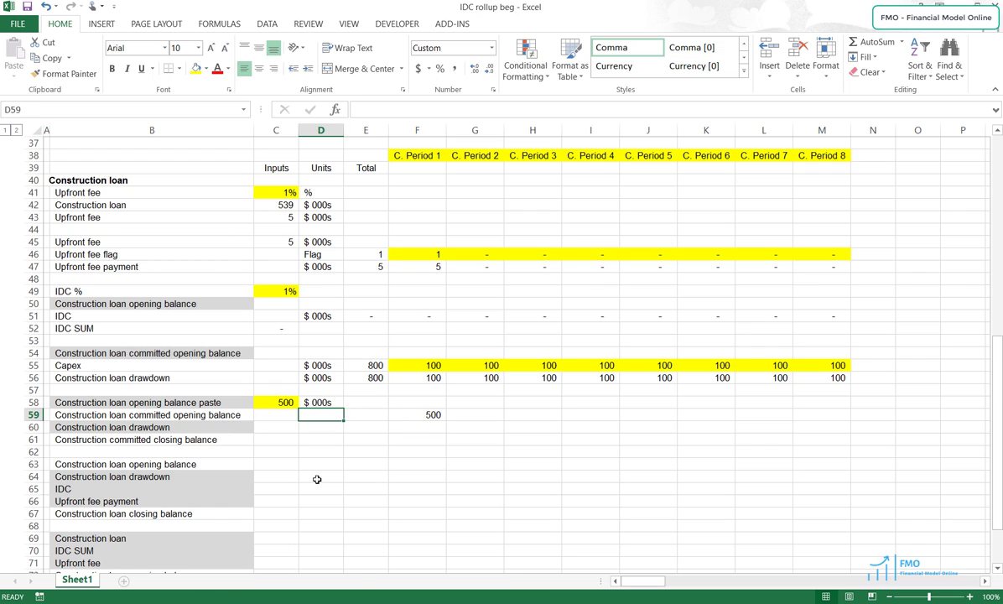
key("Left")
key("Left")
key("Up")
key("Up")
key("Up")
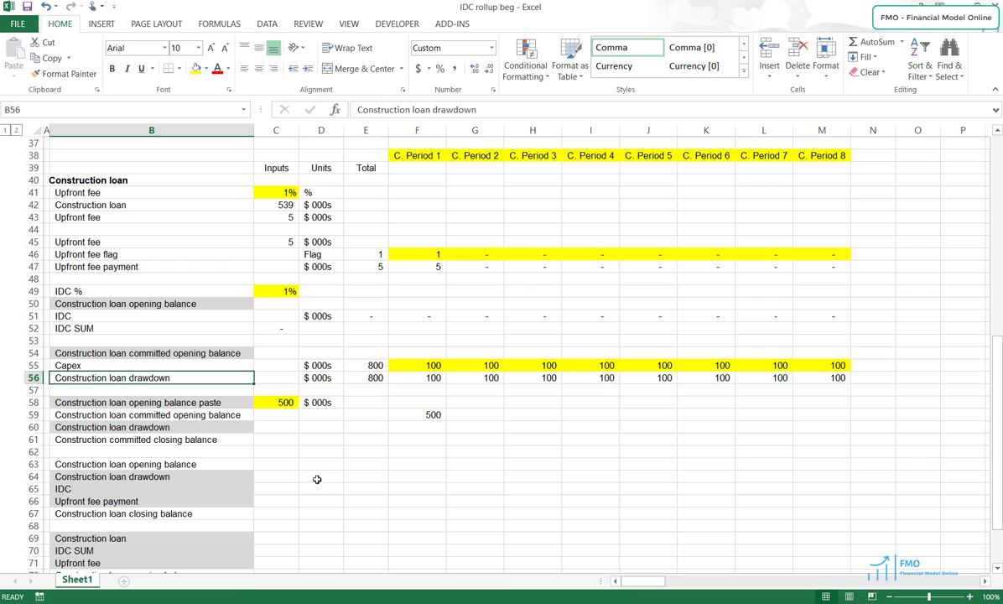
key("ctrl+c")
key("Down")
key("Down")
key("Down")
key("Down")
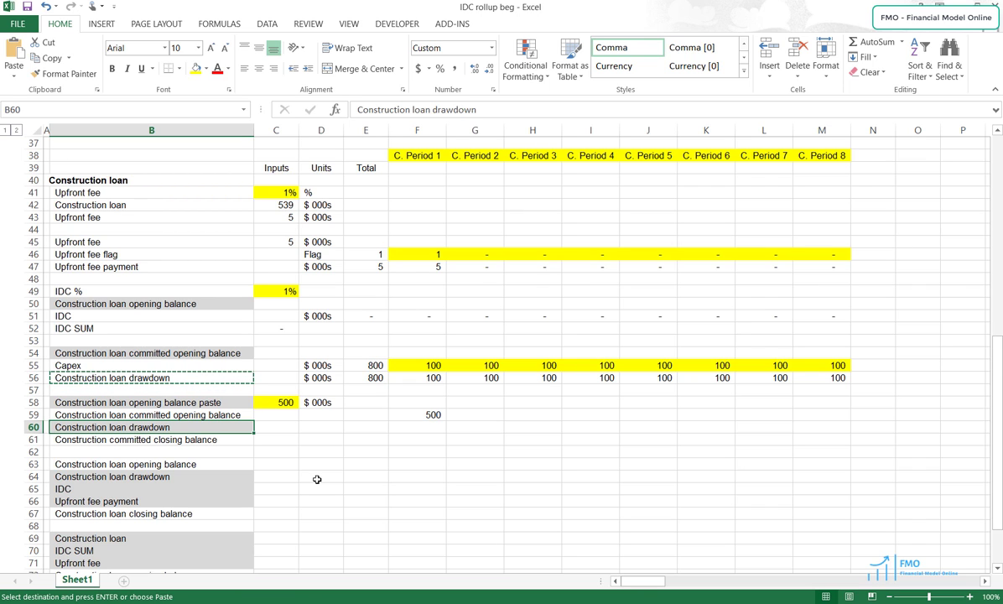
key("alt+h")
key("v")
key("n")
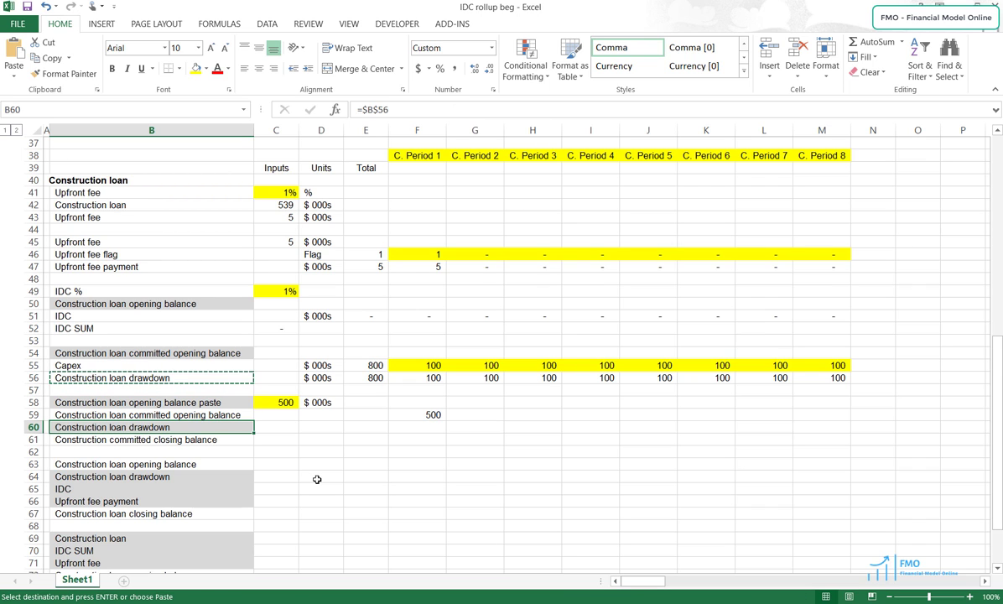
Step: Change the link in B60 to =B$56 so that only the row is fixed
key("F2")
key("Return")
key("Up")
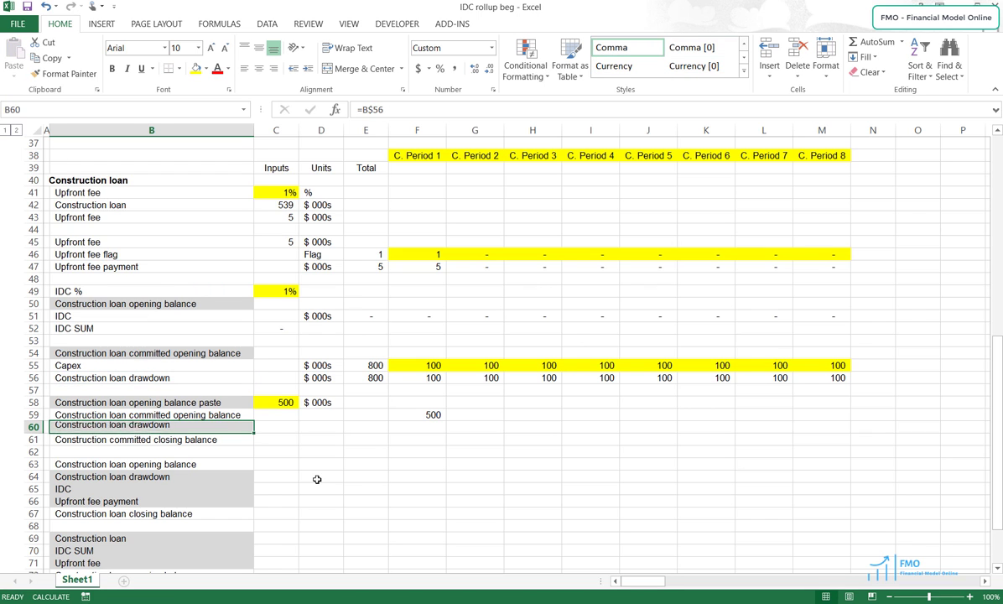
Step: Copy the drawdown link from B60 across row 60 through M60
key("ctrl+c")
key("shift+Right")
key("shift+Right")
key("shift+Right")
key("shift+Right")
key("shift+Right")
key("shift+Right")
key("shift+Right")
key("shift+Right")
key("shift+Right")
key("shift+Right")
key("shift+Right")
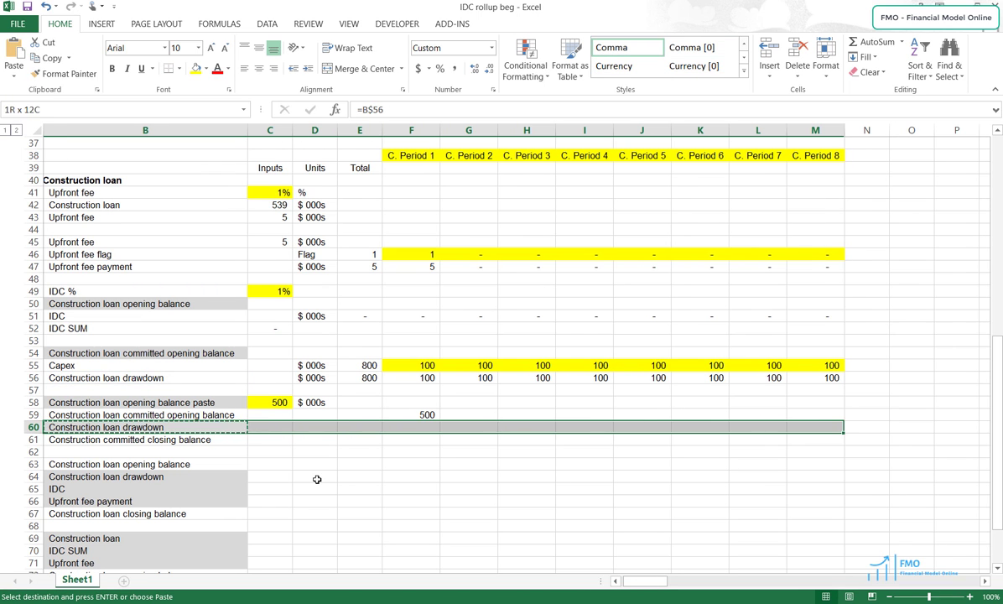
key("ctrl+v")
key("Return")
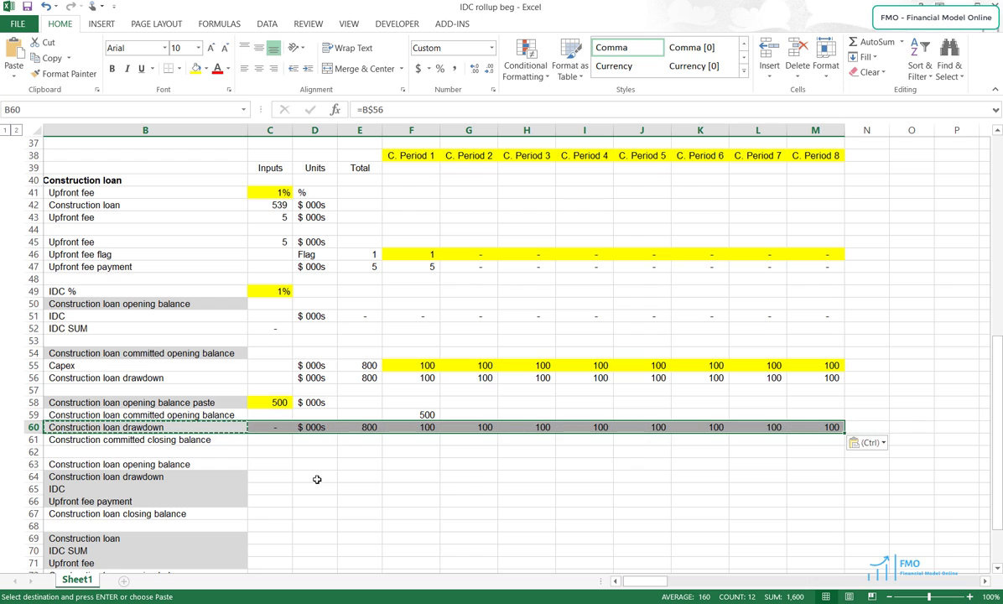
Step: Remove the fill colour from the entire Construction loan drawdown row 60
key("shift+space")
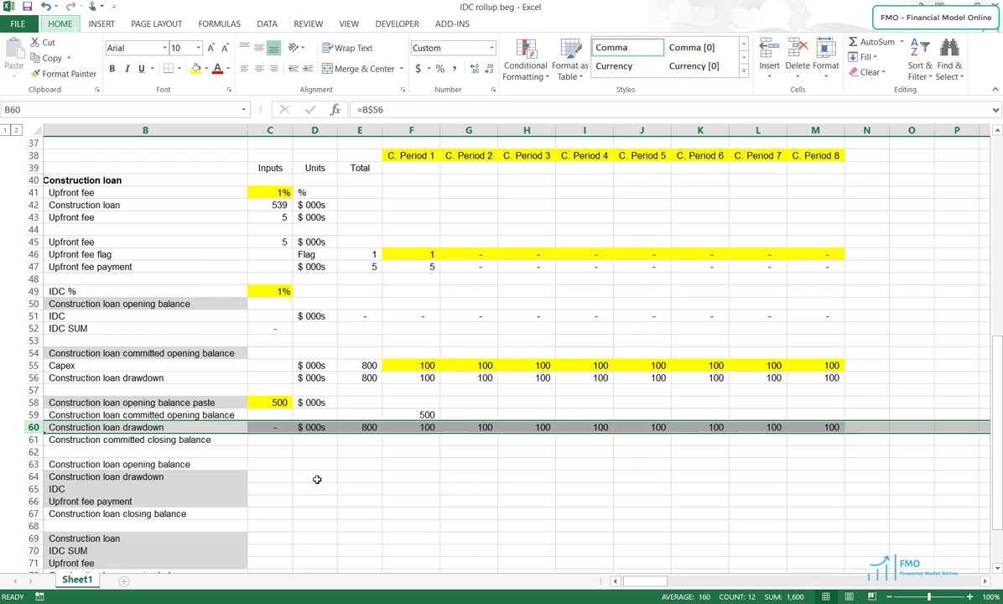
key("alt+h")
key("h")
key("Escape")
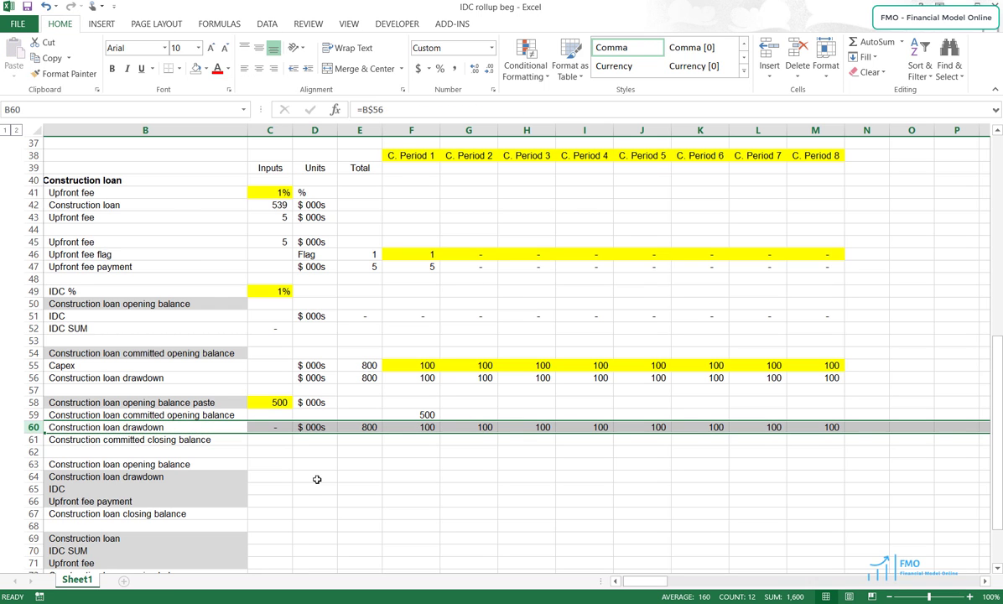
Step: Calculate the first period's committed closing balance in F61 as opening balance minus drawdown, =F59-F60
key("Left")
key("Right")
key("Right")
key("Right")
key("Right")
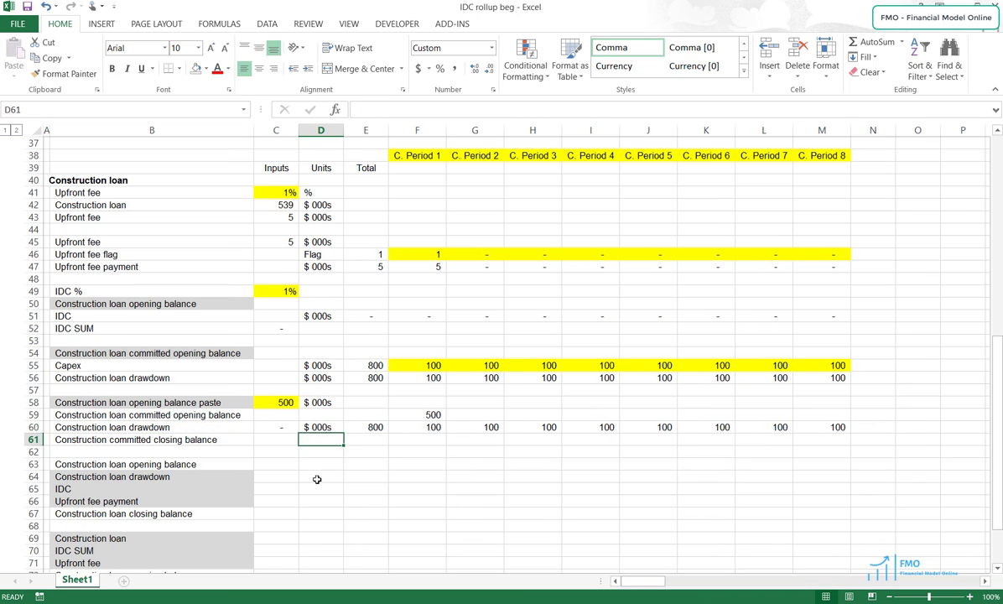
key("Down")
key("Right")
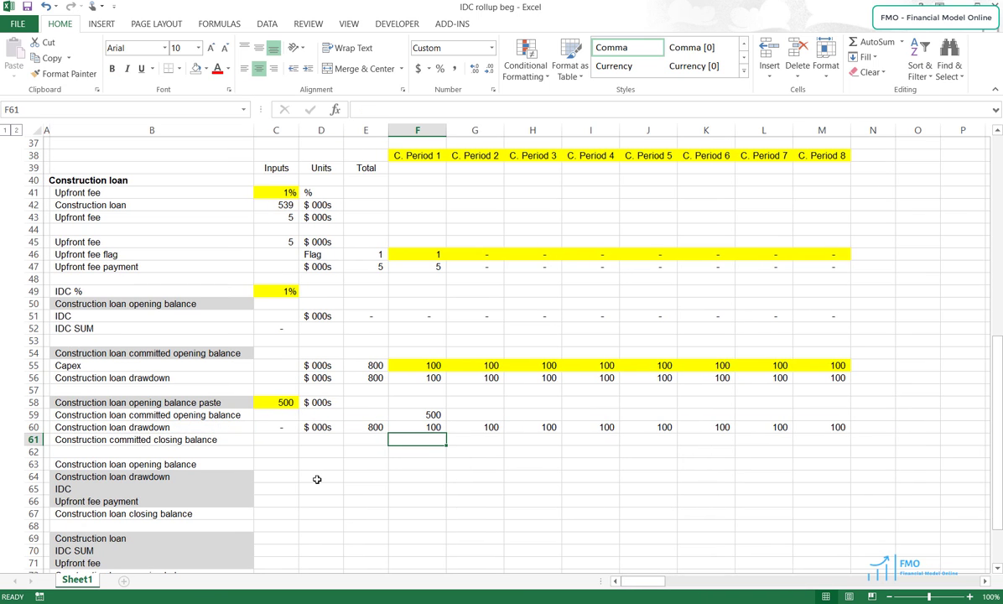
type("=")
key("Up")
key("Up")
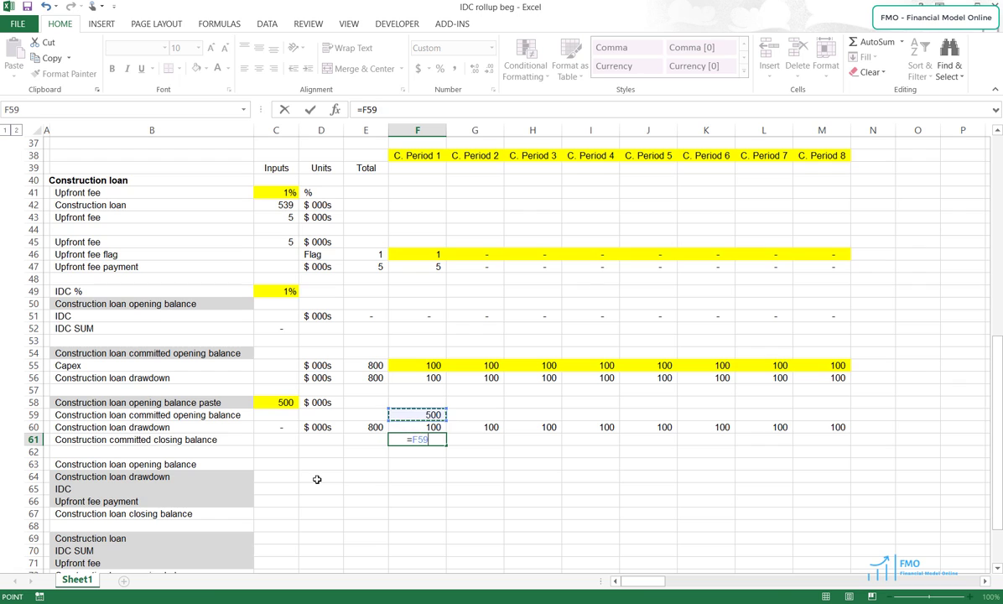
type("-")
key("Up")
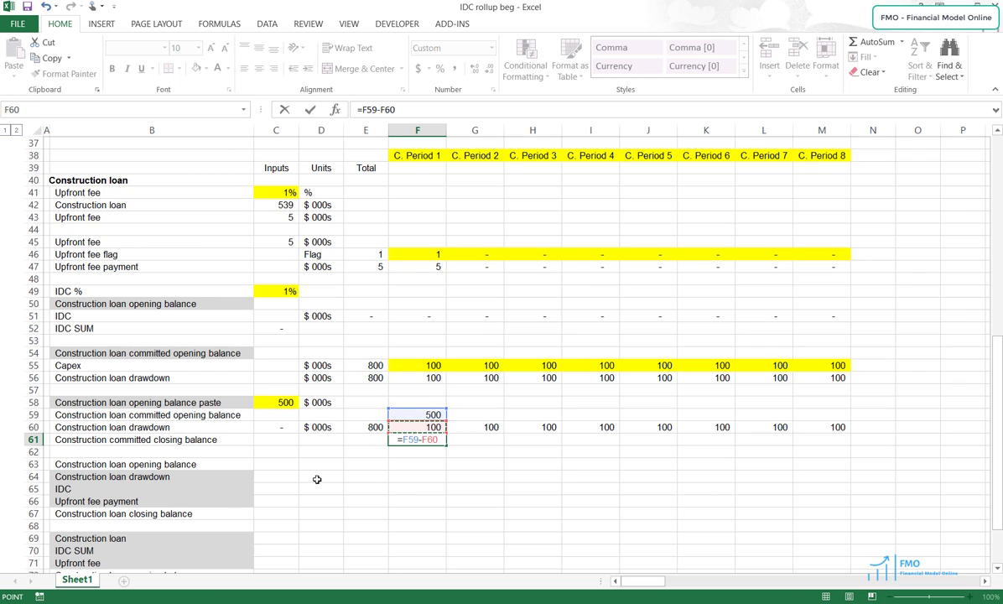
key("Return")
Step: Shade the first period's committed opening balance cell F59 light grey
key("Up")
key("Up")
key("Up")
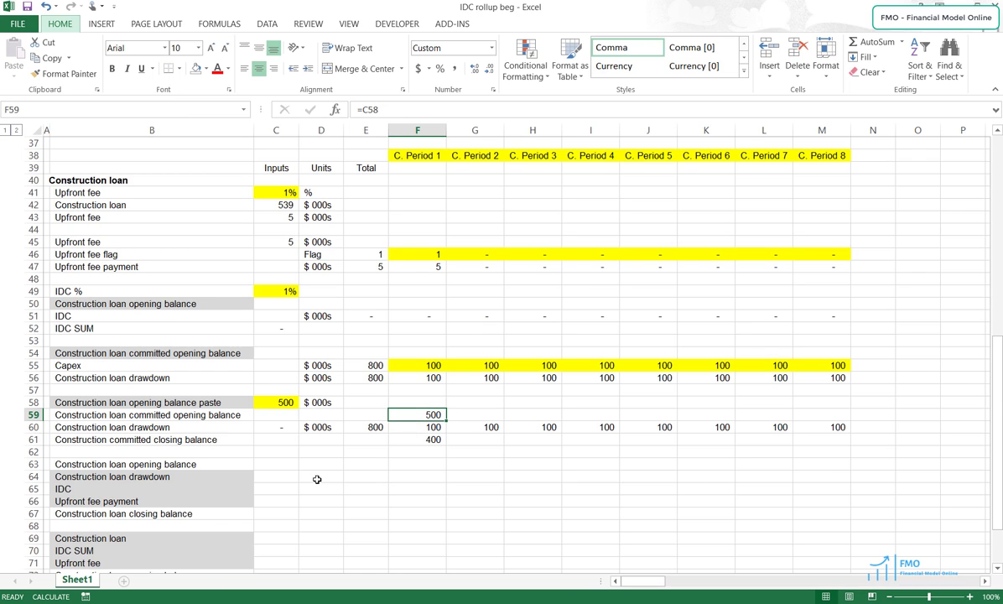
key("alt+h")
key("h")
key("Up")
key("Up")
key("Up")
key("Up")
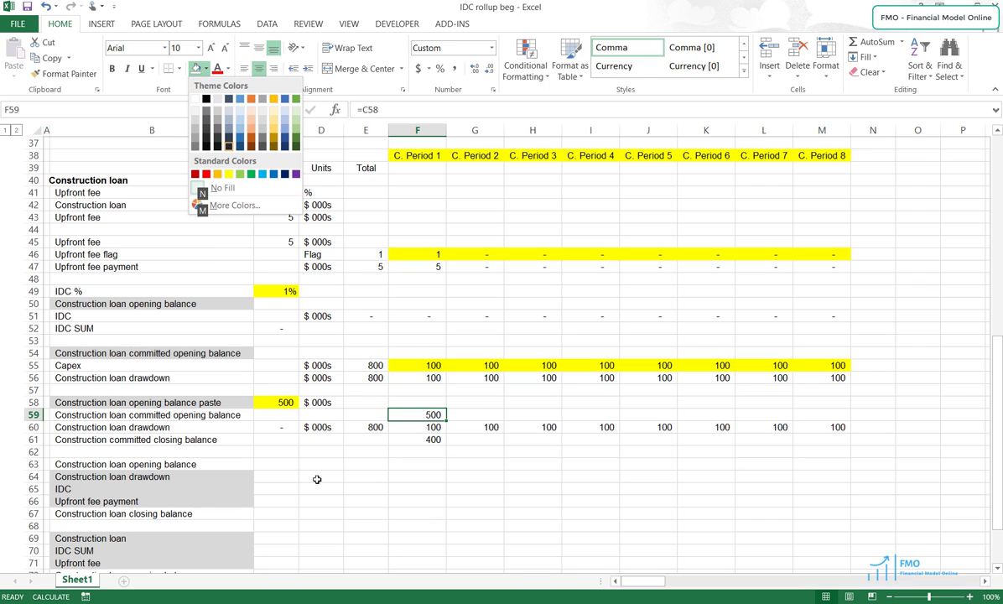
key("Left")
key("Left")
key("Up")
key("Up")
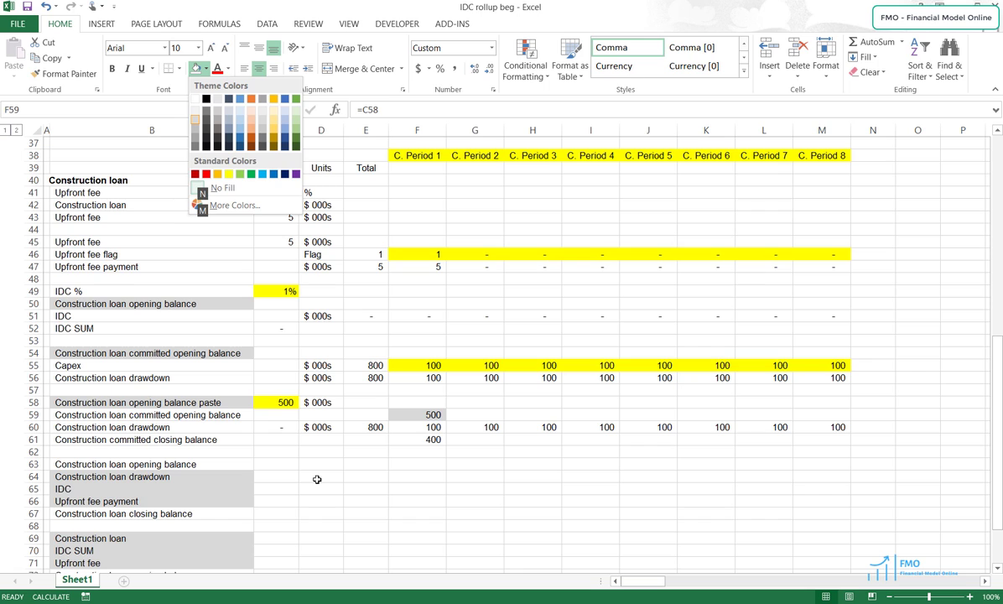
key("Return")
Step: Set the second period's committed opening balance in G59 to the prior closing balance with =F61
key("Down")
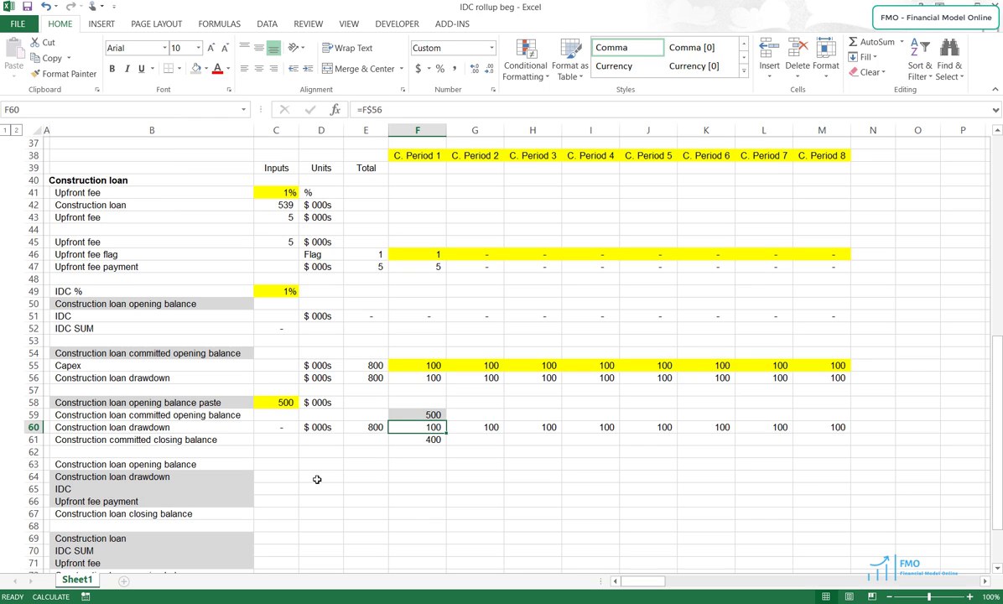
key("Down")
key("Up")
key("Right")
key("Up")
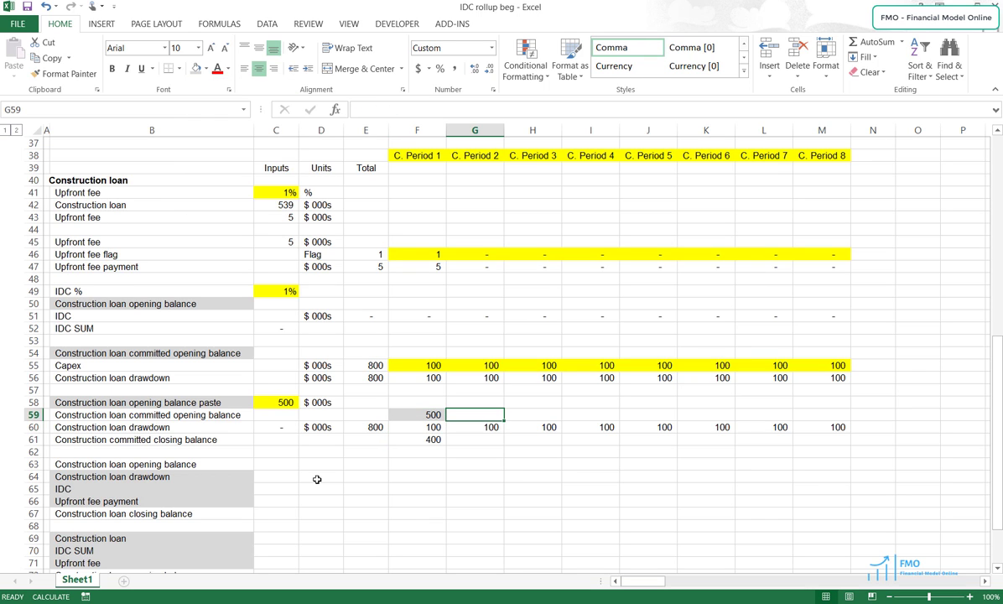
type("=")
key("Left")
key("Down")
key("Down")
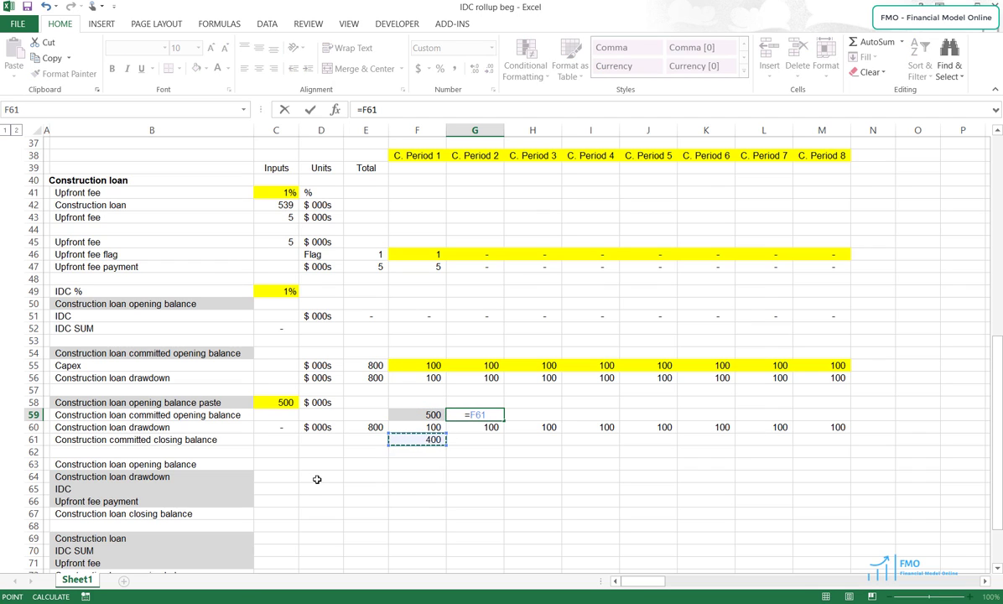
key("Return")
Step: Copy the committed closing balance formula from F61 across the remaining construction periods to M61
key("Down")
key("Down")
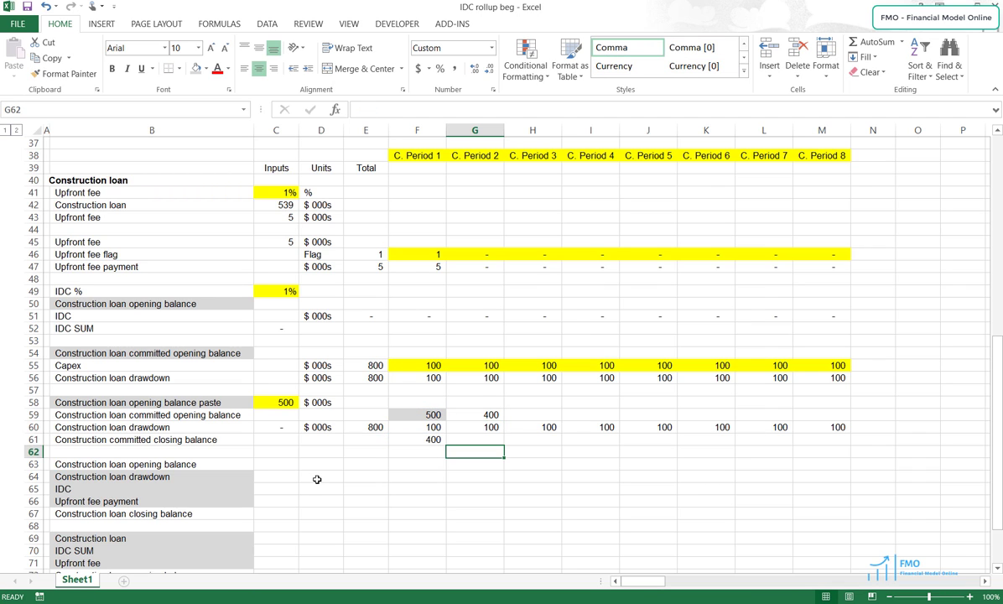
key("Left")
key("Up")
key("ctrl+c")
key("shift+Right")
key("shift+Right")
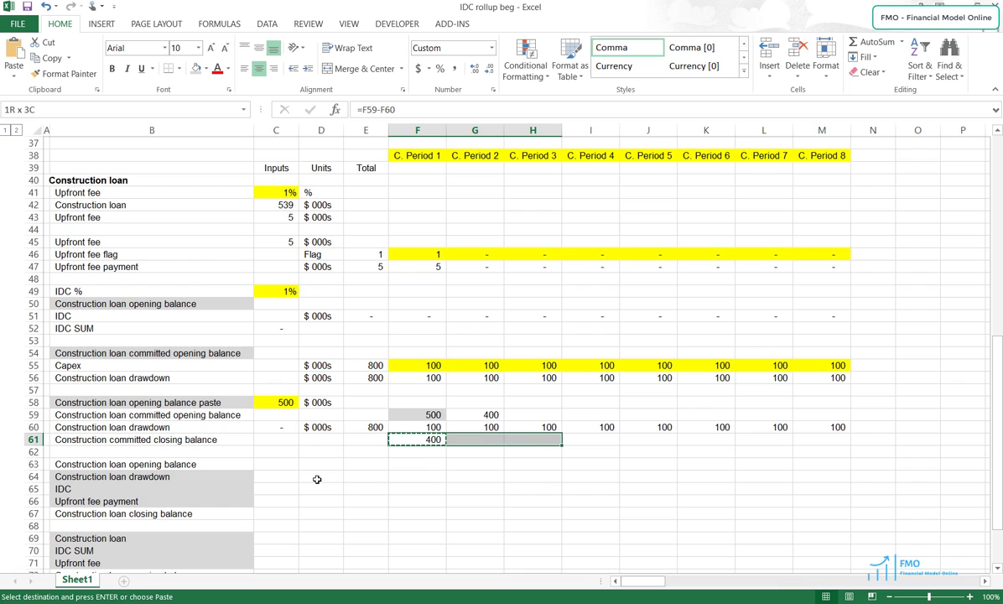
key("shift+Right")
key("shift+Right")
key("shift+Right")
key("shift+Right")
key("shift+Right")
key("ctrl+v")
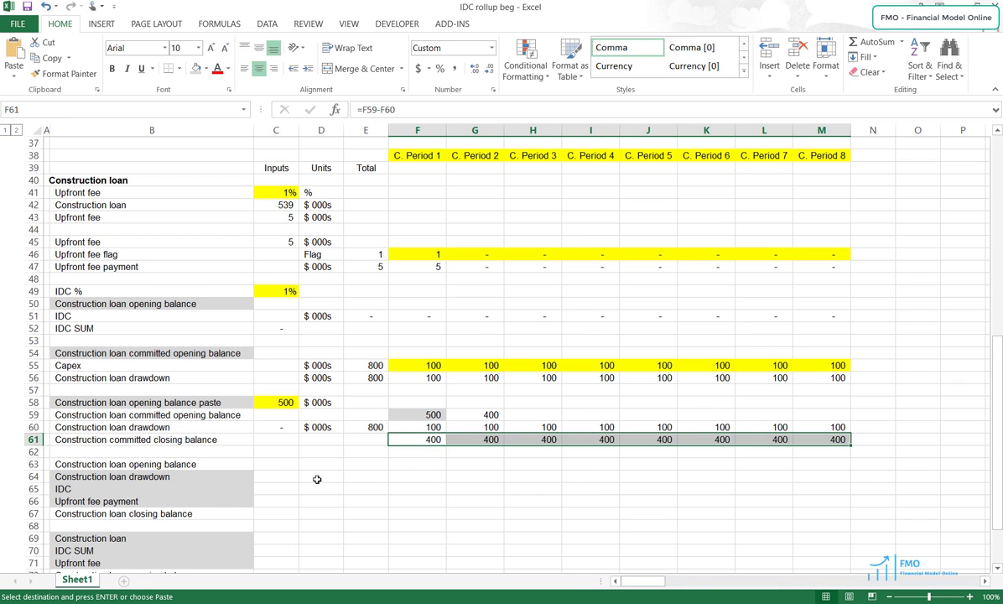
Step: Copy the committed opening balance formula from G59 across the remaining construction periods to M59
key("Up")
key("Up")
key("Right")
key("ctrl+c")
key("shift+Right")
key("shift+Right")
key("shift+Right")
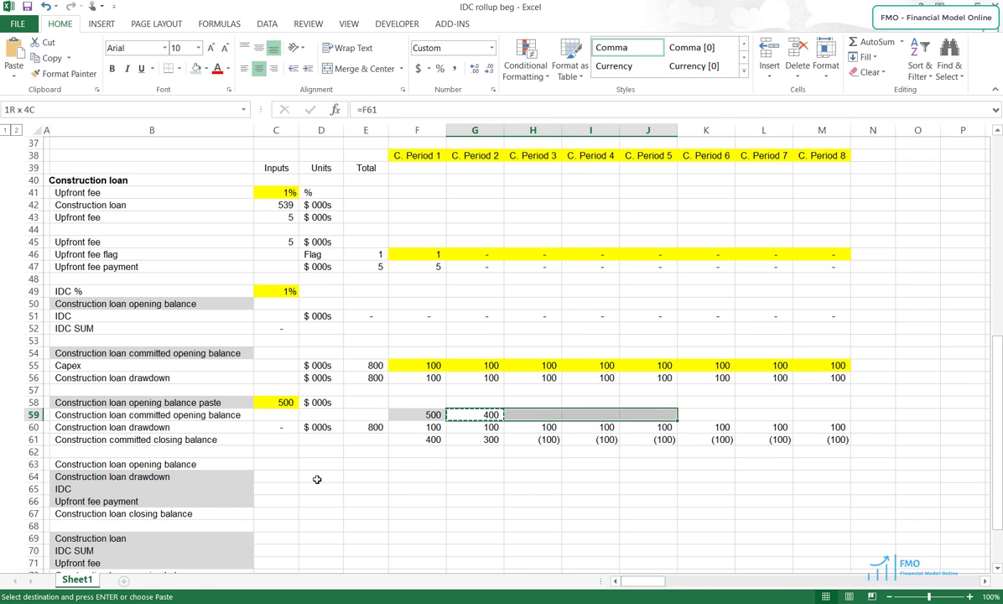
key("shift+Right")
key("shift+Right")
key("shift+Right")
key("Return")
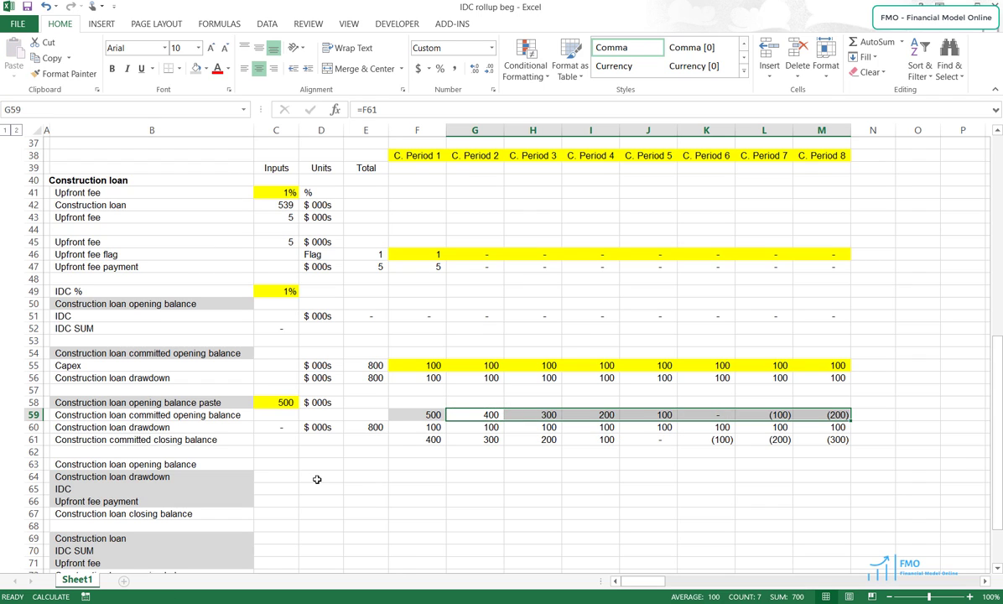
Step: Link the committed opening balance label in B54 to row 59 with the row-anchored formula =B$59
key("Down")
key("Left")
key("Left")
key("Left")
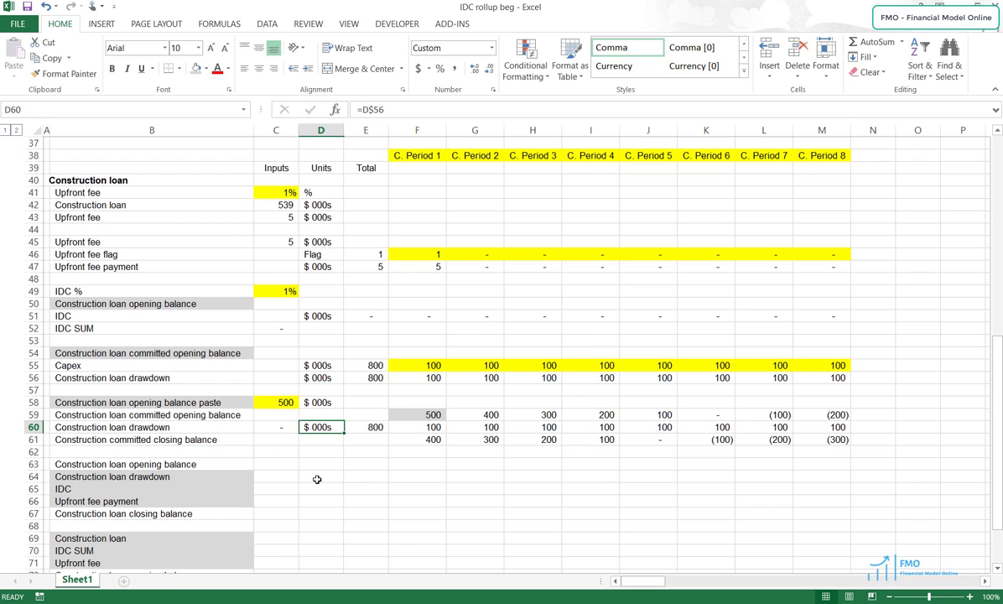
key("Left")
key("Left")
key("Up")
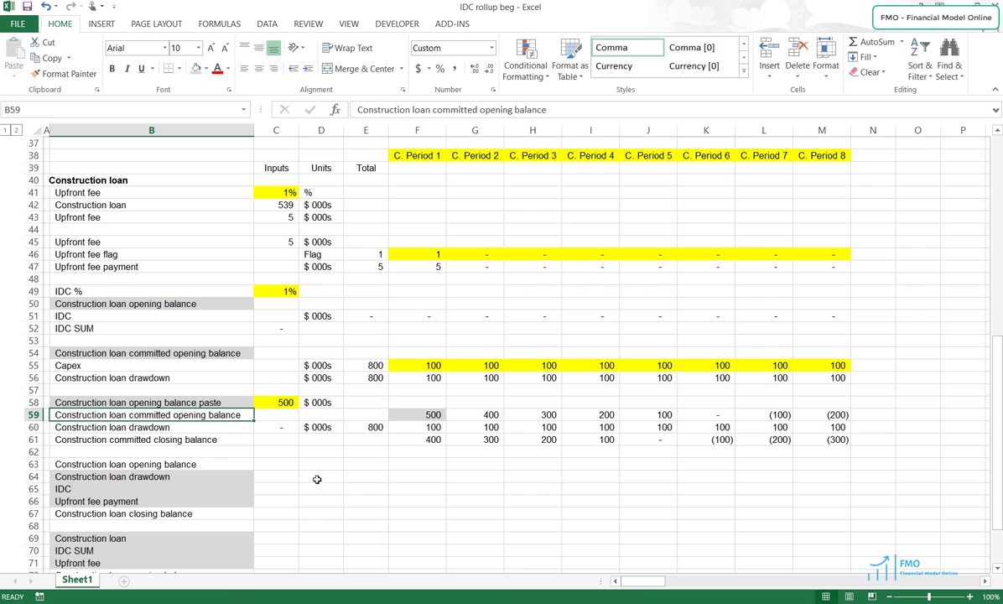
key("ctrl+c")
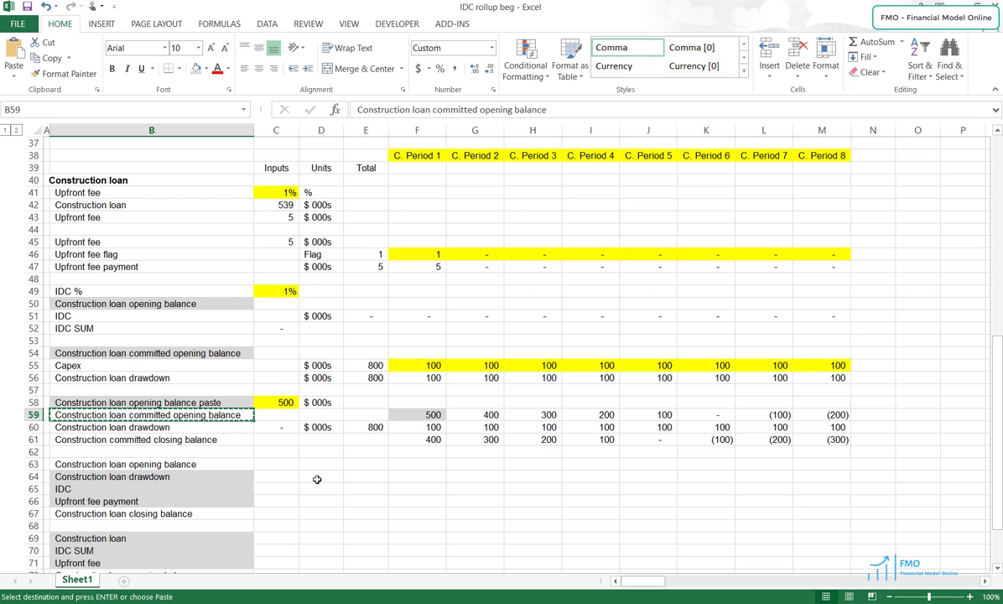
key("Up")
key("Up")
key("Up")
key("Up")
key("Up")
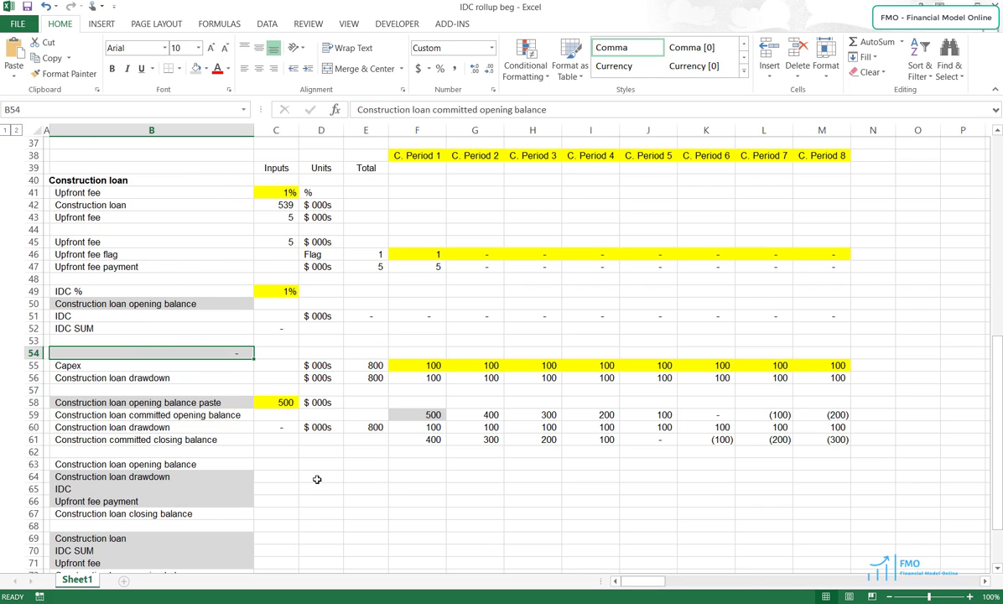
key("alt+h")
key("v")
key("n")
key("Escape")
key("F2")
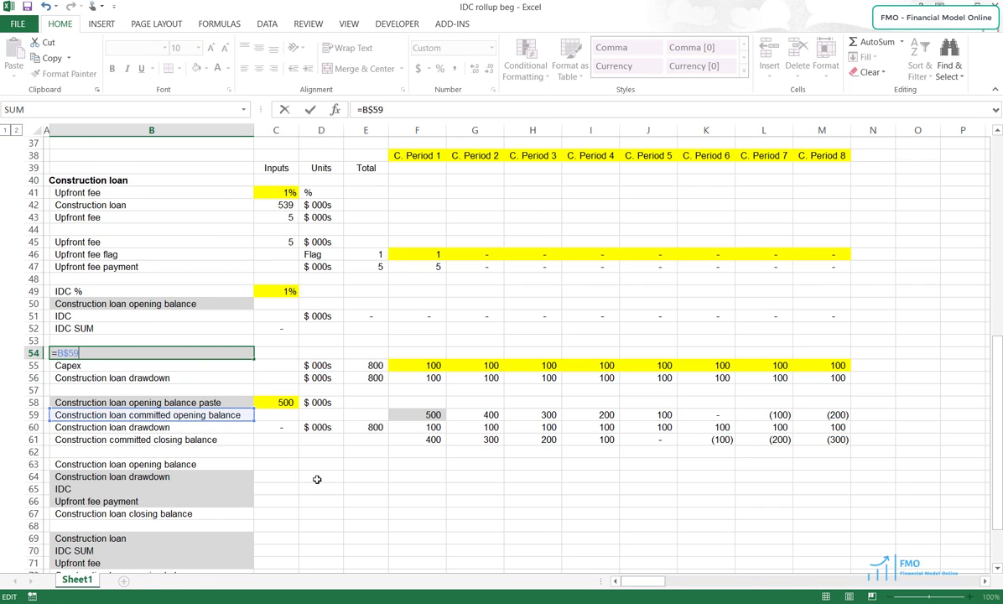
key("ctrl+Return")
Step: Copy the link formula from B54 across row 54 to M54
key("ctrl+c")
key("shift+Right")
key("shift+Right")
key("shift+Right")
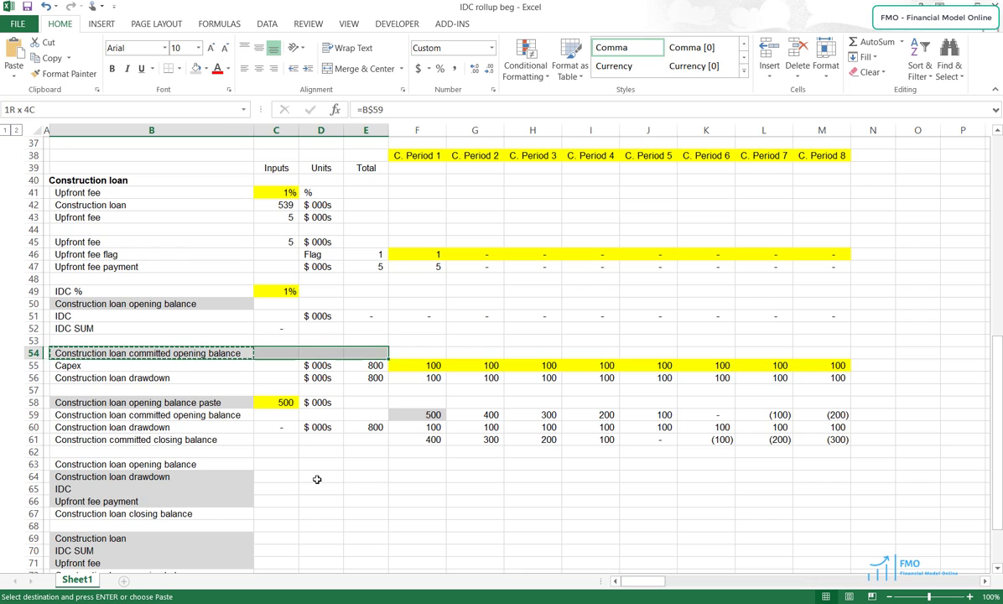
key("shift+Right")
key("shift+Right")
key("shift+Right")
key("shift+Right")
key("shift+Right")
key("shift+Right")
key("shift+Right")
key("shift+Right")
key("ctrl+v")
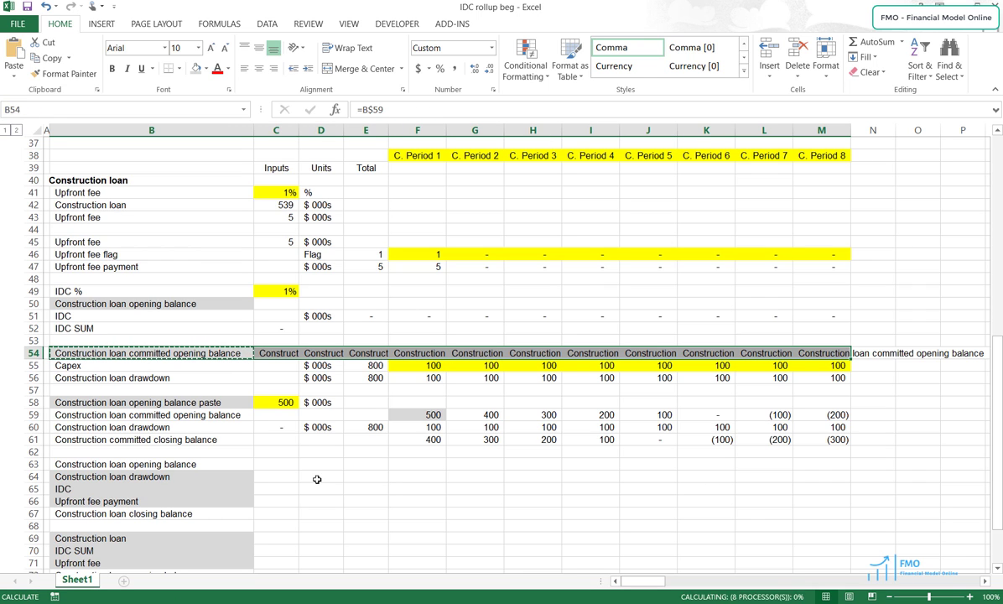
key("Escape")
key("Down")
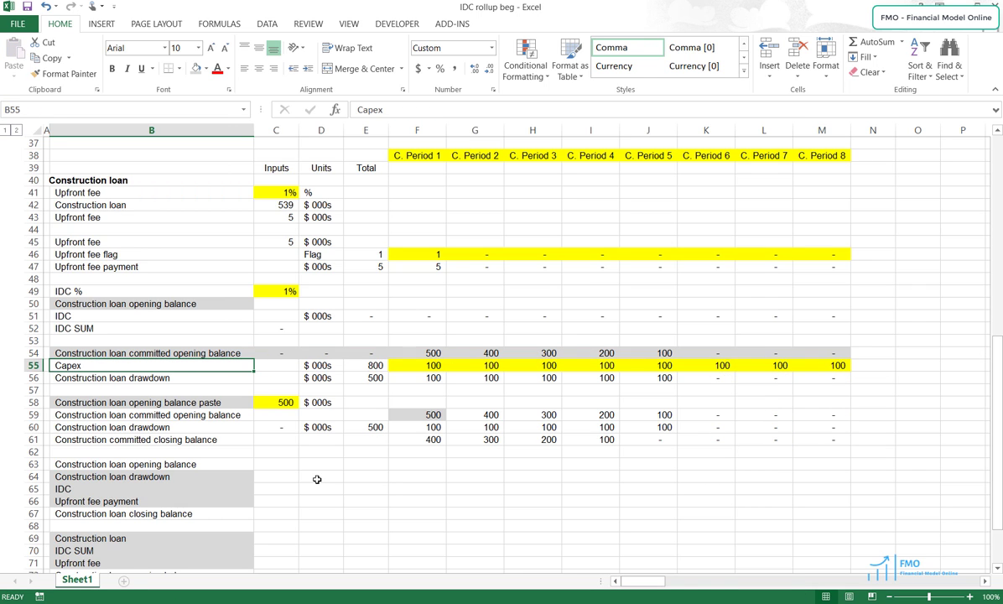
Step: Remove the grey fill from the whole committed opening balance row 54
key("Up")
key("shift+space")
key("alt+h")
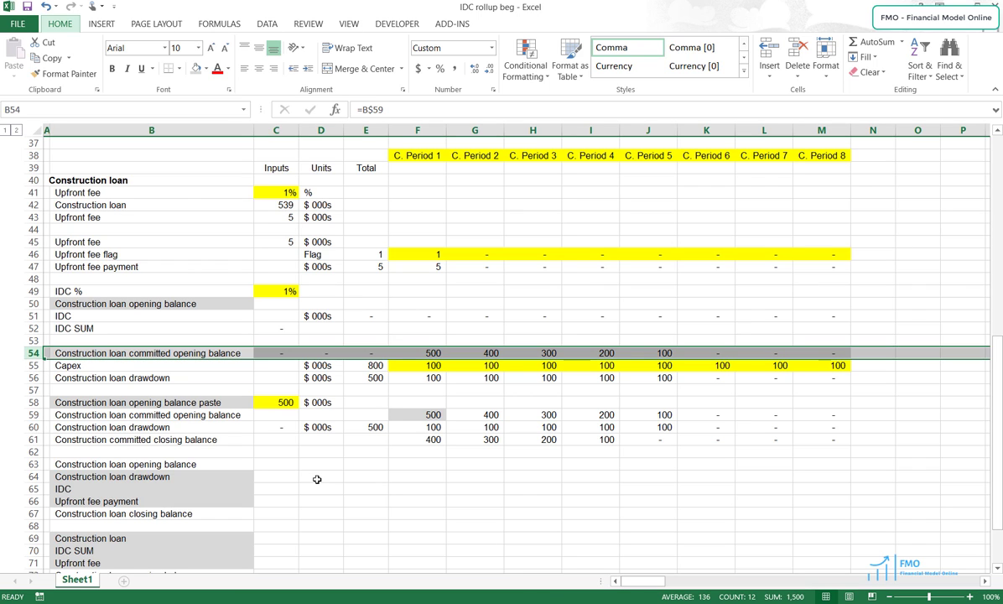
key("h")
key("n")
key("Down")
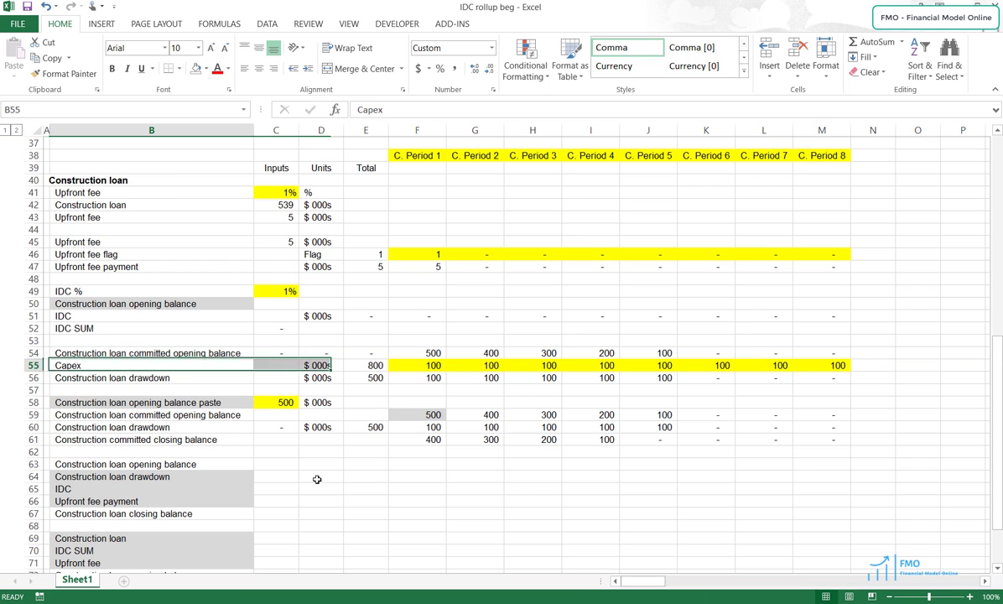
Step: Enter the unit $ 000s for the committed opening balance in D59 and copy it to the committed closing balance in D61
key("Down")
key("Down")
key("Down")
key("Right")
key("Down")
key("Right")
type("$ 0")
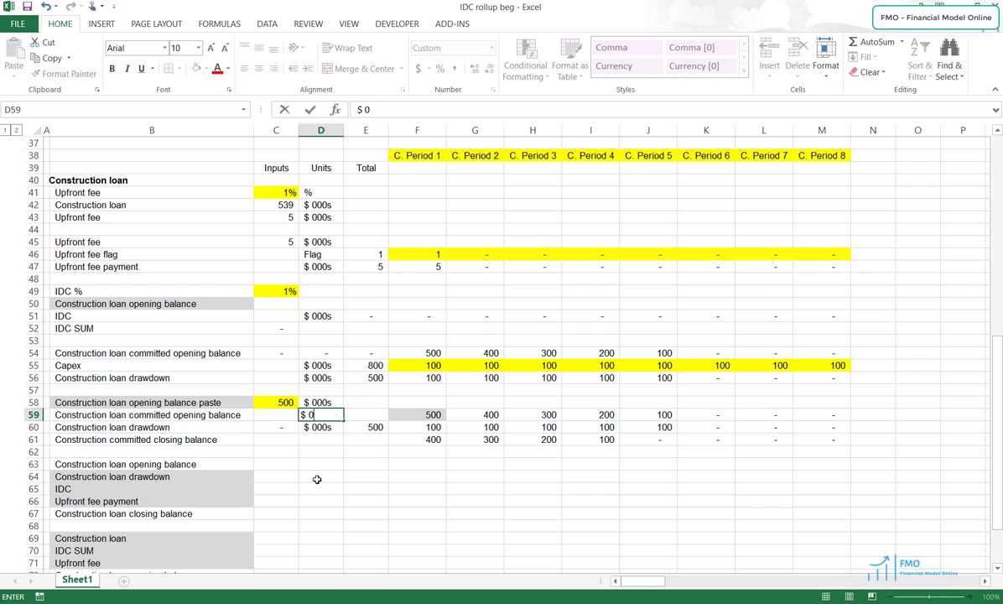
key("ctrl+Return")
key("ctrl+c")
key("Down")
key("Down")
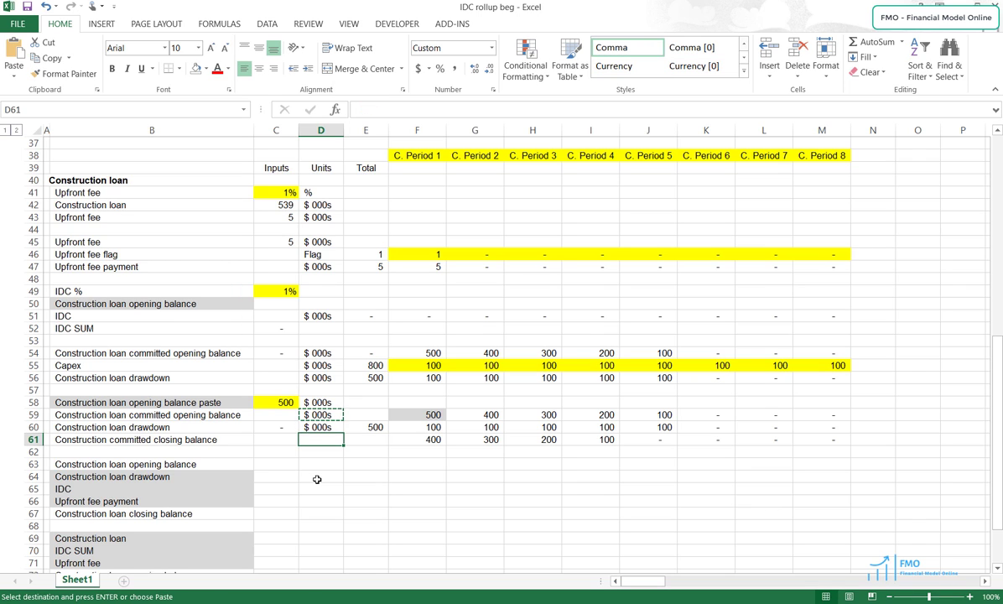
key("Return")
key("Down")
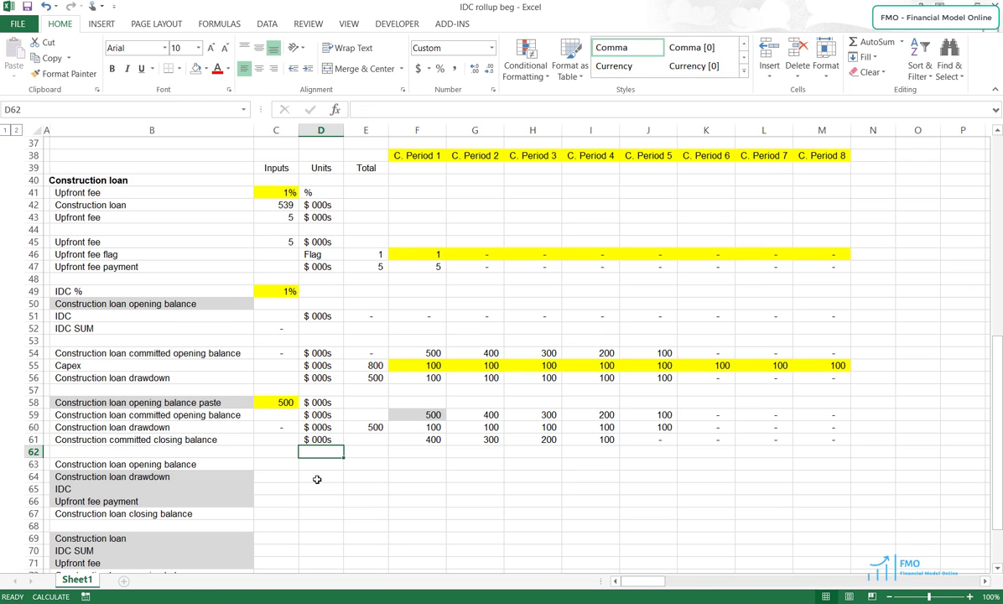
Step: Correct the label in B61 to "Construction loan committed closing balance"
scroll(314, 477, "down", 2)
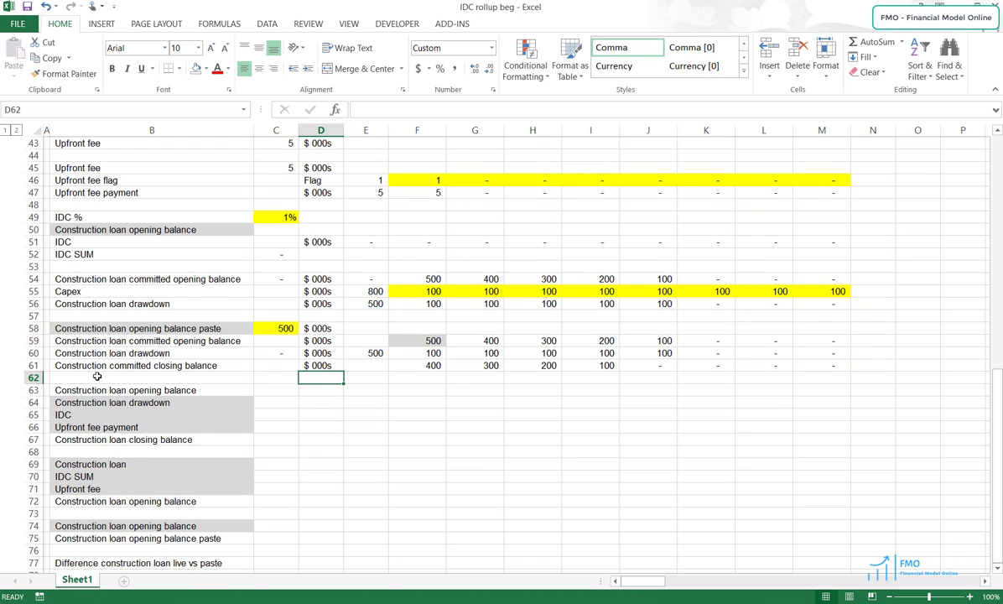
double_click(144, 365)
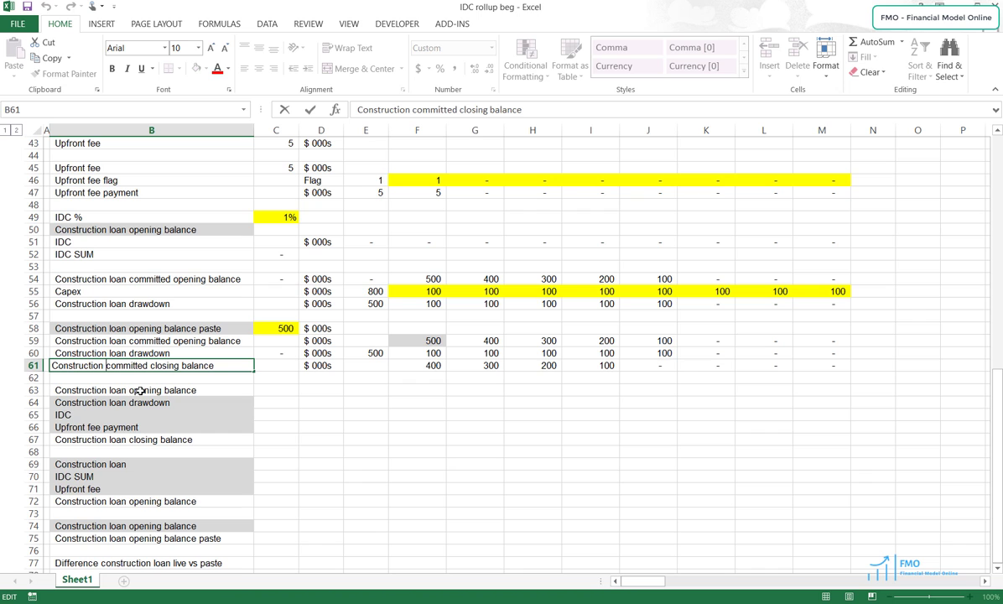
type("loan")
key("ctrl+Return")
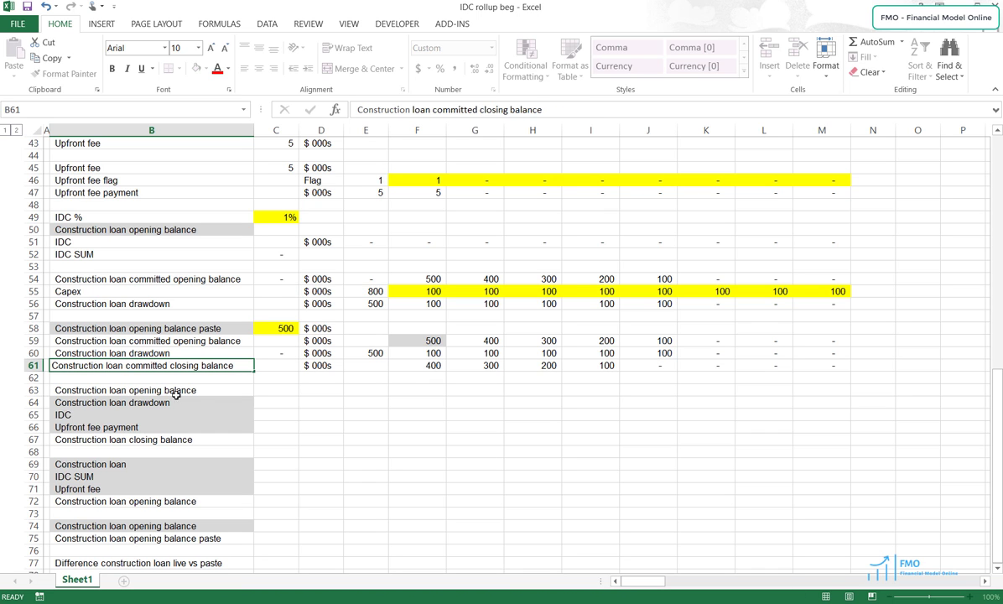
Step: Copy the entire construction loan drawdown row 60 onto row 64
left_click(277, 440)
scroll(287, 462, "down", 1)
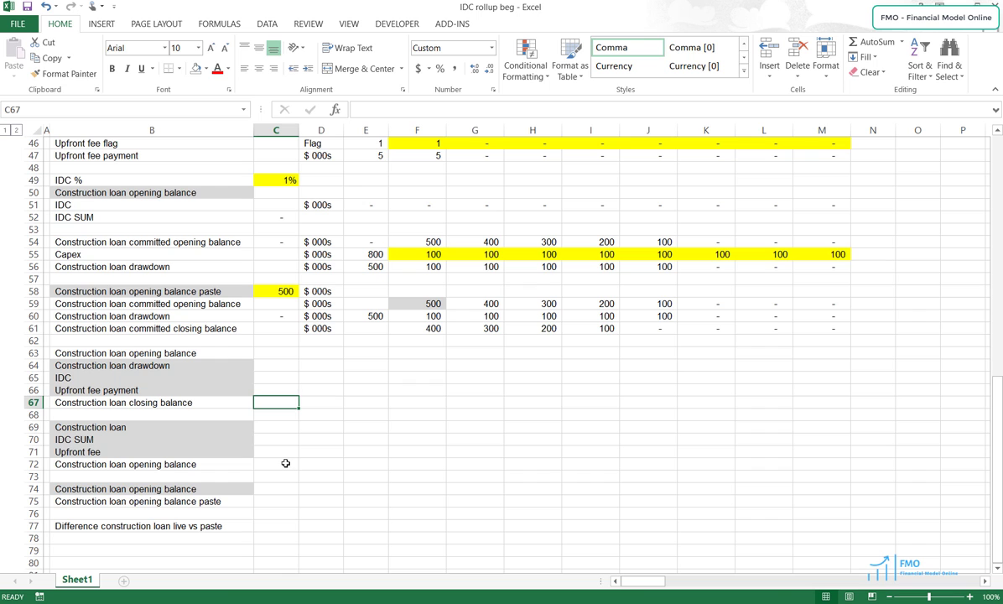
left_click(33, 315)
key("ctrl+c")
key("Down")
key("Down")
key("Down")
key("Down")
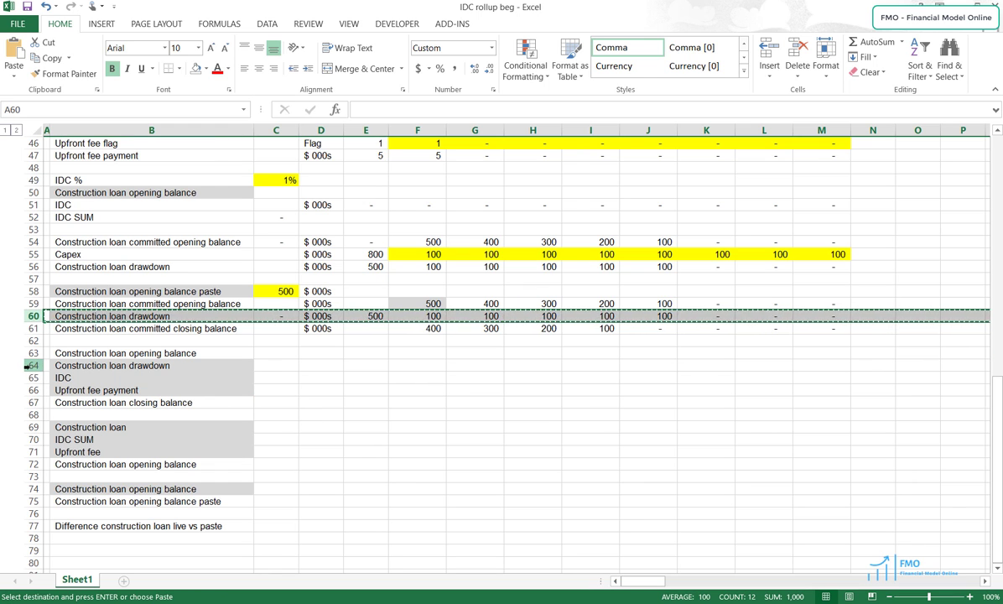
key("shift+space")
key("Return")
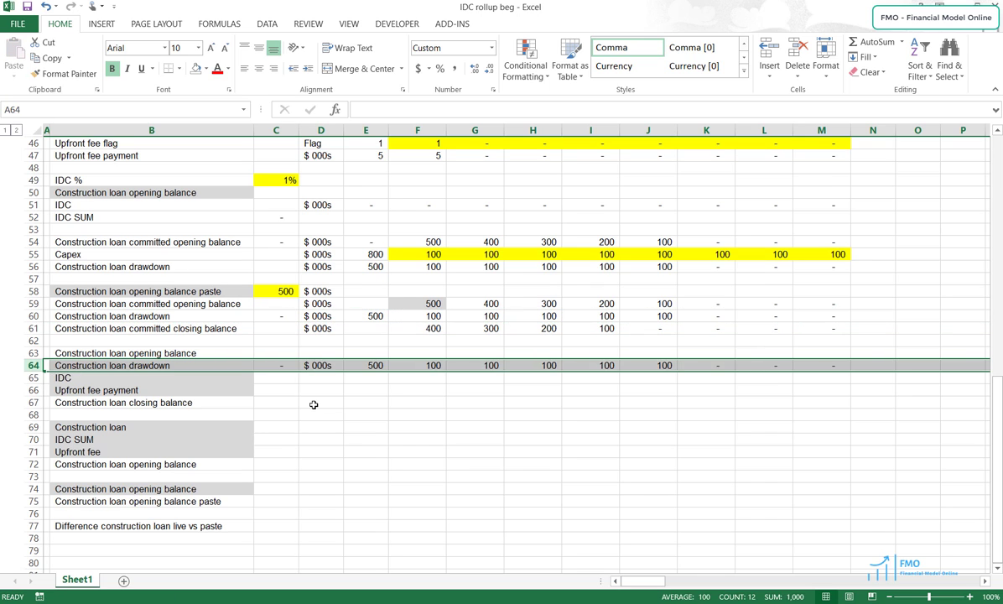
Step: Set the first period's construction loan opening balance in F63 to the prior closing balance with =E67
left_click(314, 404)
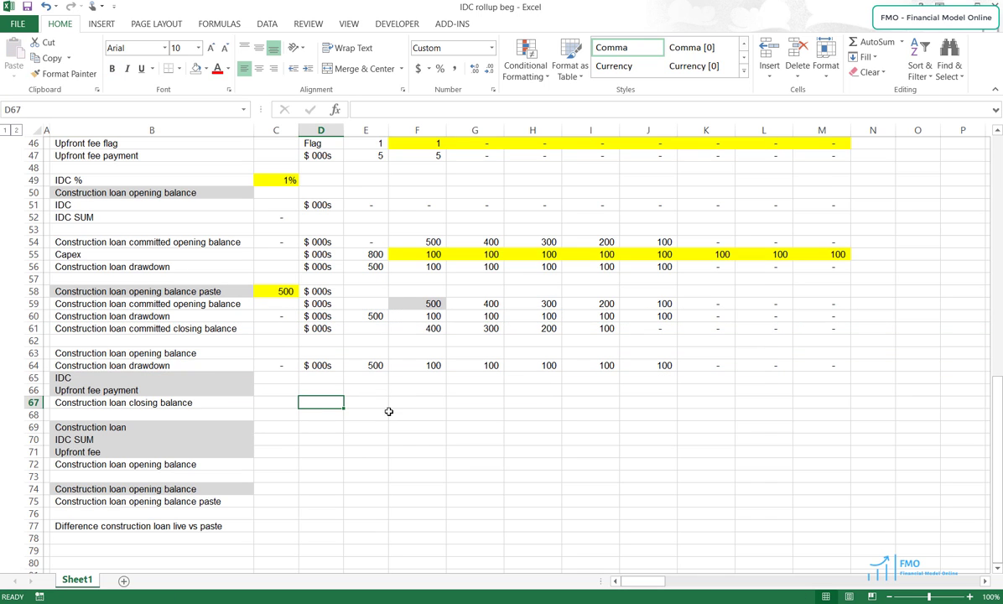
key("Up")
key("Up")
key("Up")
key("Up")
key("Right")
key("Right")
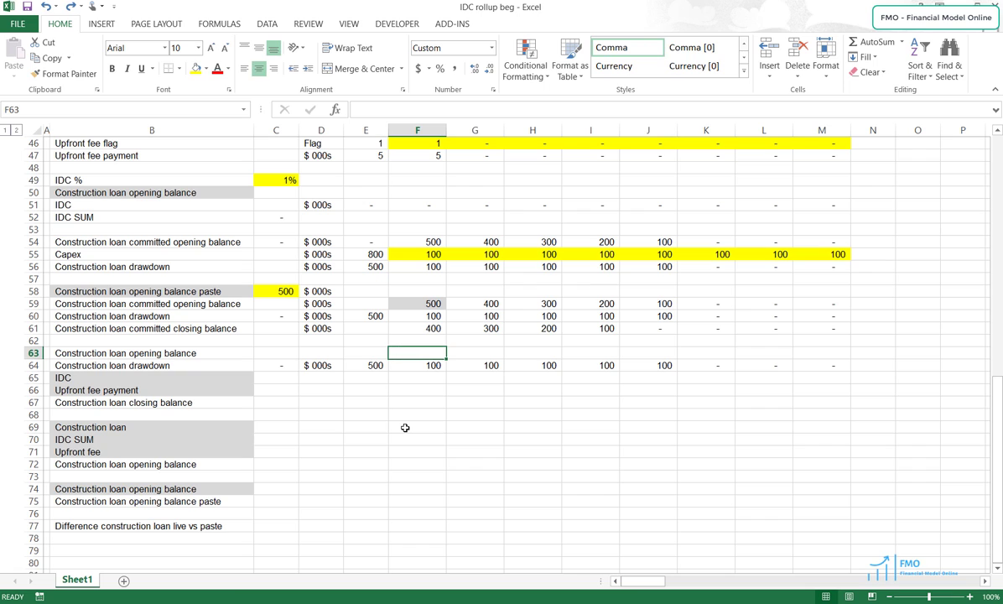
type("=")
key("Left")
key("Down")
key("Down")
key("Down")
key("Down")
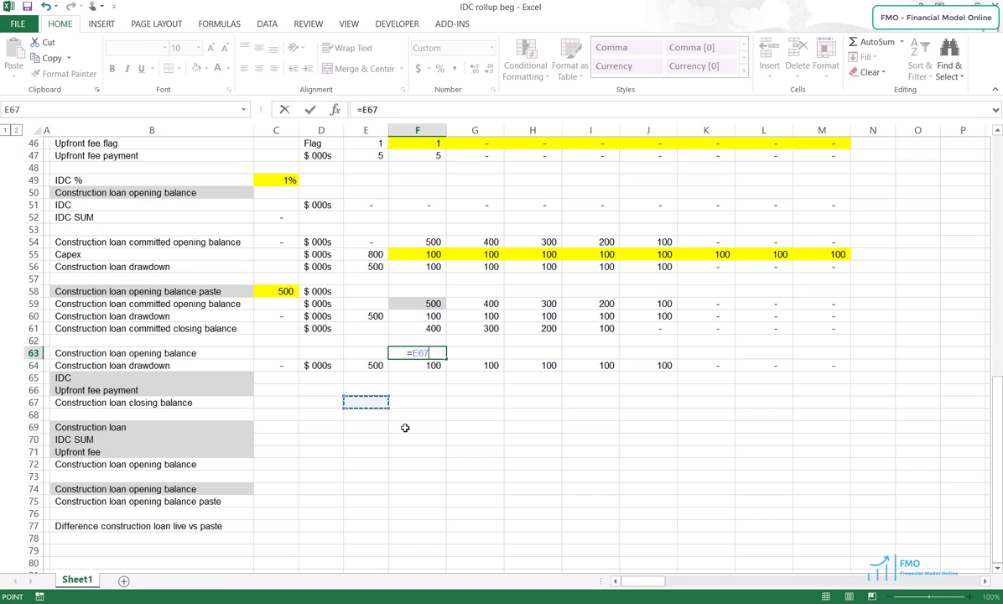
key("Return")
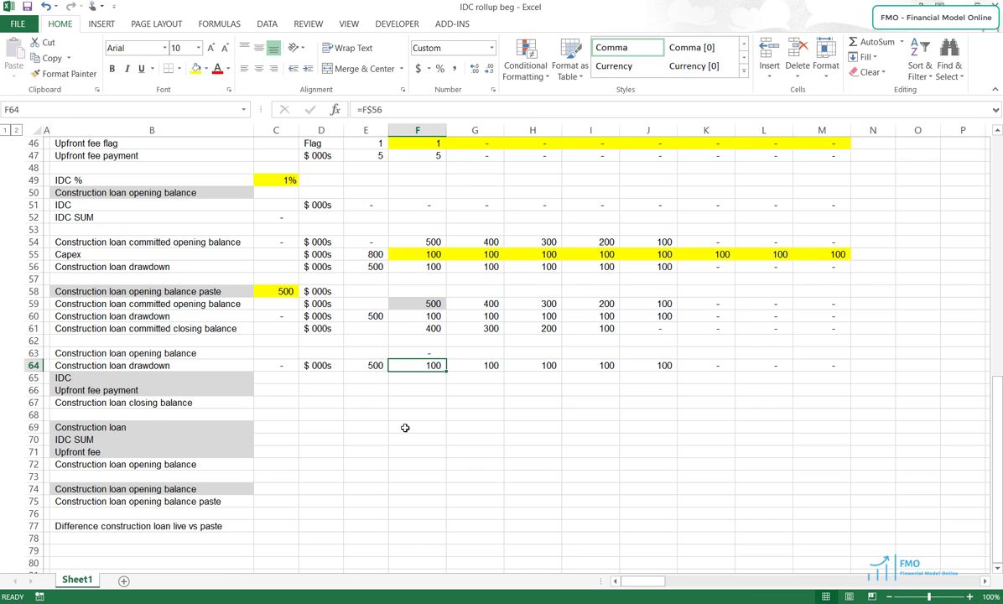
Step: Calculate the first period's construction loan closing balance in F67 with =F63+F64+F65+F66
key("Down")
key("Down")
key("Down")
type("=")
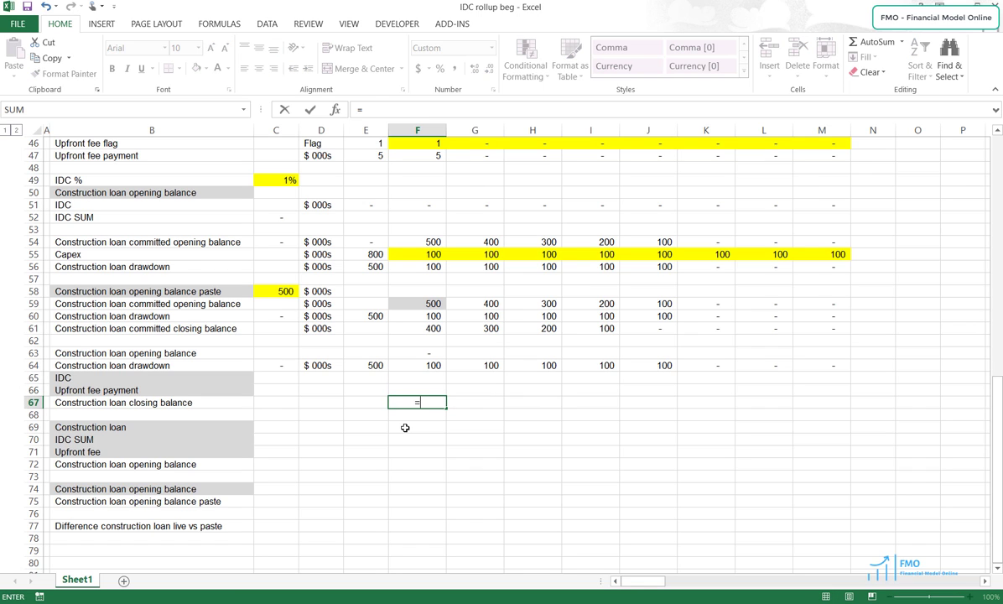
key("Up")
key("Up")
key("Up")
key("Up")
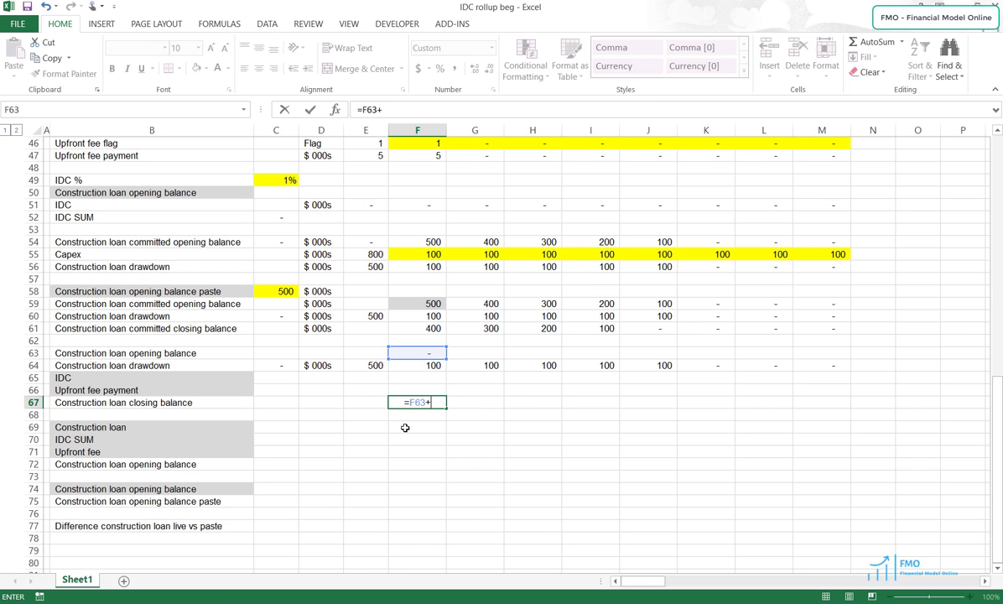
type("+")
key("Up")
key("Up")
key("Up")
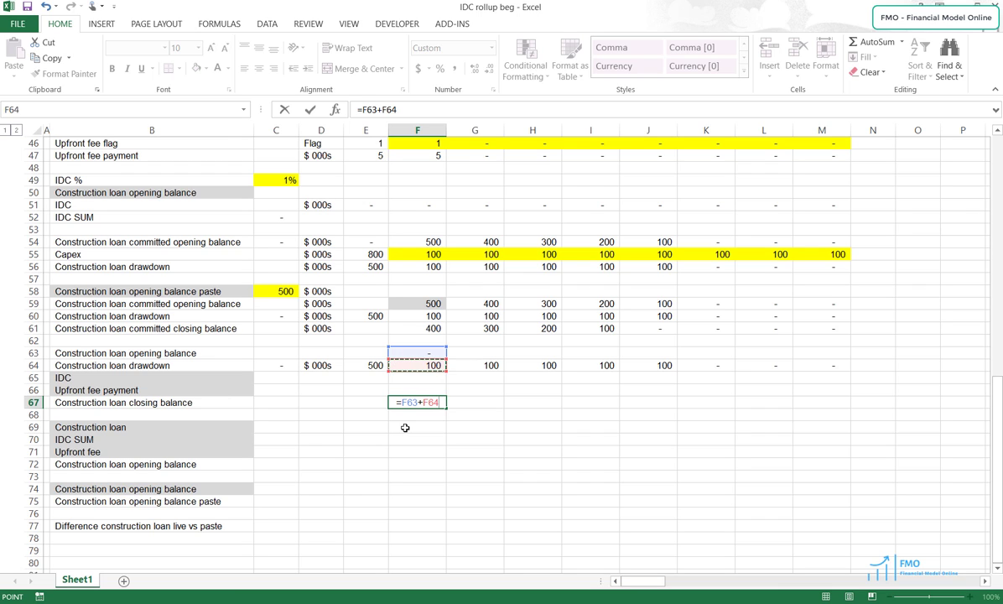
type("+")
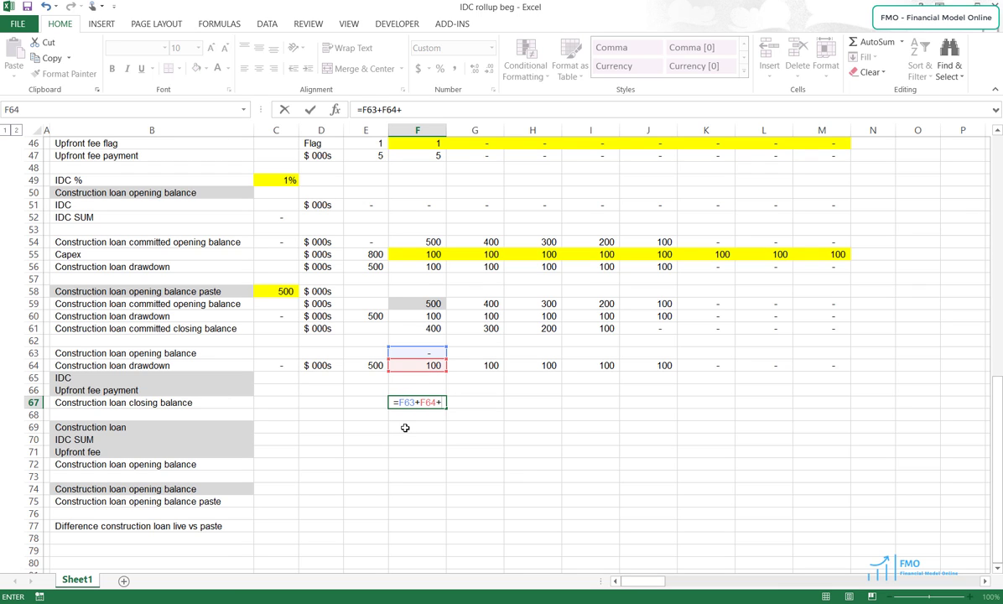
key("Up")
key("Up")
type("+")
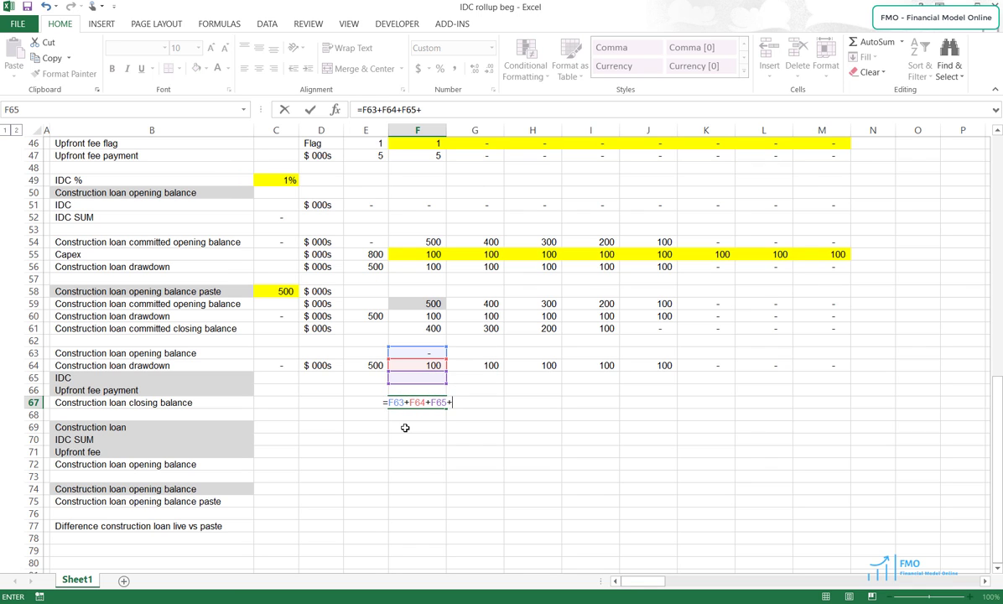
key("Up")
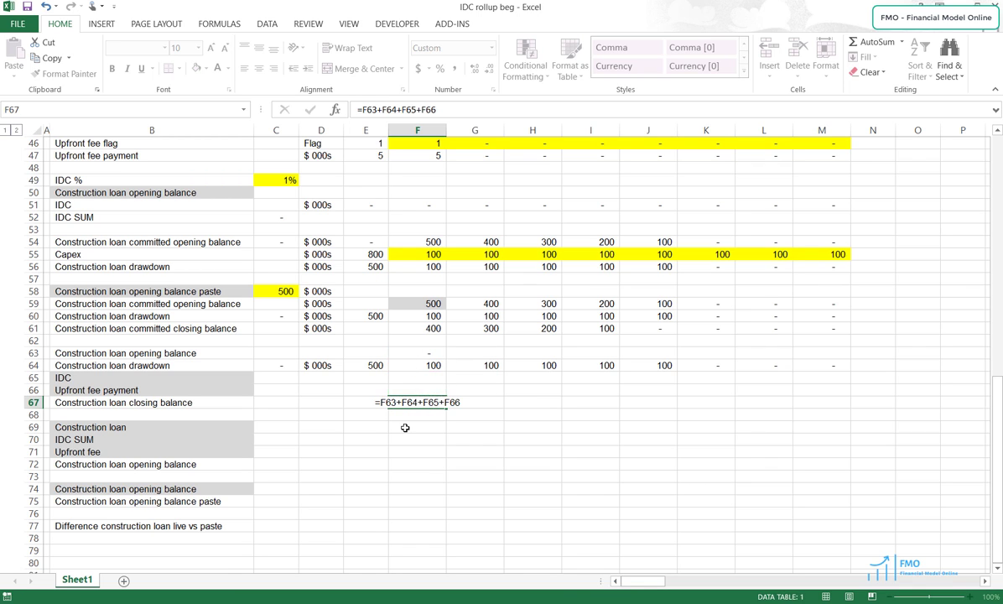
key("Return")
Step: Copy the first period's loan account block F63:F67 across the remaining construction periods to column M
key("Up")
key("Up")
key("Up")
key("Up")
key("Up")
key("shift+Down")
key("shift+Down")
key("shift+Down")
key("shift+Down")
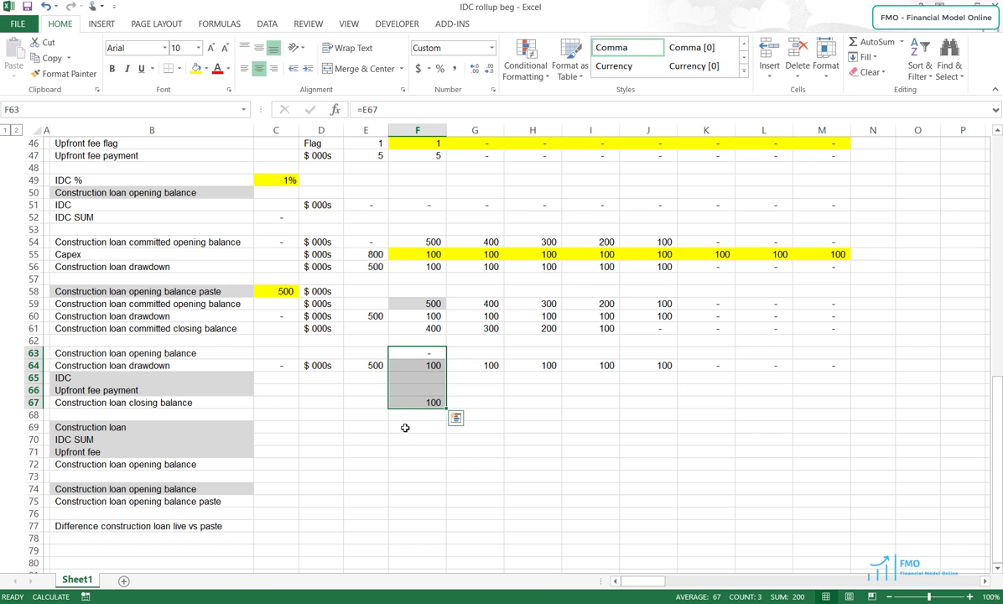
key("ctrl+c")
key("shift+Right")
key("shift+Right")
key("shift+Right")
key("shift+Right")
key("shift+Right")
key("shift+Right")
key("shift+Right")
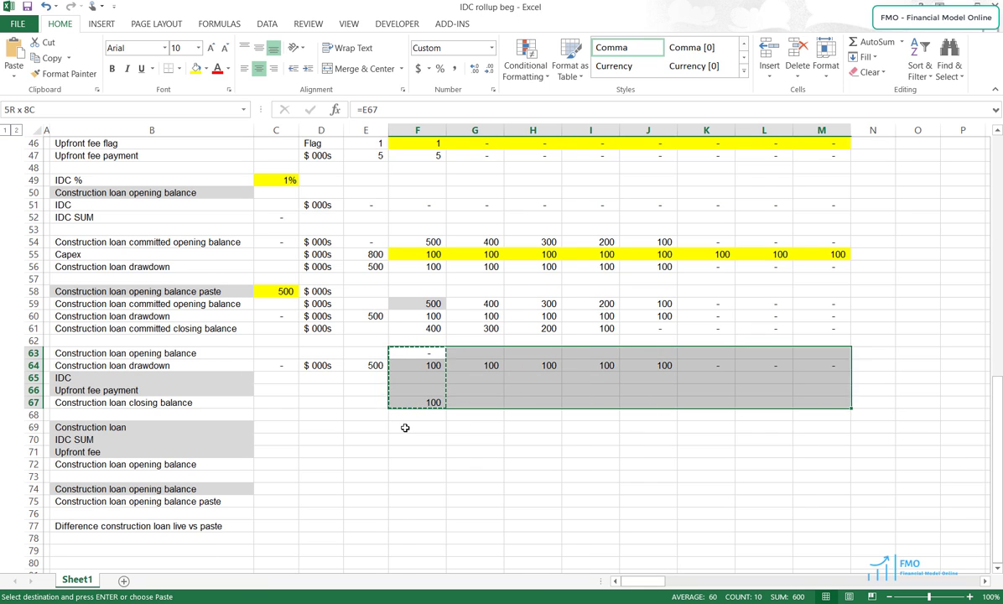
key("ctrl+v")
Step: Link the IDC label in B65 to the IDC calculation row above with =B$51
key("Down")
key("Left")
key("Left")
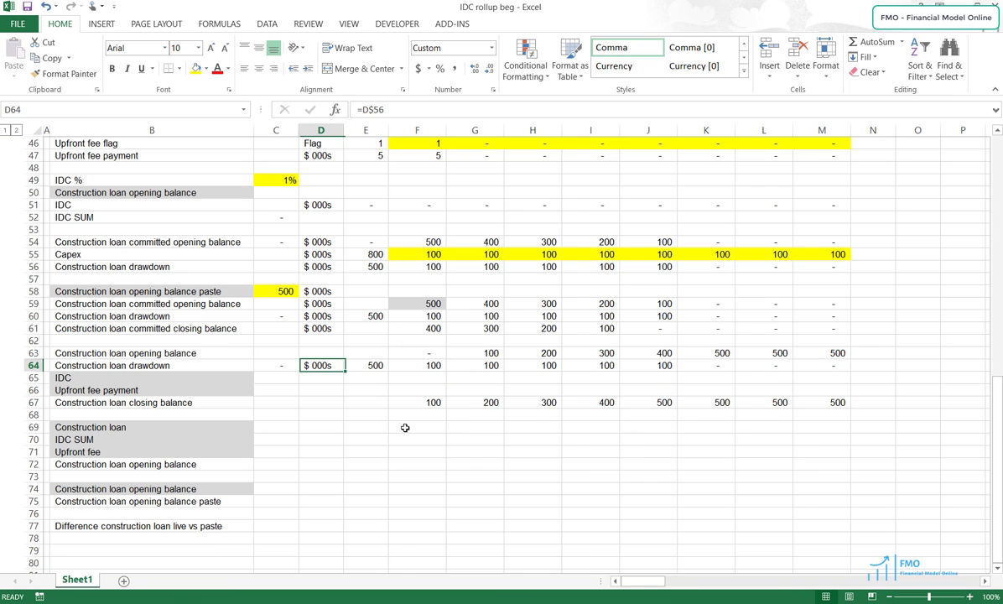
key("Left")
key("Left")
key("Down")
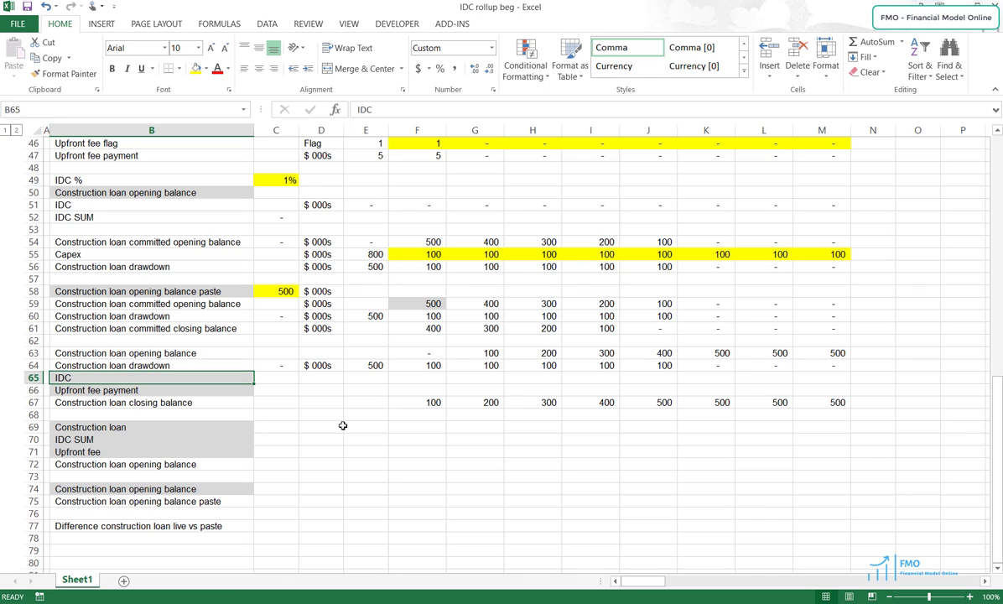
left_click(141, 205)
key("ctrl+c")
left_click(201, 377)
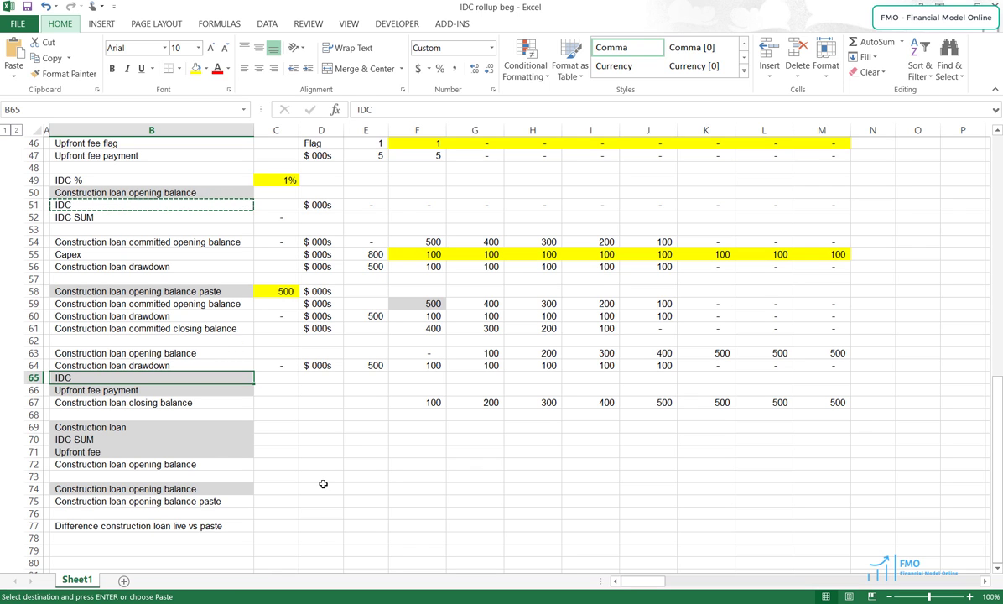
key("Return")
key("ctrl+v")
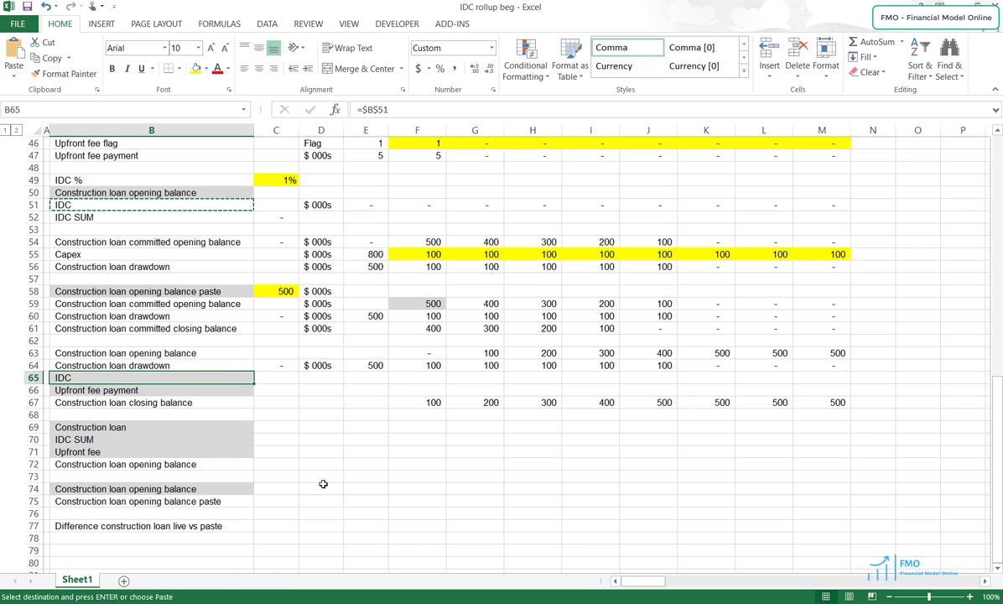
key("F2")
key("ctrl+Return")
Step: Copy the IDC link in B65 across row 65 to column M
key("ctrl+c")
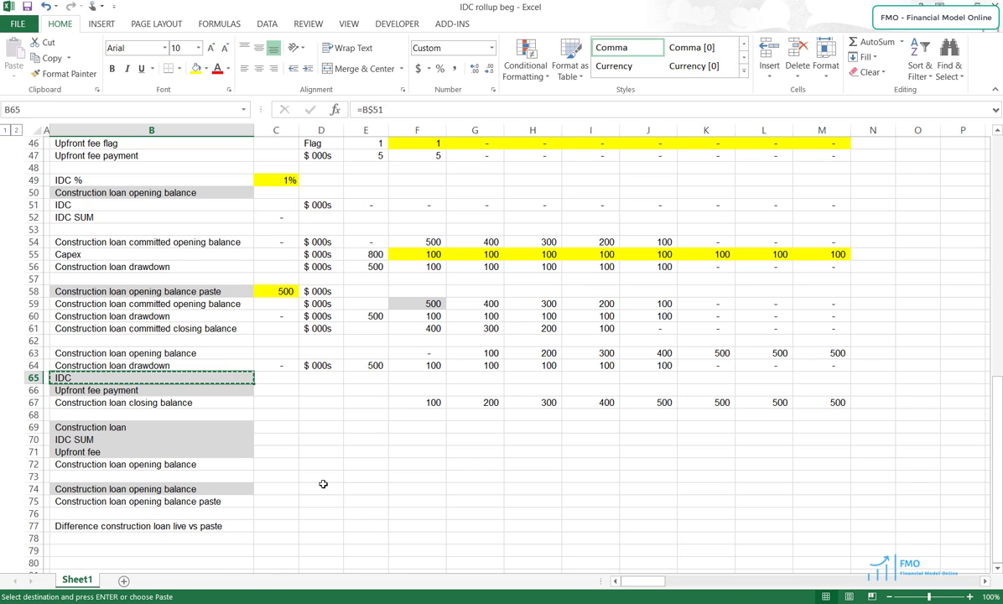
key("shift+Right")
key("shift+Right")
key("shift+Right")
key("shift+Right")
key("shift+Right")
key("shift+Right")
key("shift+Right")
key("shift+Right")
key("shift+Right")
key("shift+Right")
key("shift+Right")
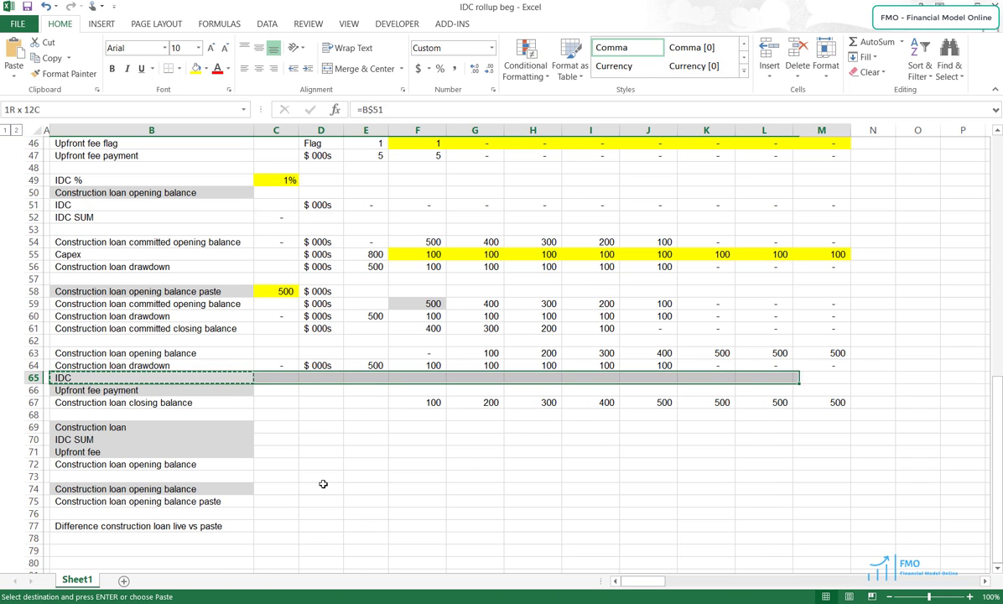
key("Return")
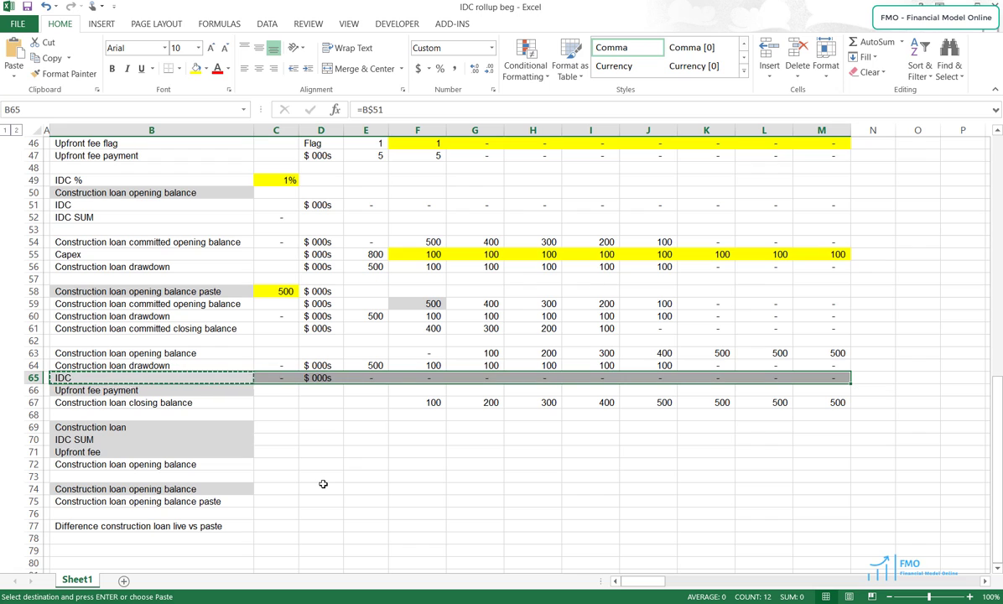
Step: Remove the grey fill from the entire IDC row 65
key("shift+space")
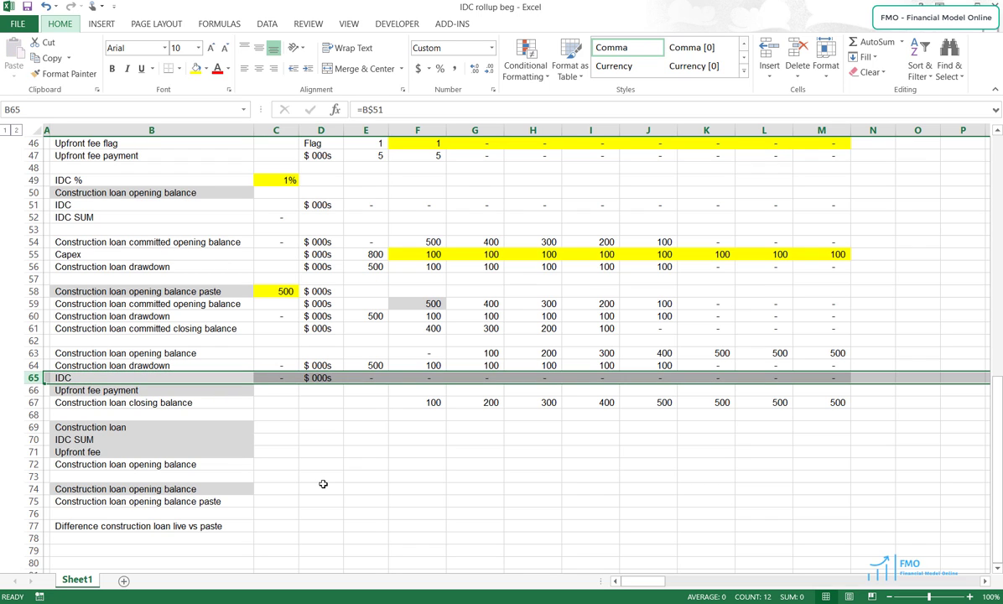
key("alt+h")
key("h")
key("n")
Step: Link the upfront fee payment label in B66 to the upfront fee payment row above with =B$47
key("Down")
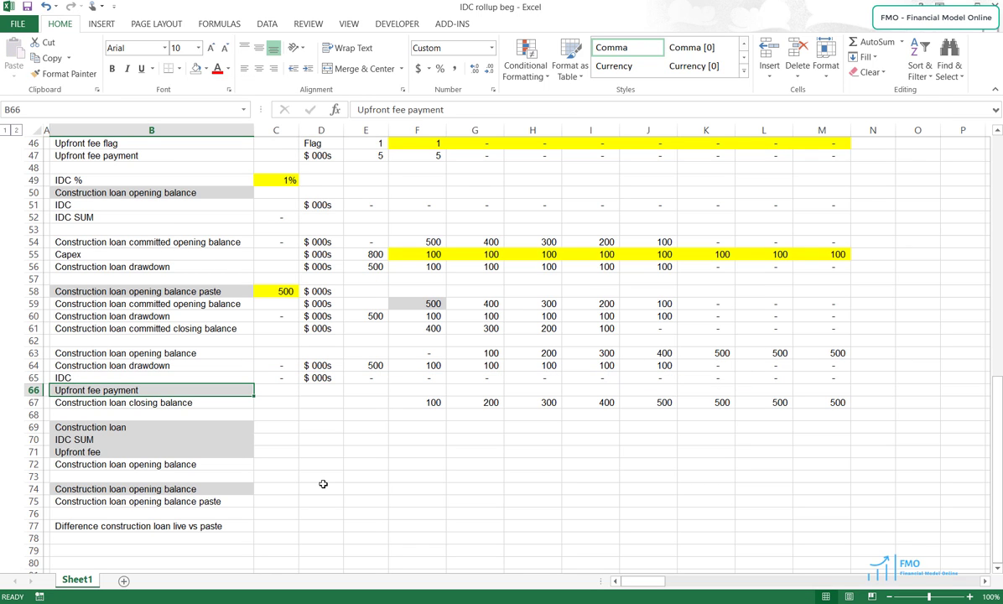
key("Up")
key("Up")
key("Up")
key("Up")
key("Up")
key("Up")
key("Up")
key("Up")
key("Up")
key("Up")
key("Up")
key("Up")
key("Up")
key("Up")
key("Up")
key("Up")
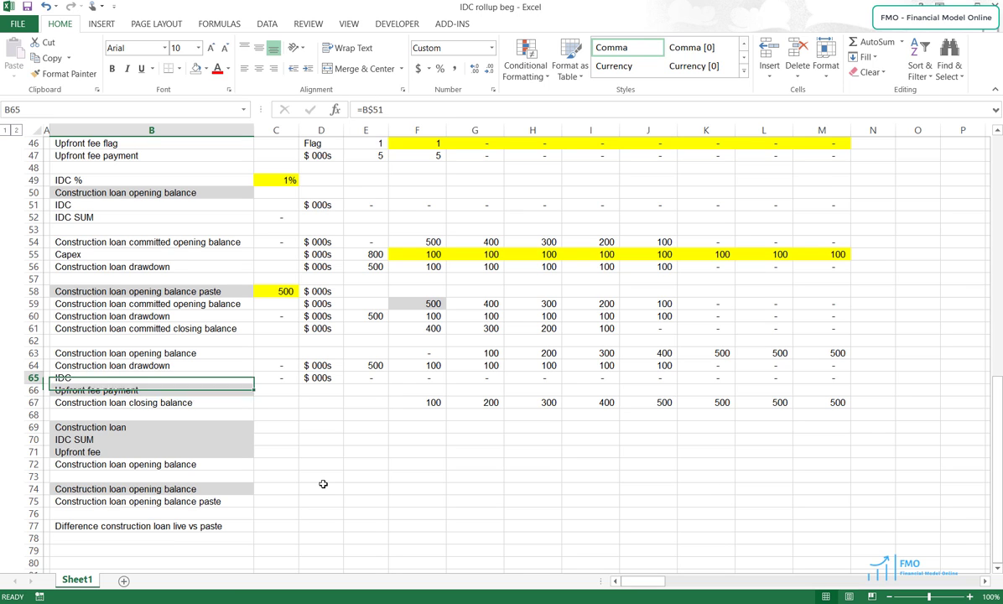
key("Up")
key("Up")
key("Up")
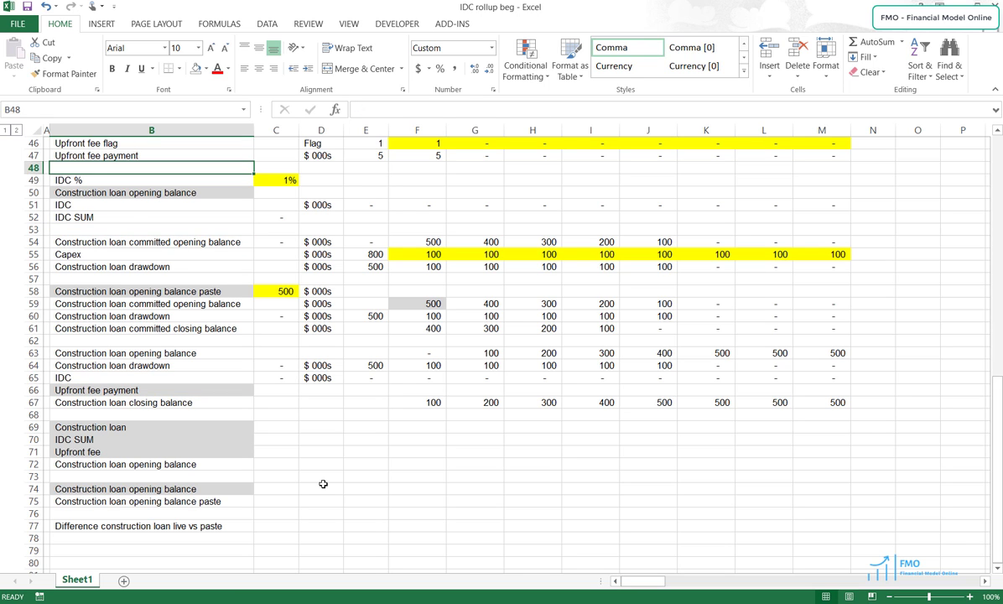
key("ctrl+c")
key("Down")
key("Down")
key("Down")
key("Down")
key("Down")
key("Down")
key("Down")
key("Down")
key("Down")
key("Down")
key("Down")
key("Down")
key("Down")
key("Down")
key("Down")
key("Down")
key("Down")
key("Down")
key("Down")
key("Down")
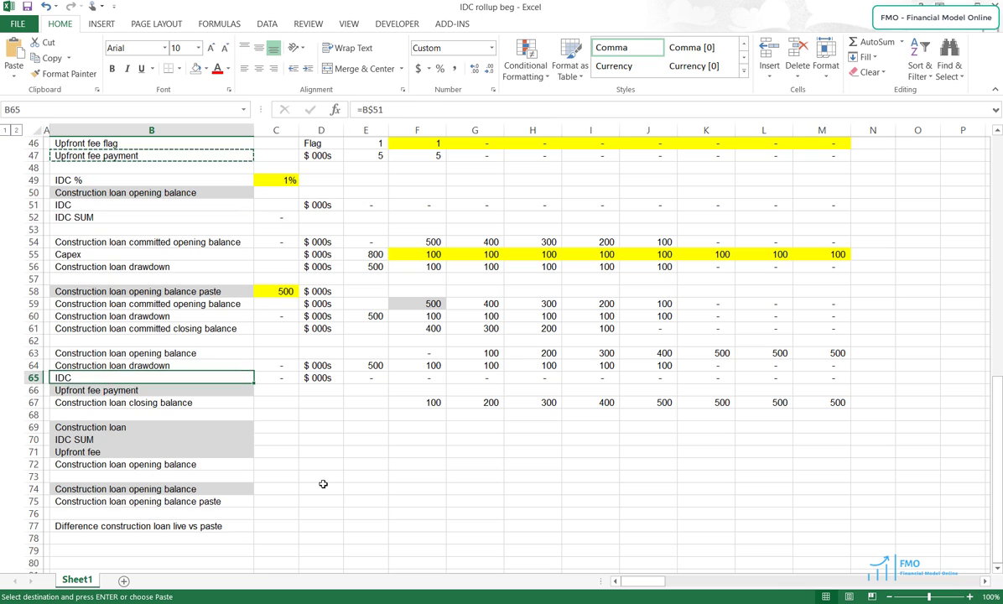
key("Up")
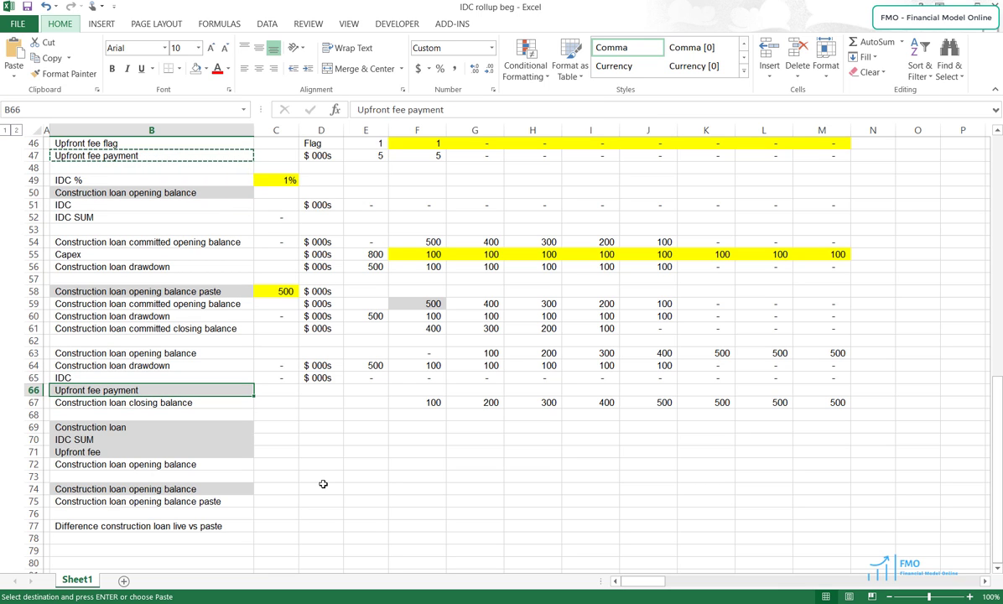
key("Return")
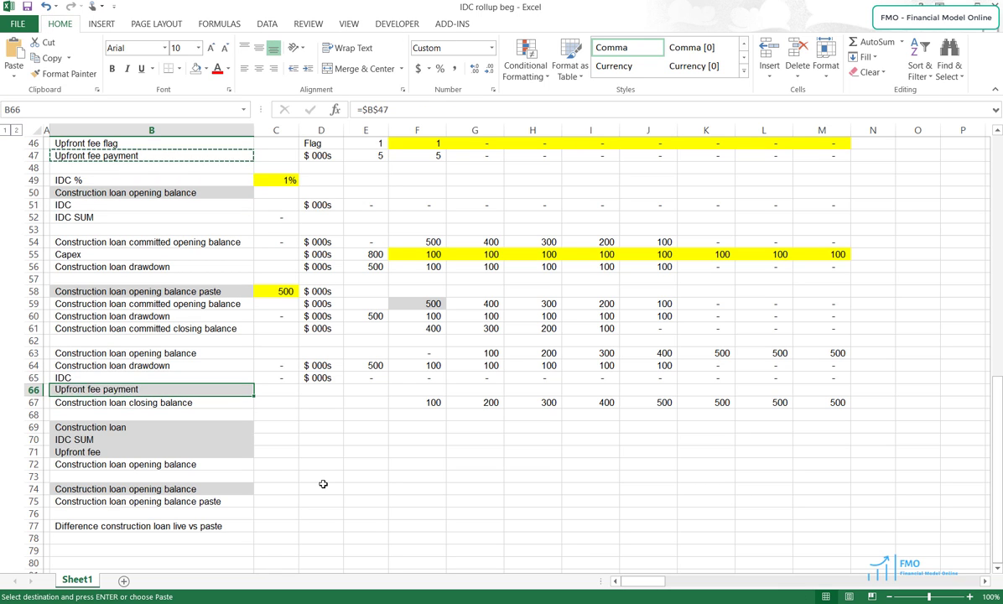
key("ctrl+v")
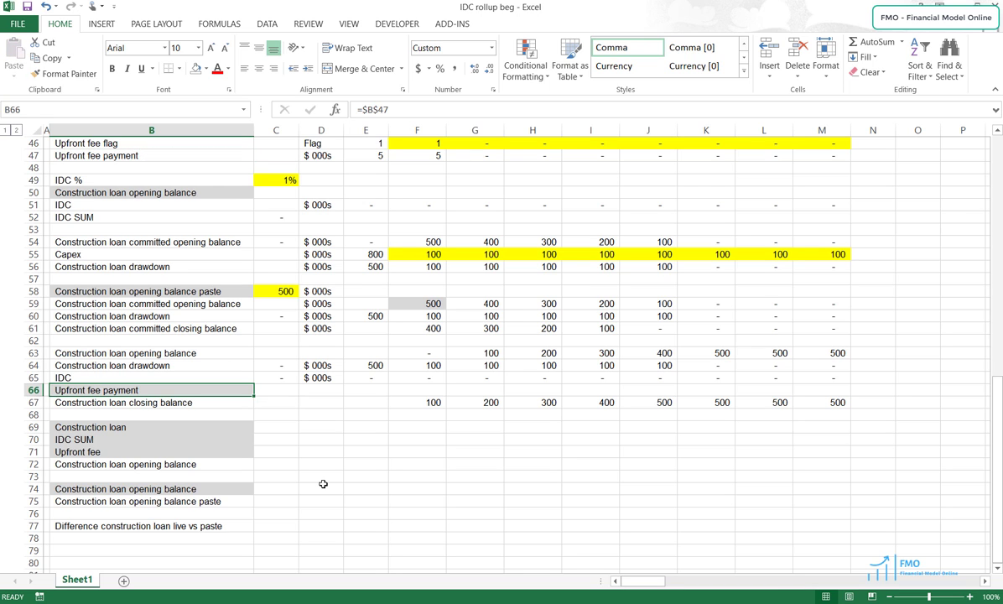
key("F2")
key("F4")
key("ctrl+Return")
Step: Copy the upfront fee payment link in B66 across row 66 to column M
key("ctrl+c")
key("shift+Right")
key("shift+Right")
key("shift+Right")
key("shift+Right")
key("shift+Right")
key("shift+Right")
key("shift+Right")
key("shift+Right")
key("shift+Right")
key("shift+Right")
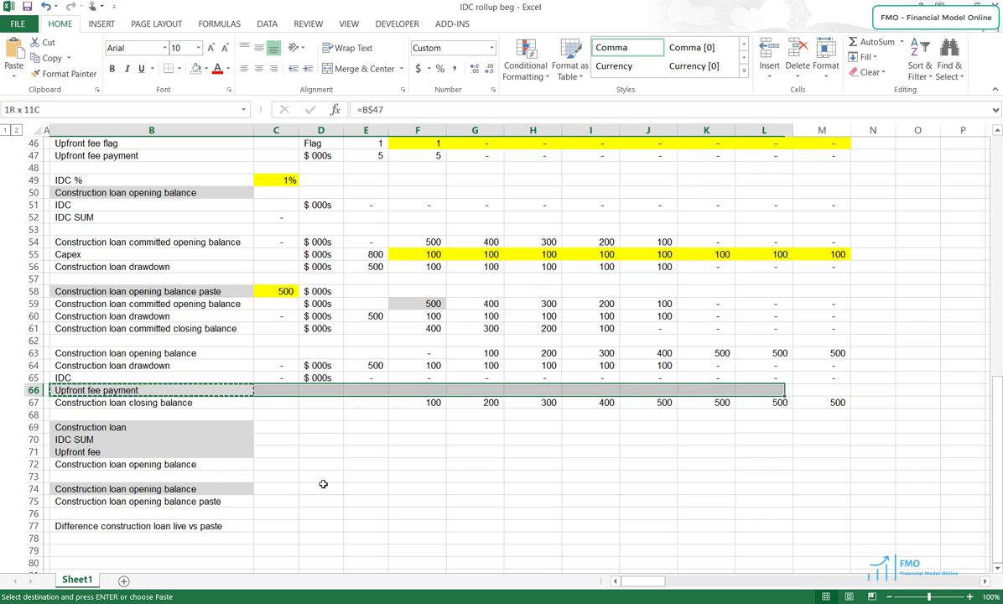
key("ctrl+v")
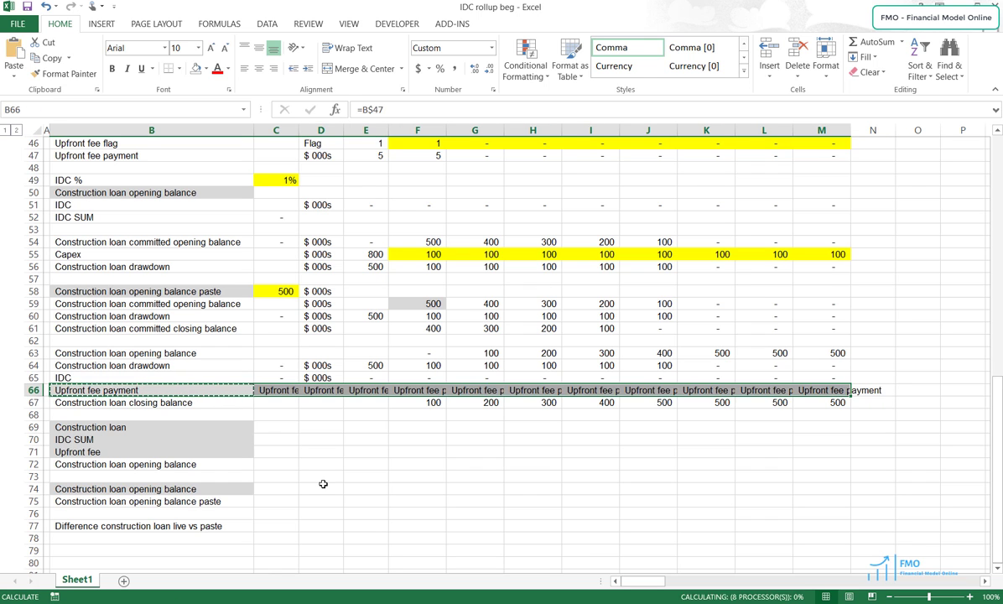
Step: Remove the grey fill from the upfront fee payment range B66:M66
key("alt+h")
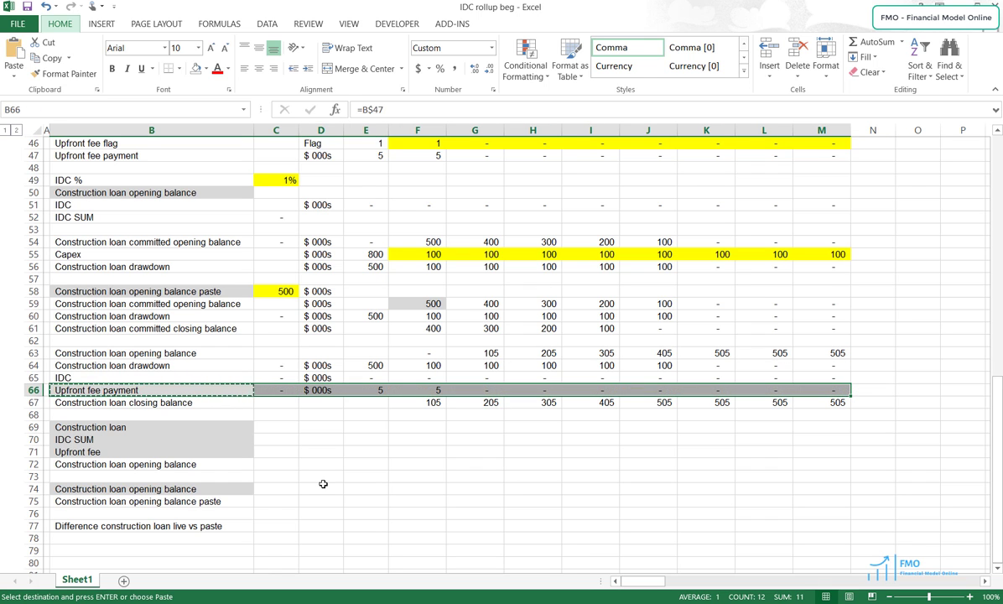
key("h")
key("Up")
key("Escape")
key("Escape")
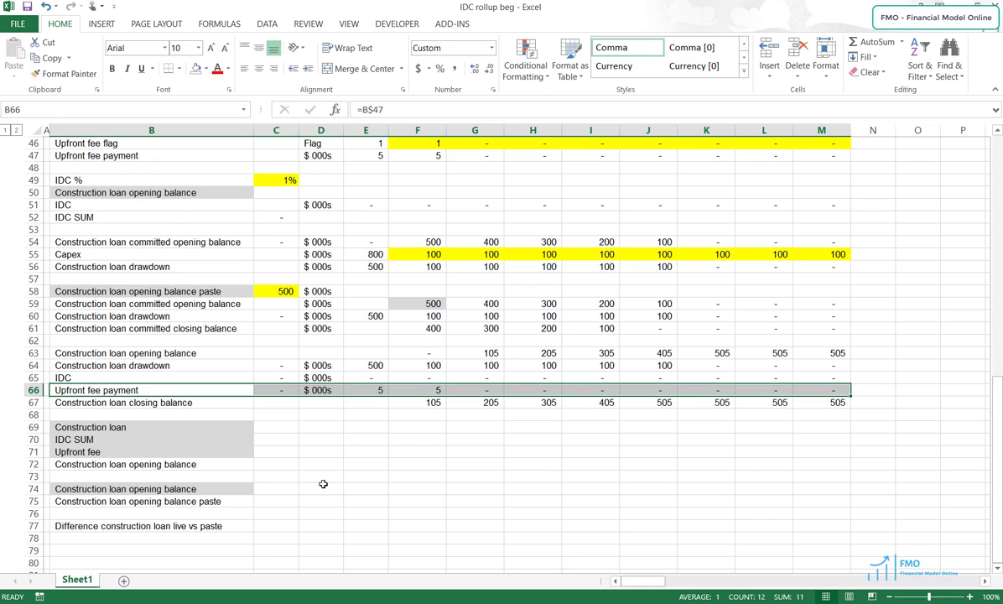
Step: Enter the unit "$ 000s" in D67 for the construction loan closing balance
key("Down")
key("Right")
key("Right")
type("$")
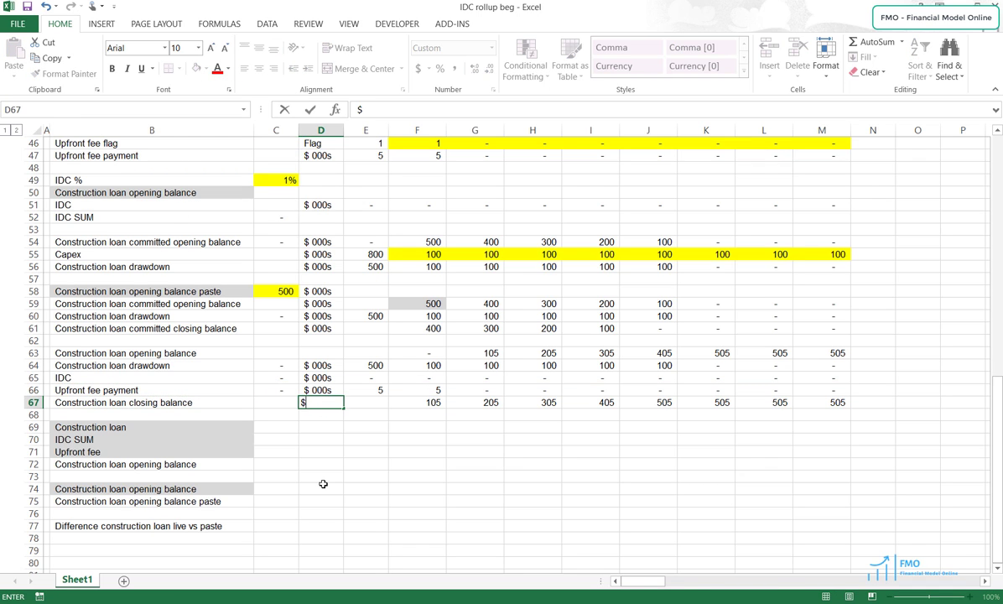
type(" 000s")
key("Return")
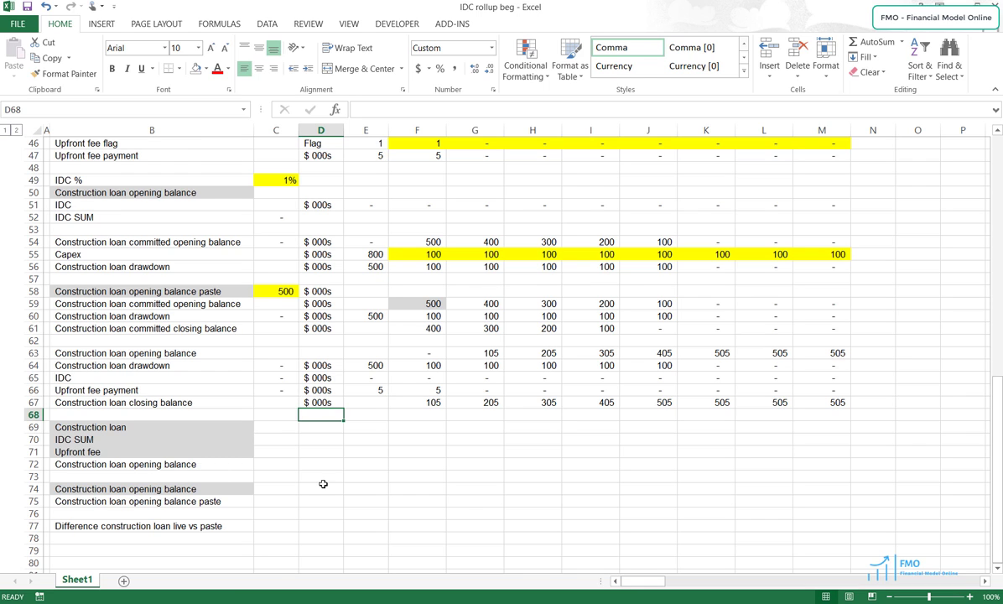
Step: Link the construction loan opening balance label in B50 to the loan account's opening balance row with =B$63
key("Up")
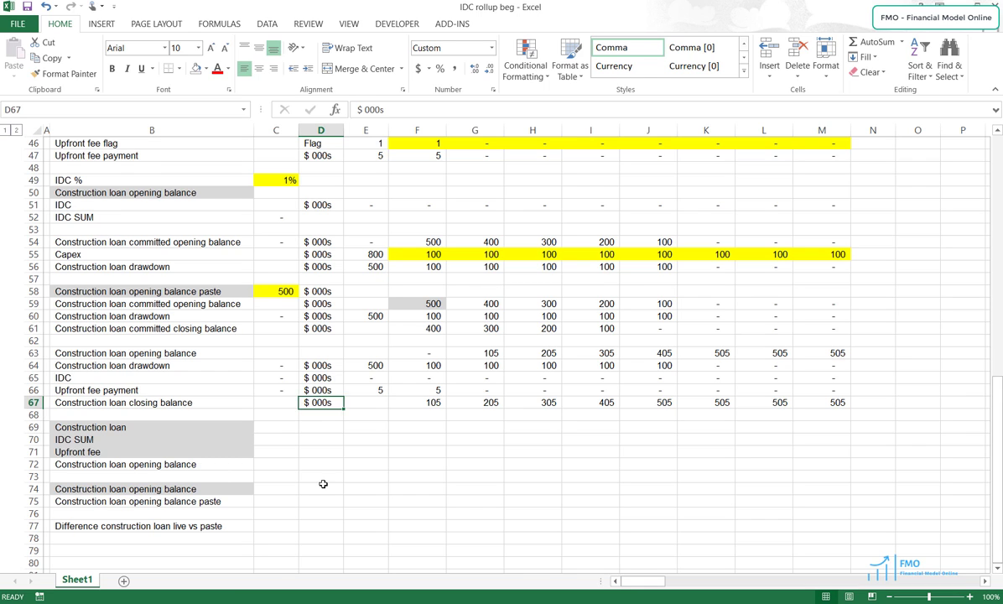
key("Left")
key("Left")
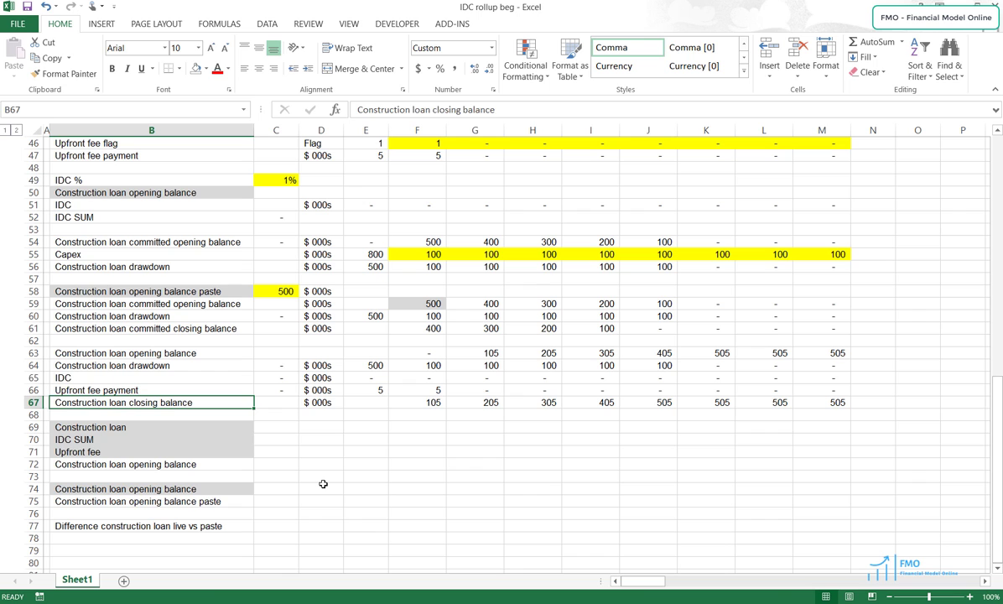
key("Up")
key("Up")
key("Up")
key("Up")
key("ctrl+c")
key("Up")
key("Up")
key("Up")
key("Up")
key("Up")
key("Up")
key("Up")
key("Up")
key("Up")
key("Up")
key("Up")
key("Up")
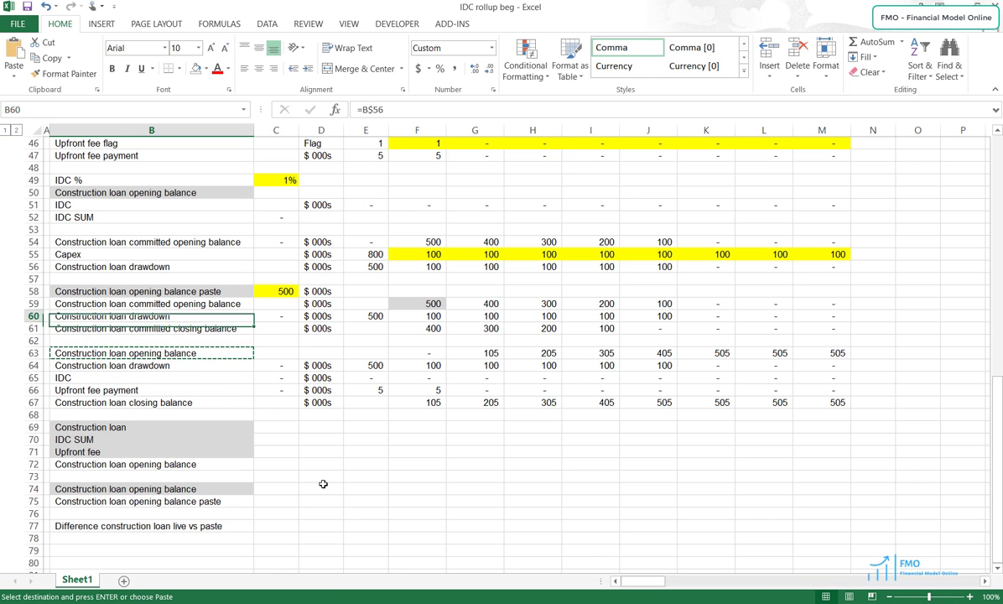
key("Up")
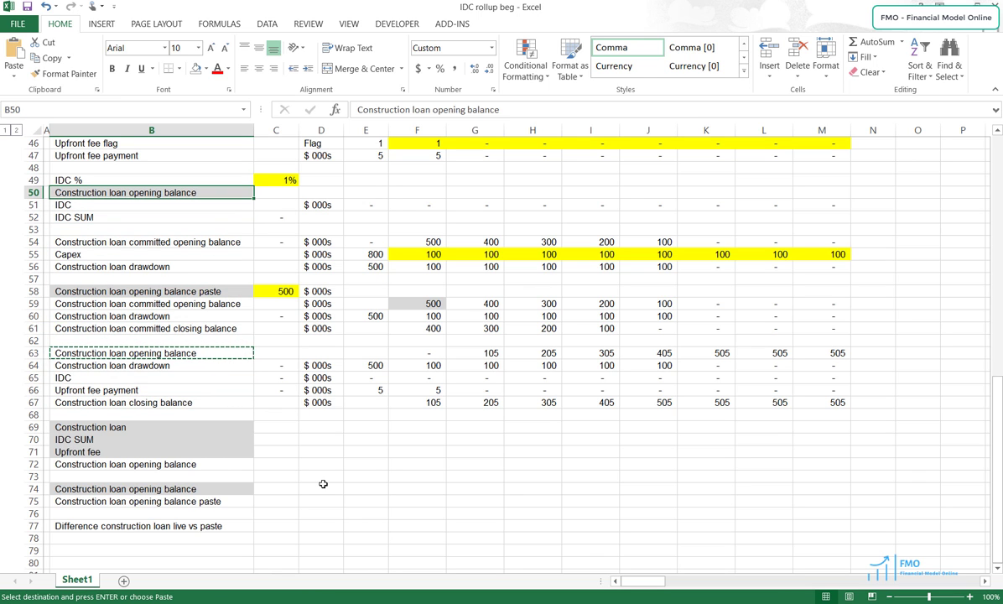
key("Return")
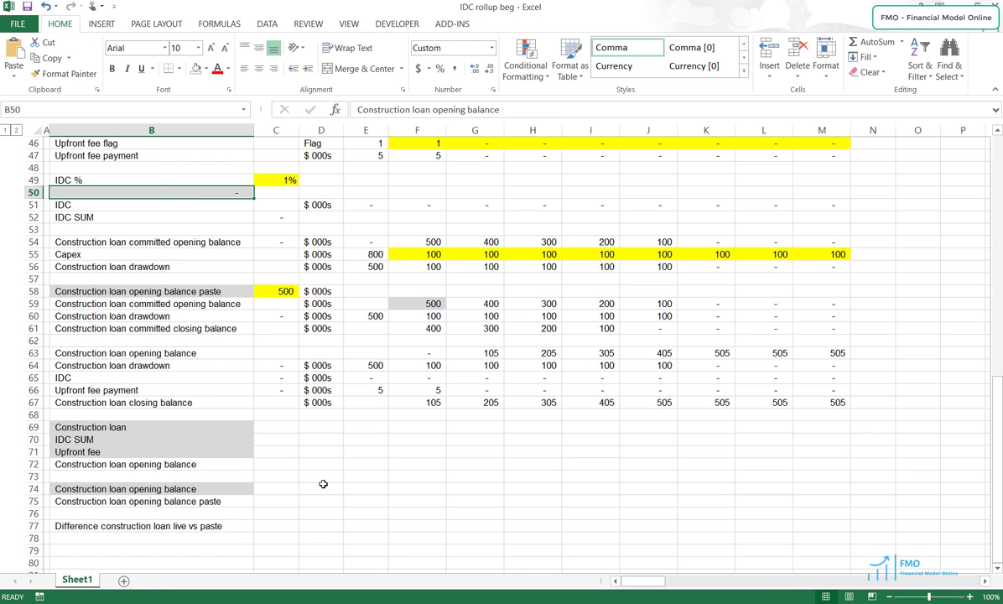
key("alt+h")
key("v")
key("n")
key("F2")
key("F4")
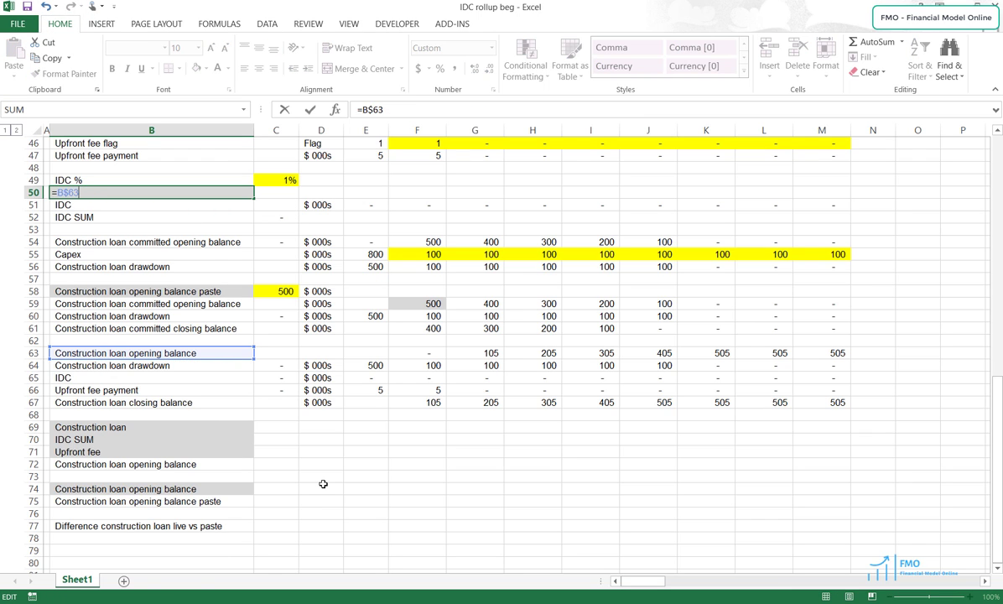
key("ctrl+Return")
Step: Copy the opening balance link in B50 across row 50 to column M
key("shift+Right")
key("ctrl+c")
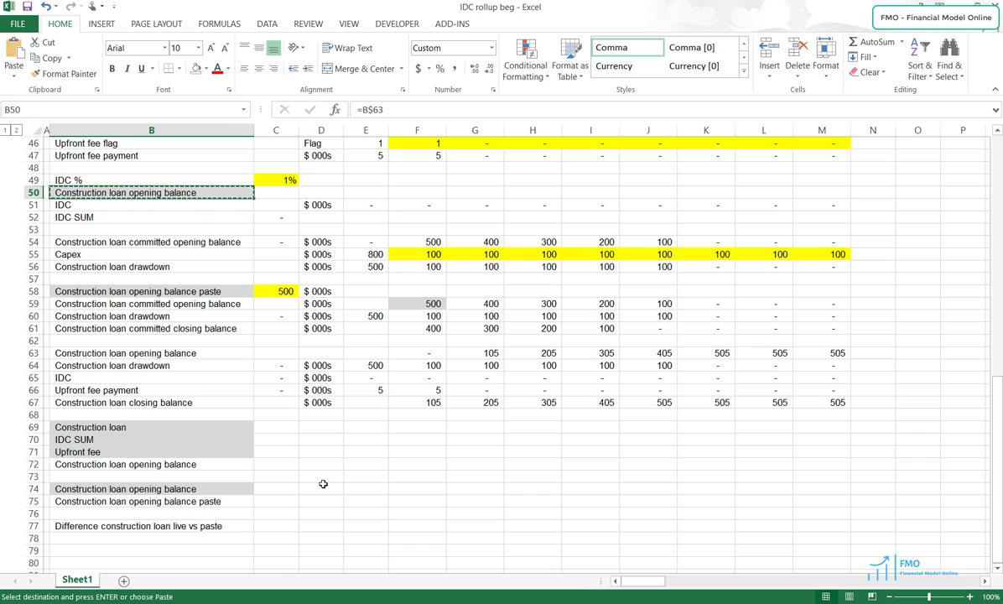
key("shift+Right")
key("shift+Right")
key("shift+Right")
key("shift+Right")
key("shift+Right")
key("shift+Right")
key("shift+Right")
key("shift+Right")
key("shift+Right")
key("shift+Right")
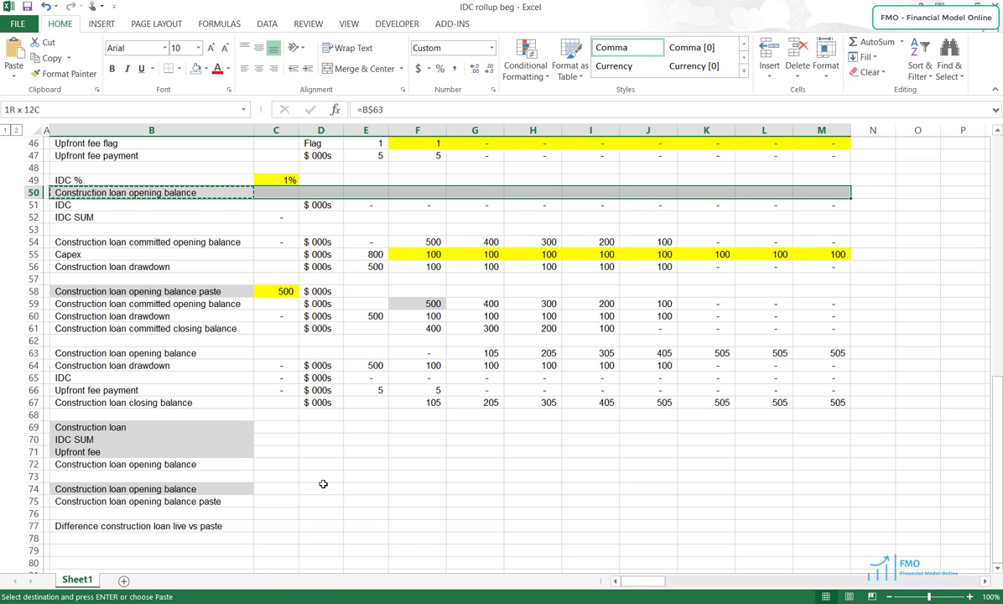
key("ctrl+v")
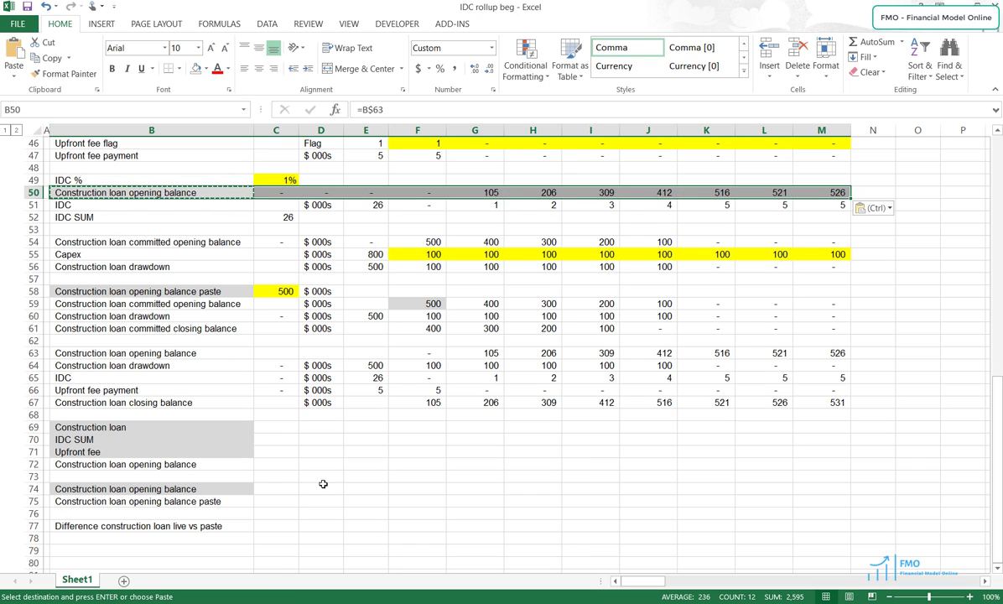
Step: Remove the grey fill from the construction loan opening balance range B50:M50
key("alt+h")
key("h")
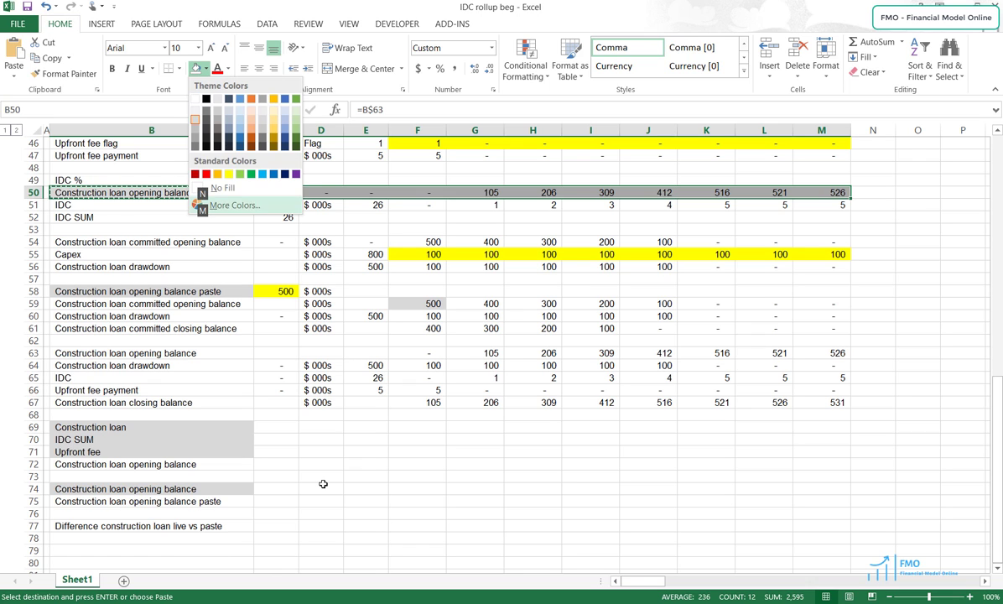
key("Return")
Step: Examine the loan account rows and the grey Construction loan, IDC SUM and Upfront fee labels in B69:B71
key("Down")
key("Down")
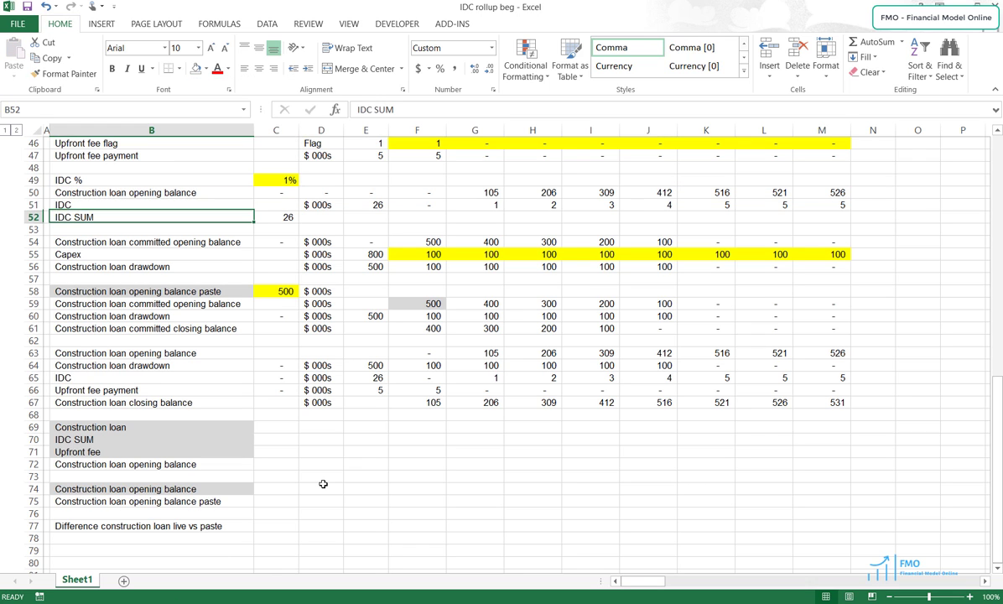
key("Down")
key("Down")
key("Down")
key("Down")
key("Down")
key("Down")
key("Down")
key("Down")
key("Down")
key("Down")
key("Down")
key("Down")
key("Right")
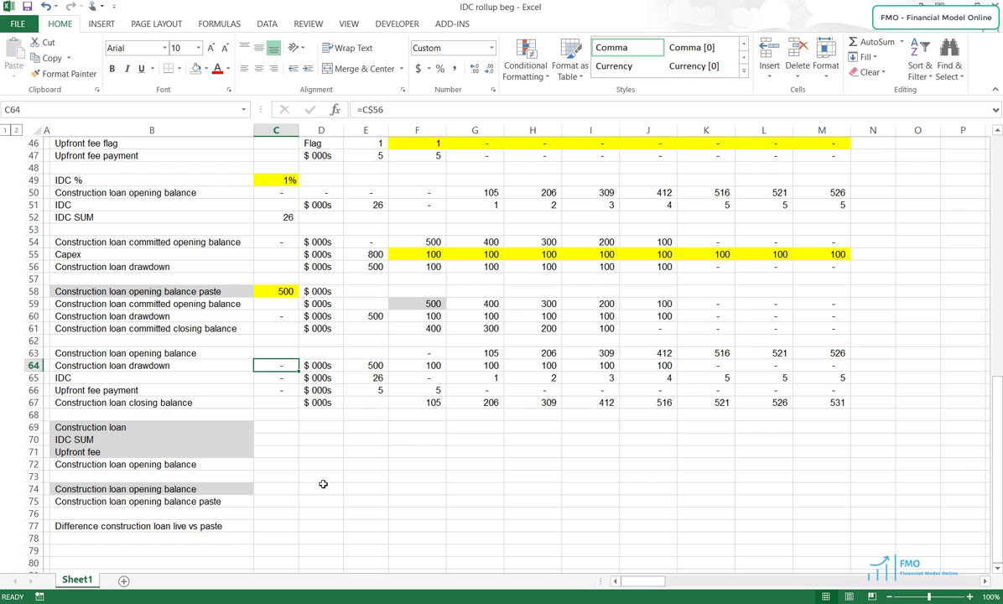
key("Down")
key("Down")
key("Down")
key("Down")
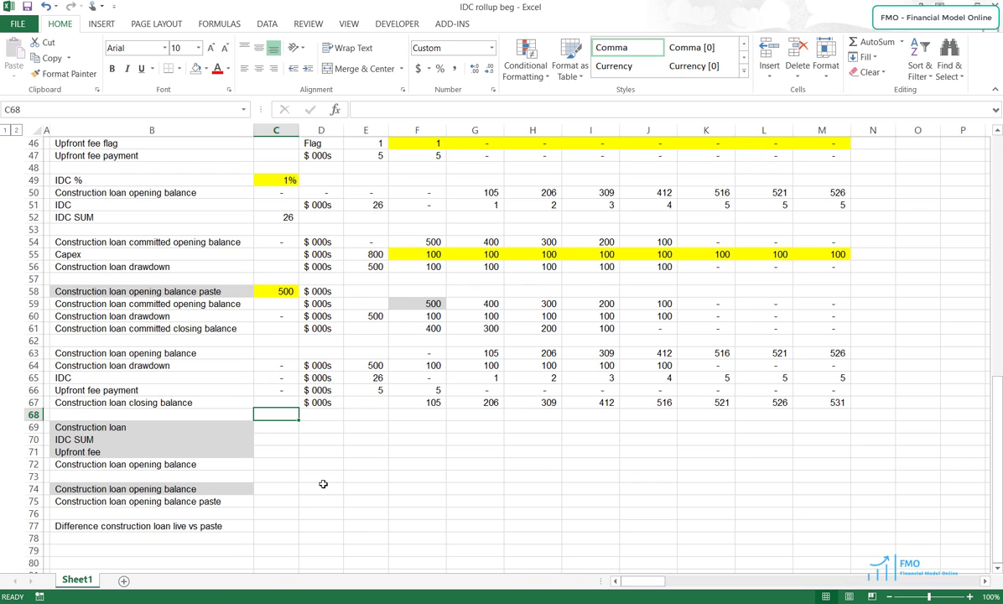
key("Left")
key("Down")
key("Down")
key("Down")
key("Down")
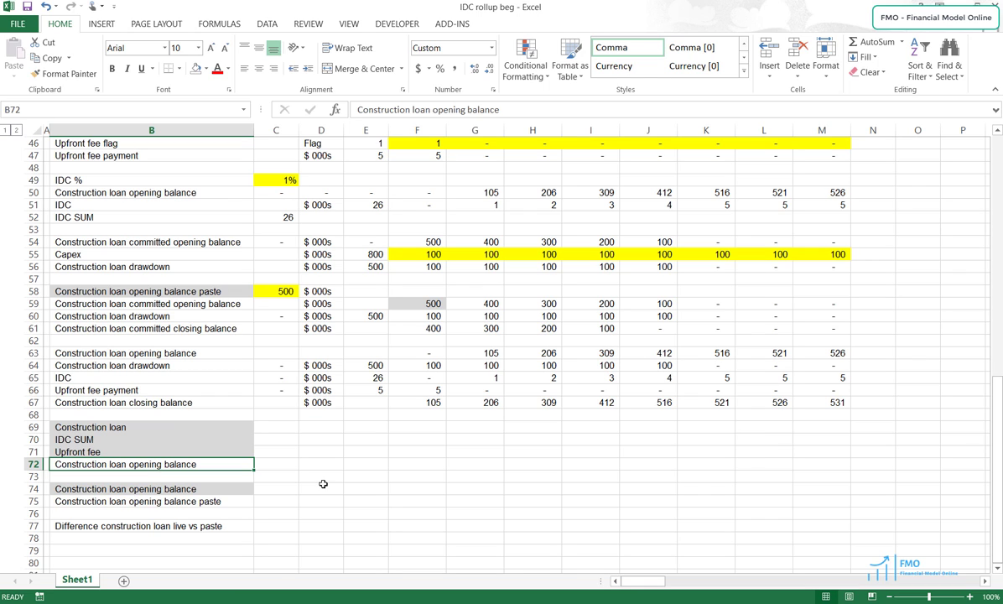
key("Up")
key("Up")
key("Up")
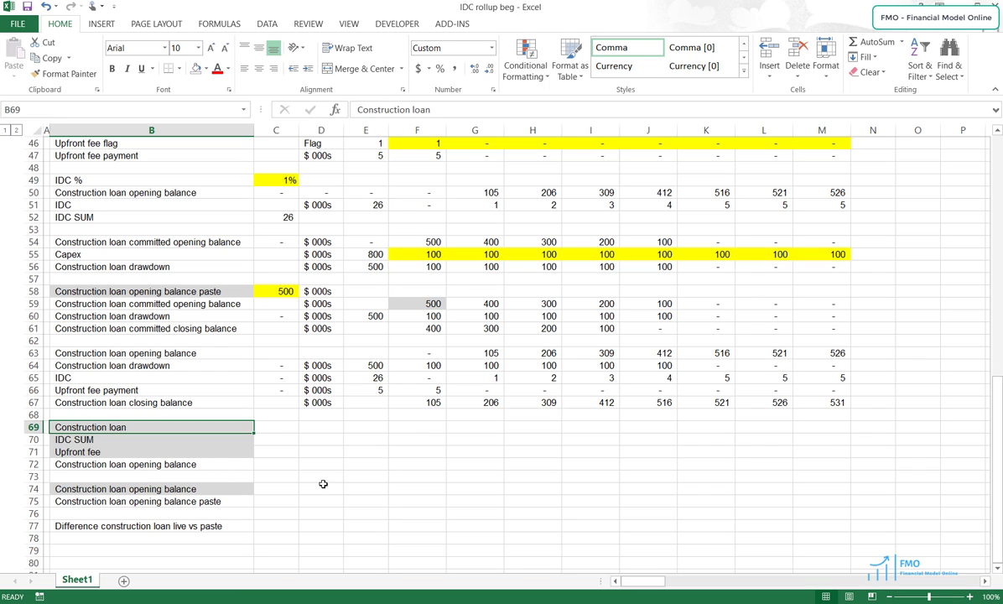
key("Down")
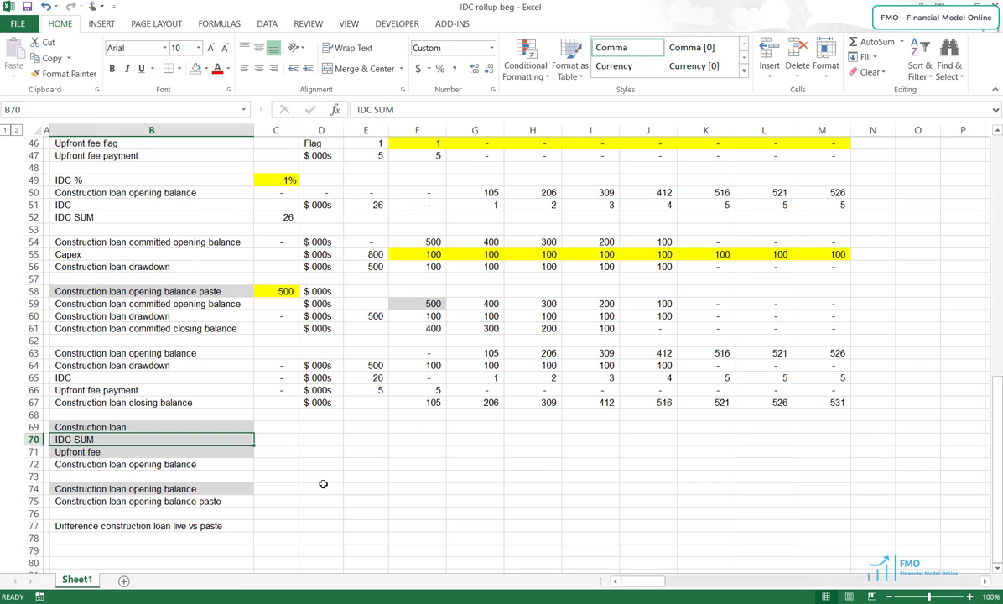
key("shift+Down")
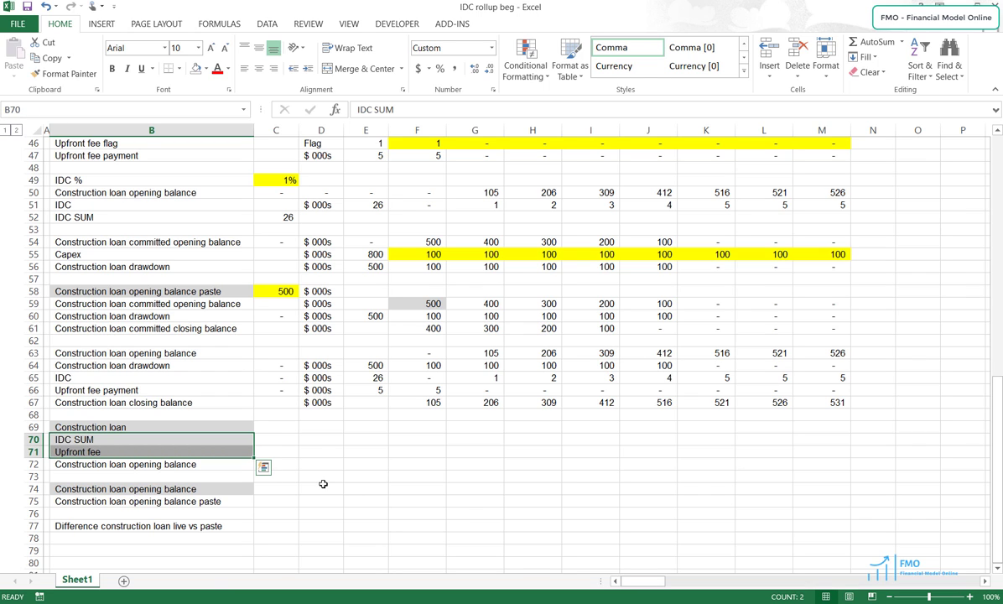
key("F4")
key("Up")
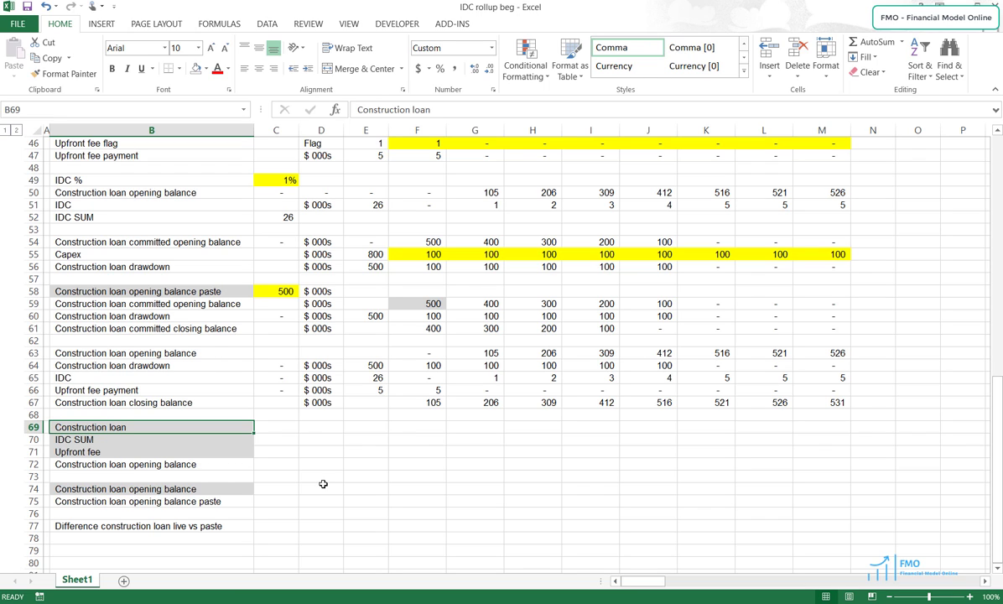
key("Down")
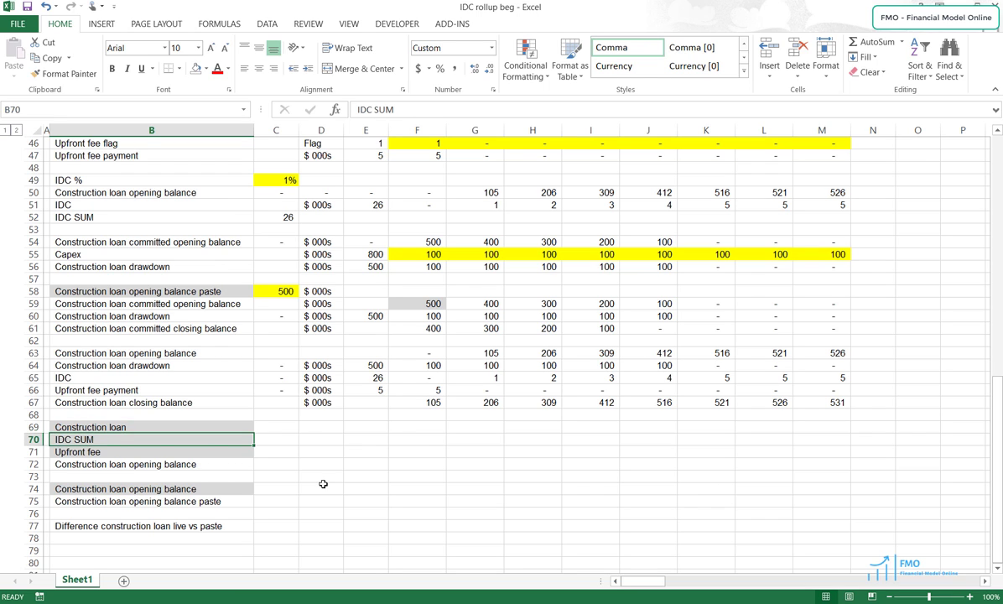
key("Down")
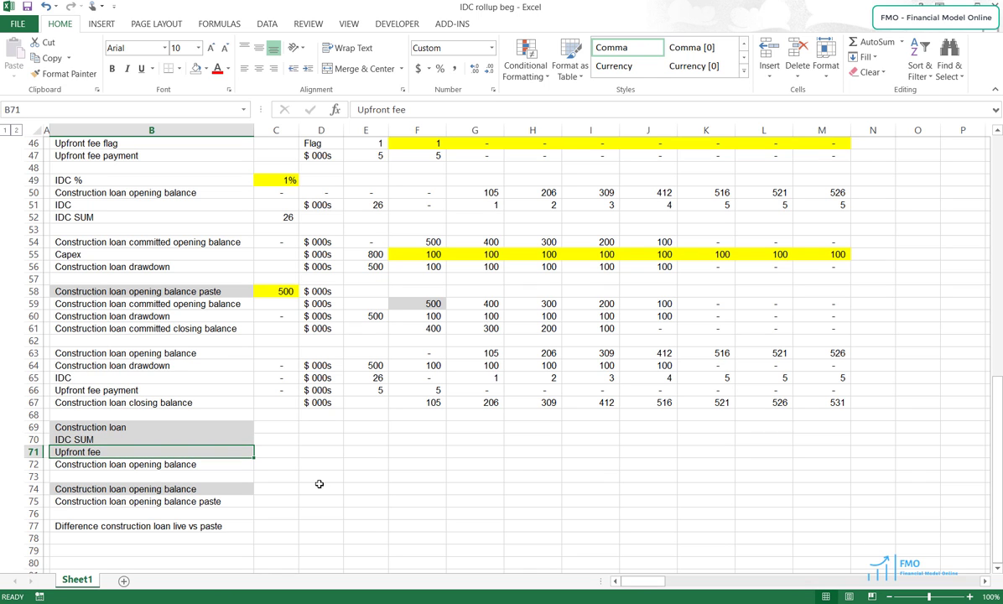
Step: Copy the whole Construction loan row 42 onto row 69
scroll(270, 467, "up", 2)
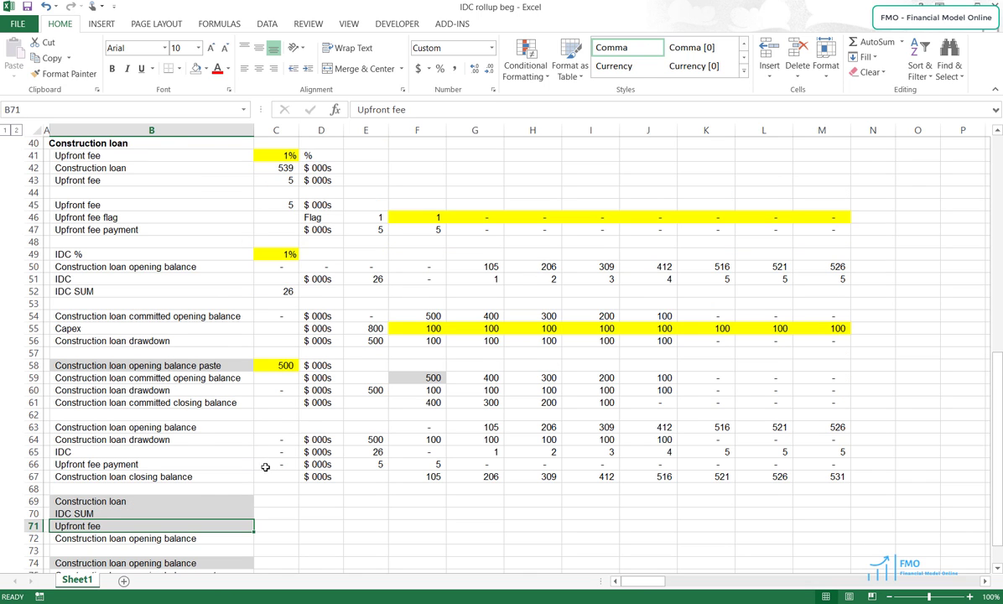
scroll(265, 467, "up", 1)
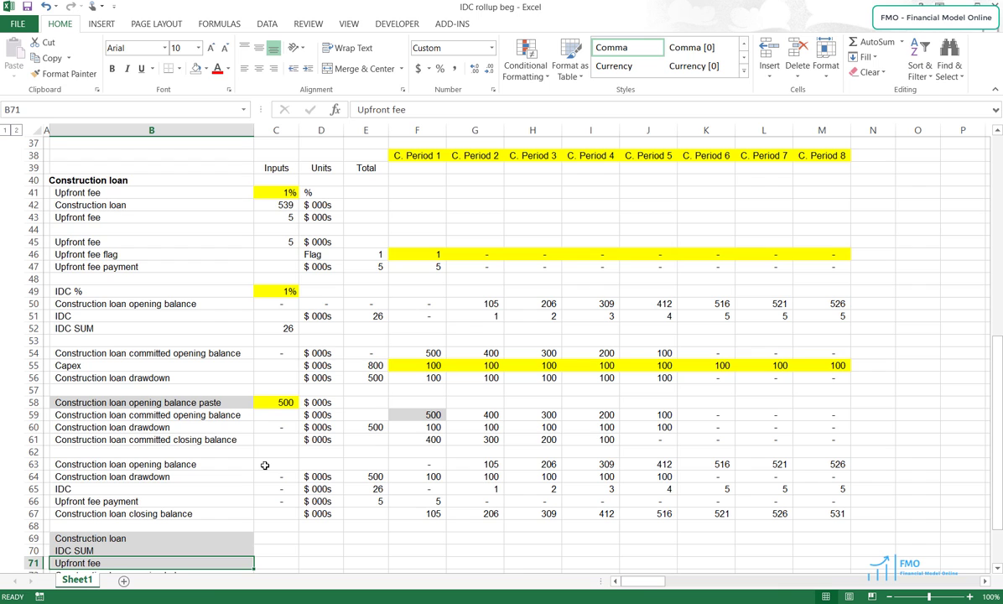
left_click(33, 205)
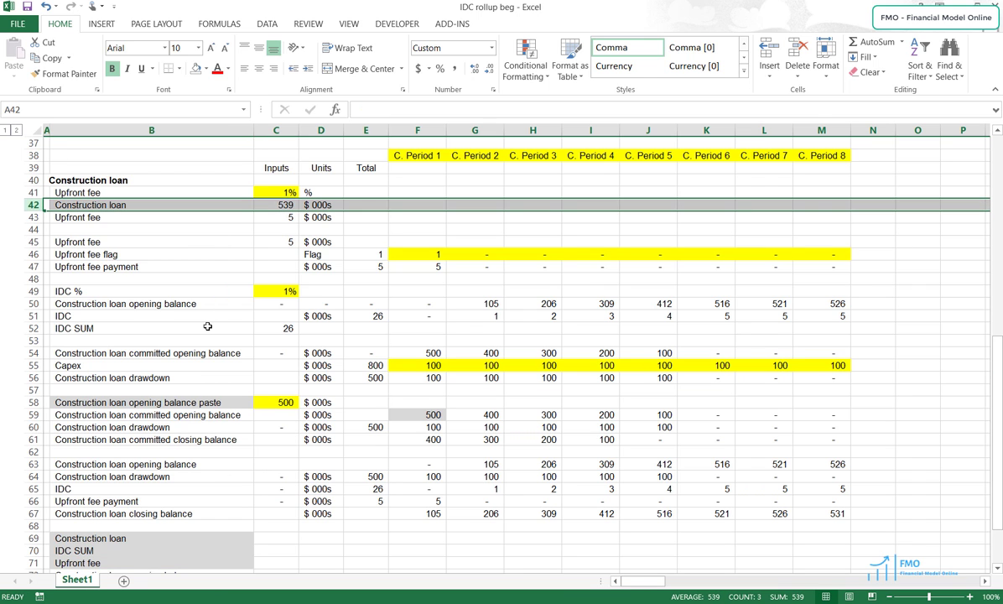
key("ctrl+c")
scroll(160, 387, "down", 2)
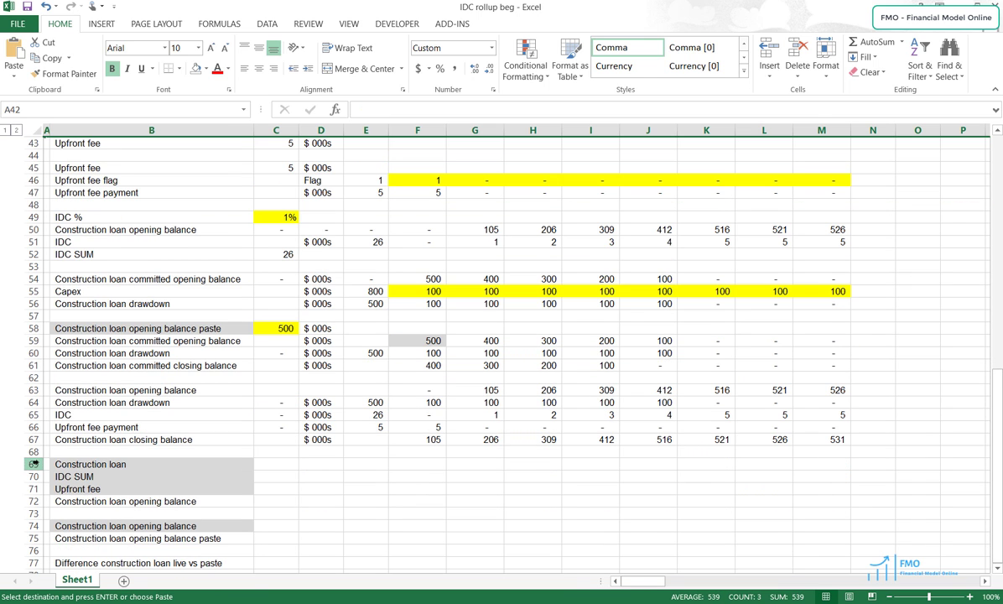
left_click(34, 463)
key("ctrl+v")
key("Escape")
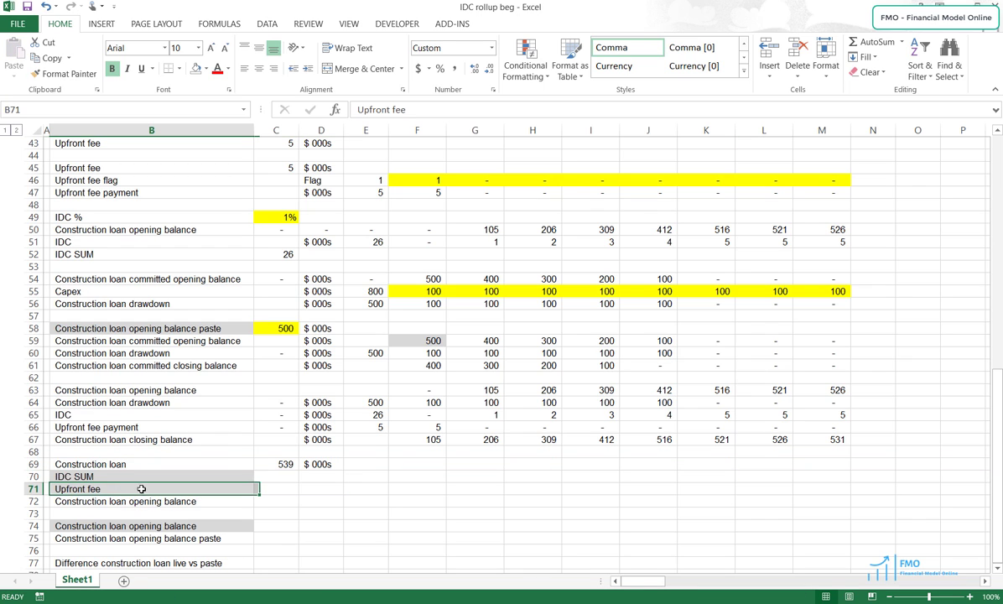
Step: Link the IDC SUM label in B70 to the IDC SUM row above with =B$52
left_click(118, 476)
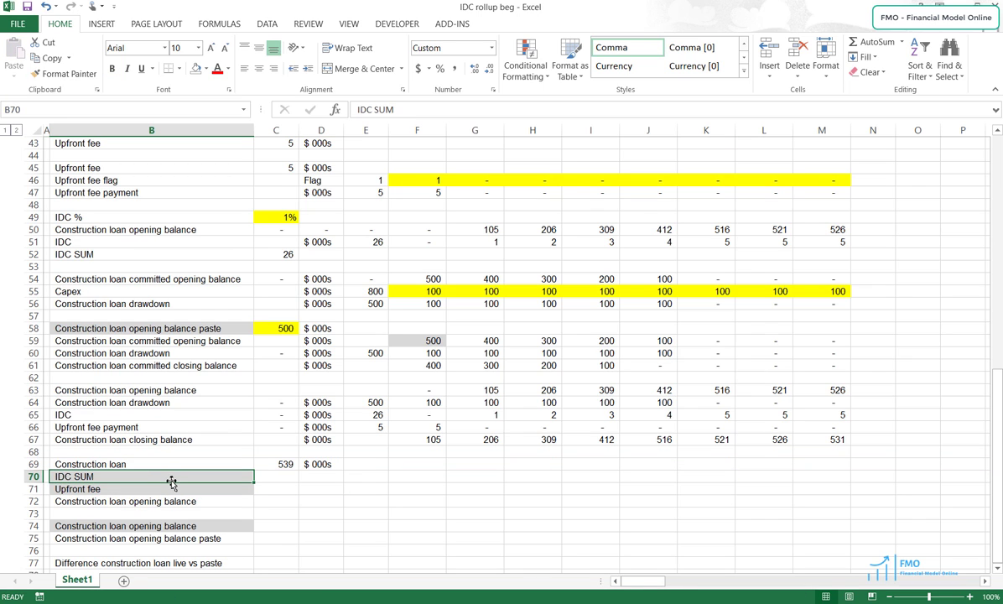
left_click(123, 254)
key("ctrl+c")
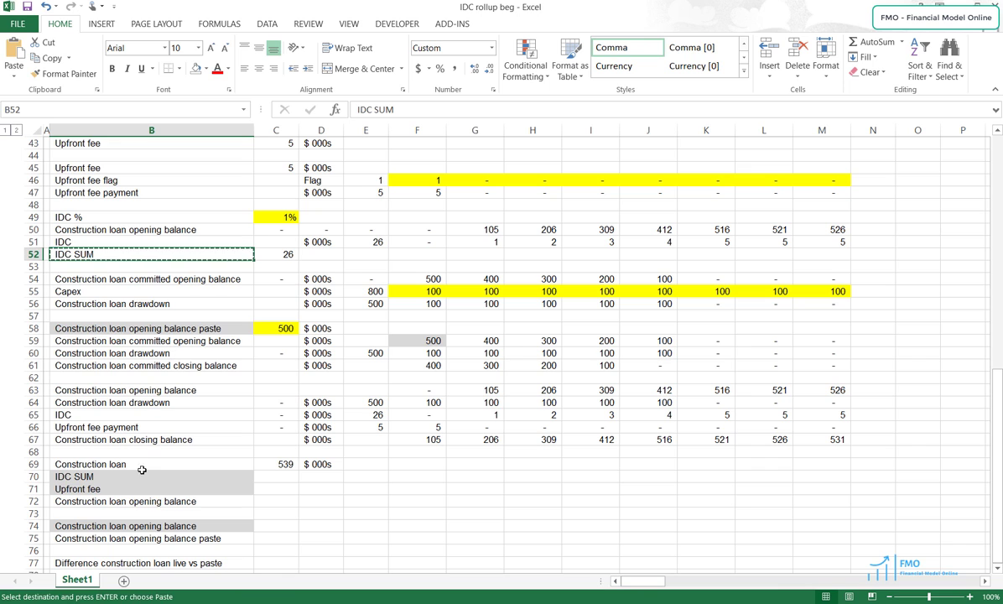
left_click(146, 478)
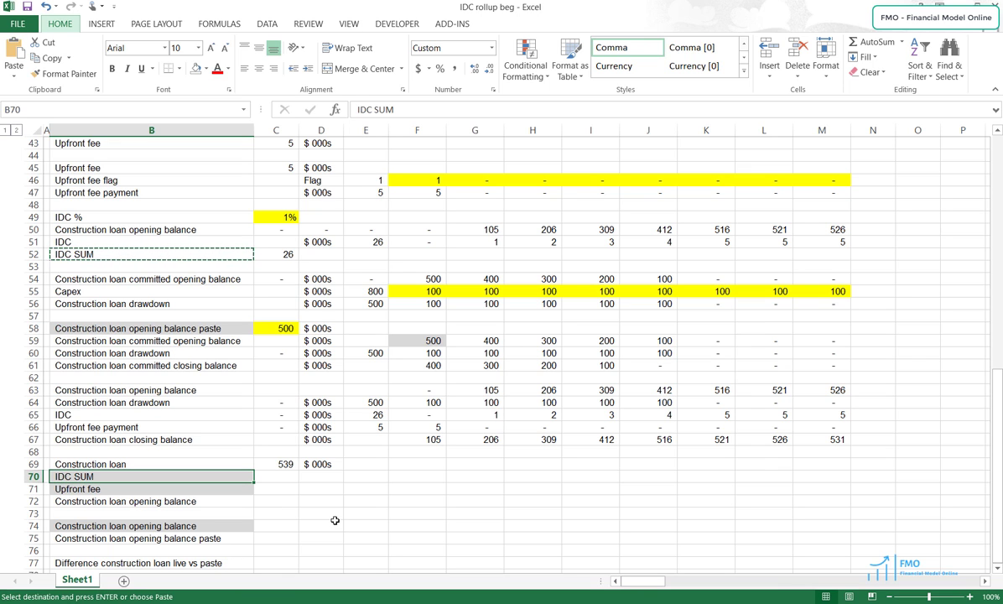
key("Return")
type("=")
key("Up")
key("Up")
key("Up")
key("Up")
key("Up")
key("Up")
key("Up")
key("Up")
key("Up")
key("Up")
key("Up")
key("Up")
key("Up")
key("Up")
key("Up")
key("Up")
key("Up")
key("Up")
key("F4")
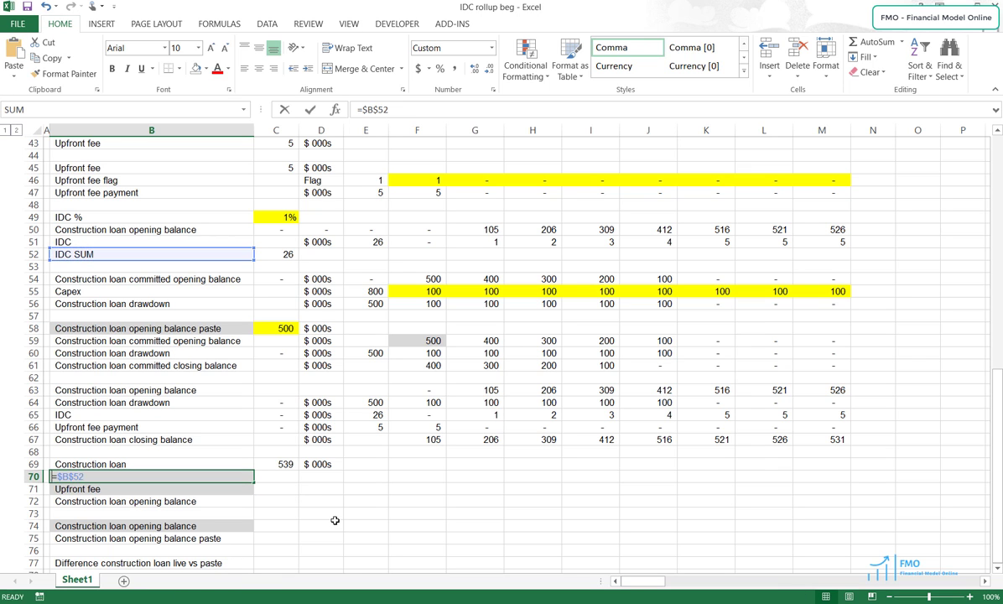
key("F4")
key("ctrl+Return")
Step: Copy the IDC SUM link in B70 across to column D
key("shift+Right")
key("ctrl+c")
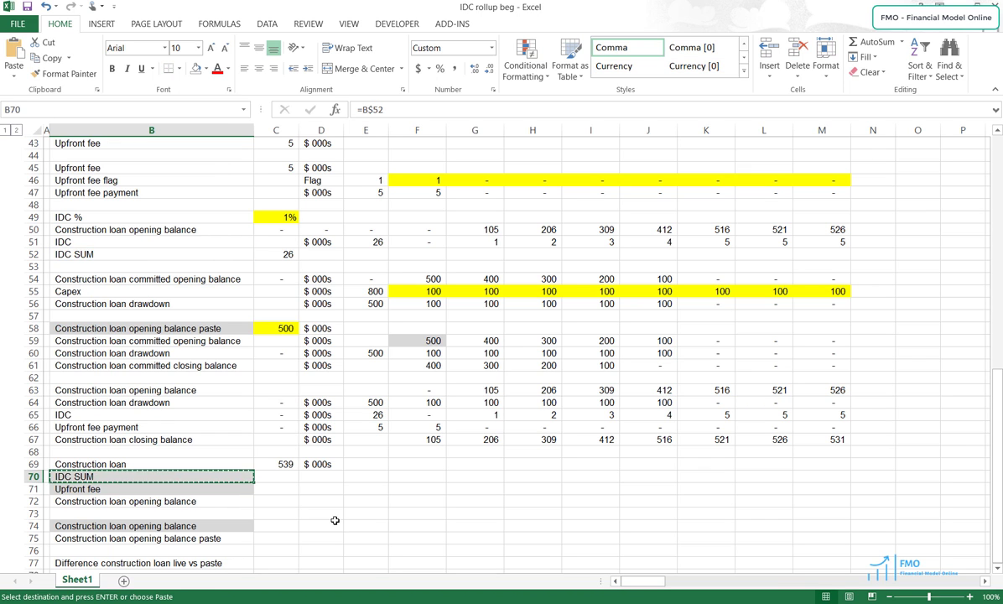
key("shift+Right")
key("ctrl+v")
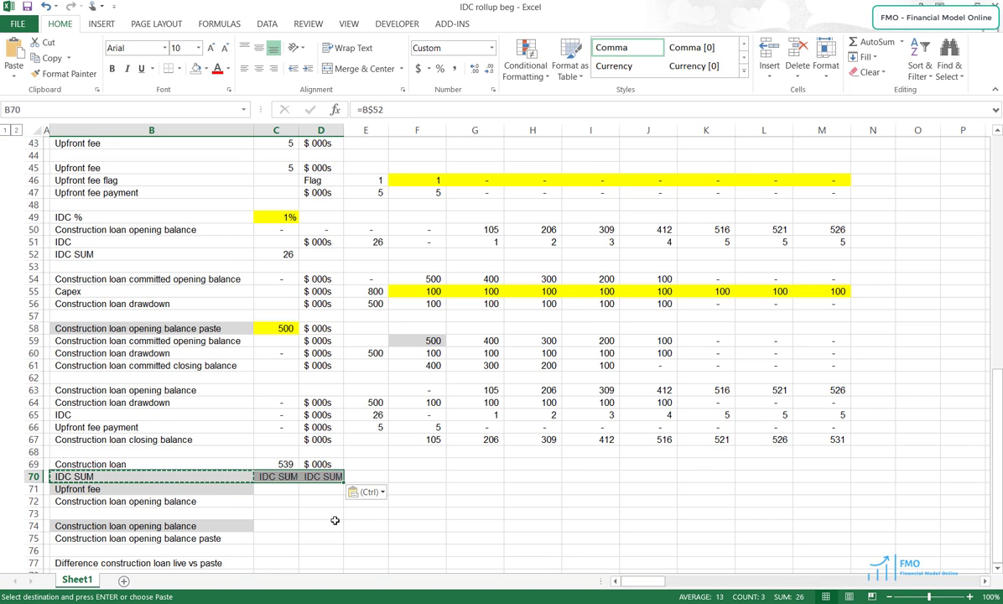
Step: Remove the grey fill from the IDC SUM range B70:D70
key("alt+h")
key("h")
key("Down")
key("Down")
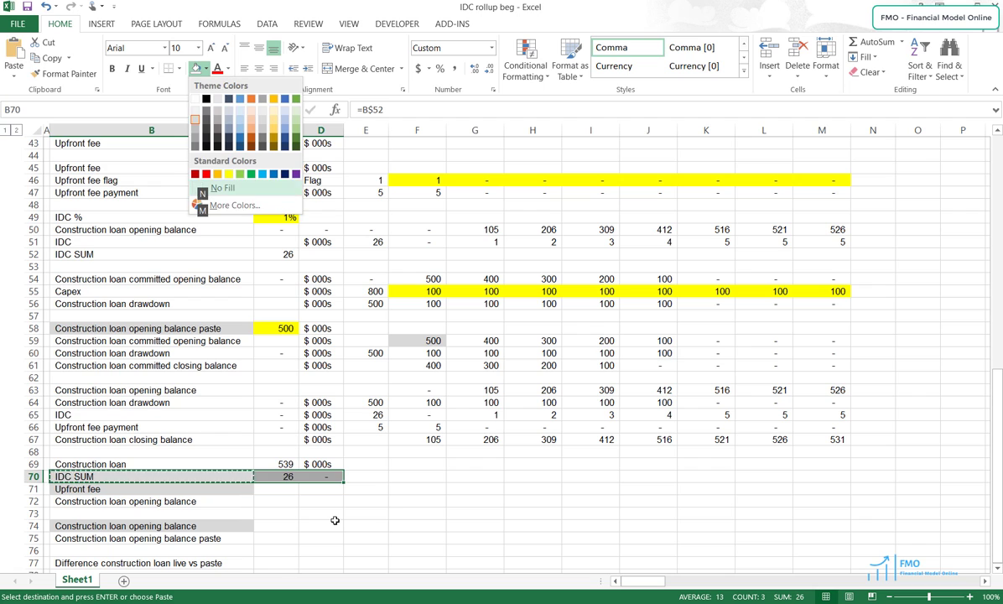
key("Return")
key("Down")
key("Up")
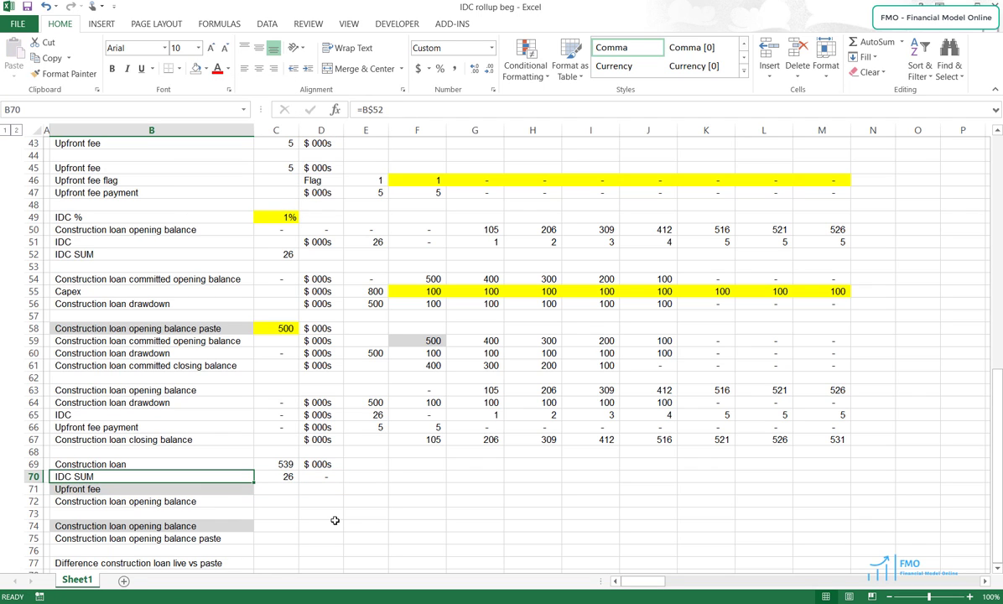
Step: Enter the unit "$ 000s" in D52 for the source IDC SUM row
left_click(319, 255)
type("$ 000s")
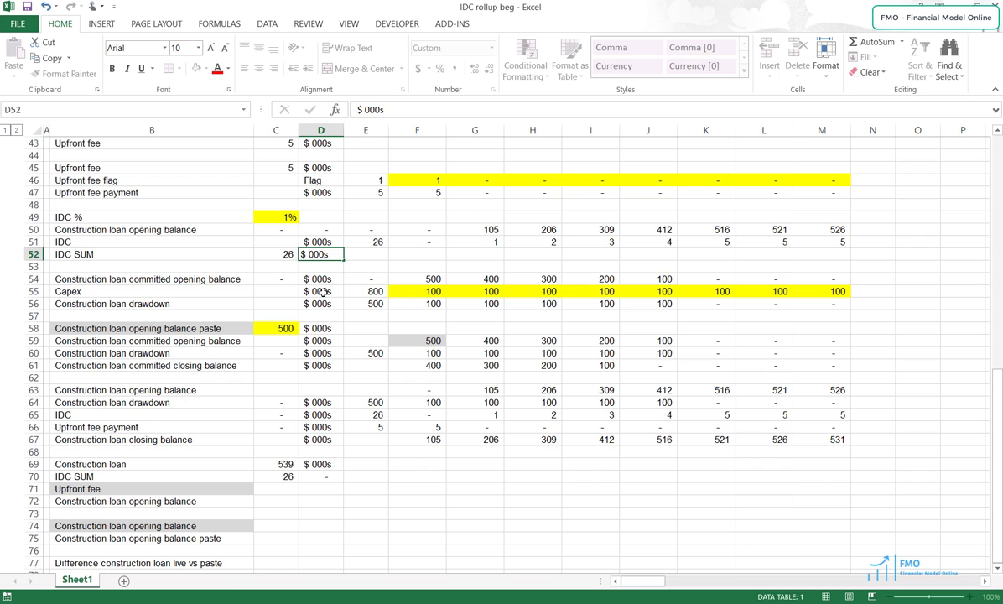
key("Return")
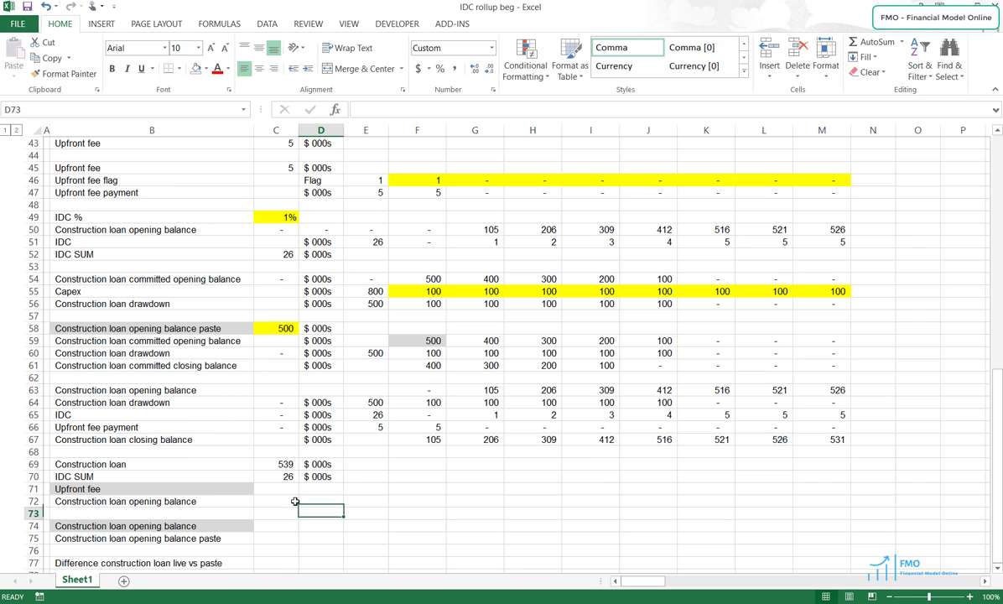
Step: Link the Upfront fee label in B71 to the calculated upfront fee row with =B$43
left_click(235, 486)
scroll(227, 478, "up", 1)
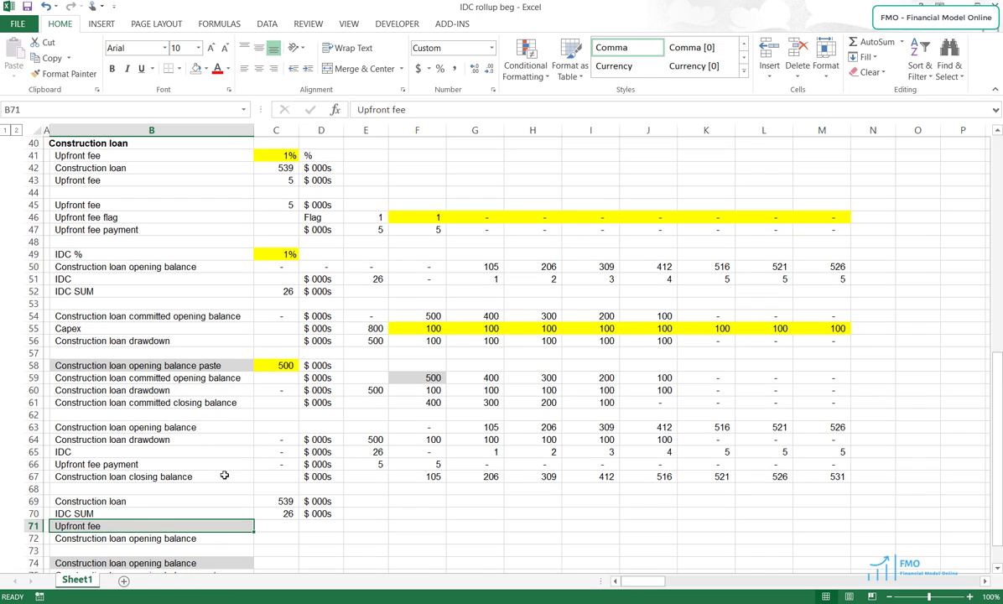
left_click(114, 181)
key("ctrl+c")
scroll(163, 293, "down", 1)
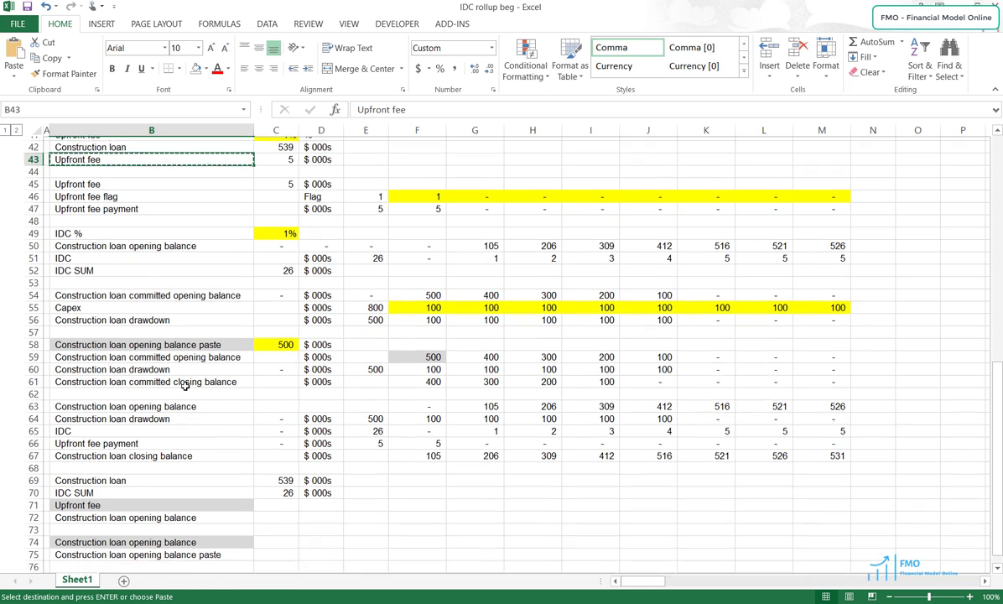
left_click(84, 490)
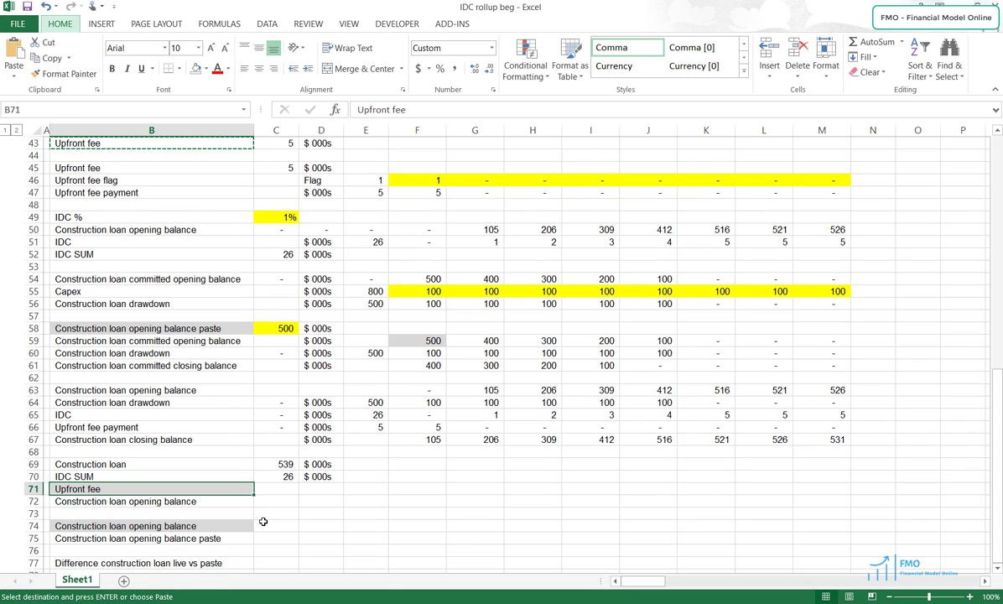
key("alt+h")
key("v")
key("n")
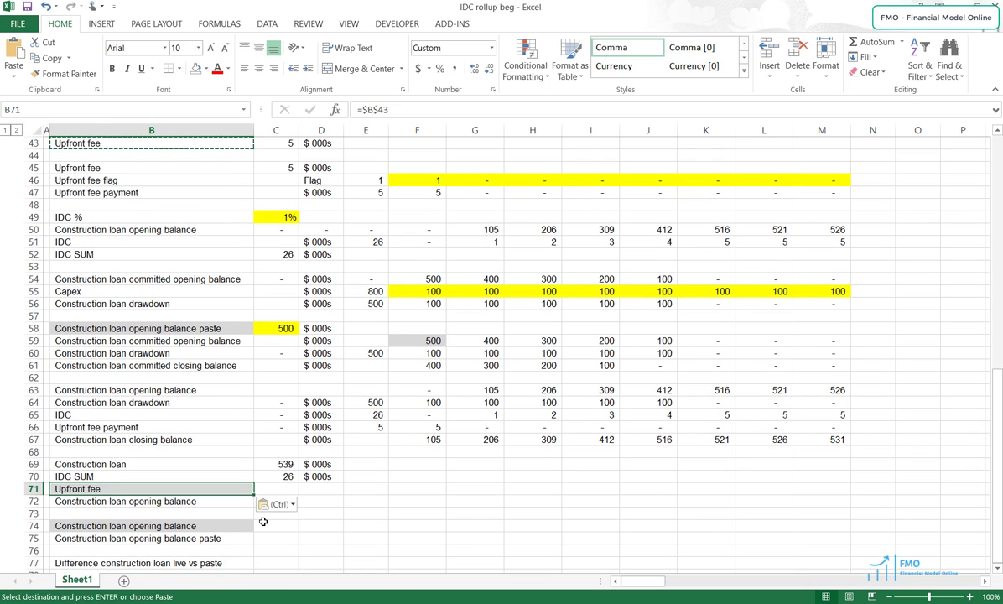
key("F2")
key("F4")
key("ctrl+Return")
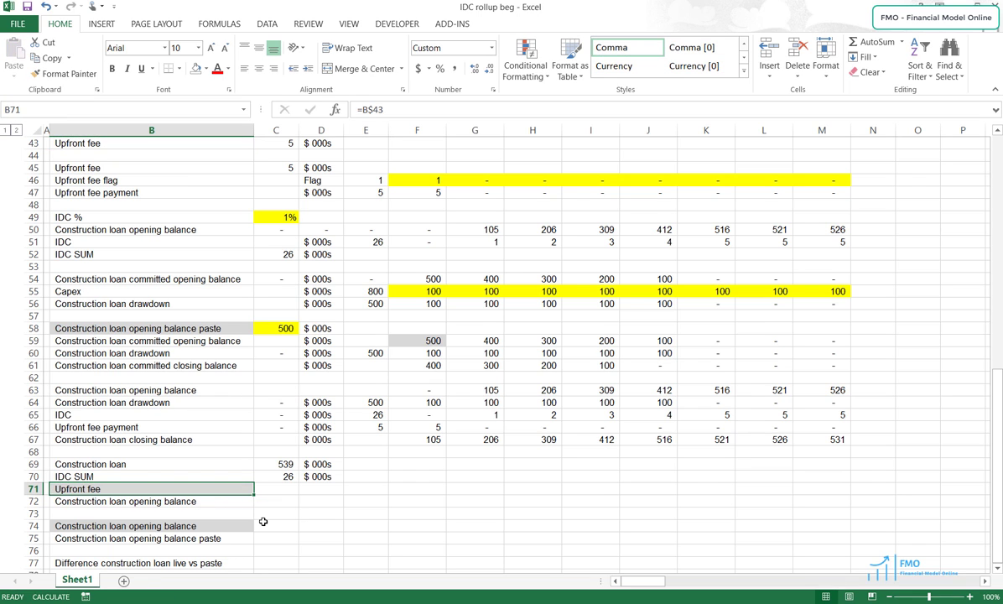
Step: Copy the Upfront fee link in B71 across to column D
key("shift+Right")
key("ctrl+c")
key("shift+Right")
key("ctrl+v")
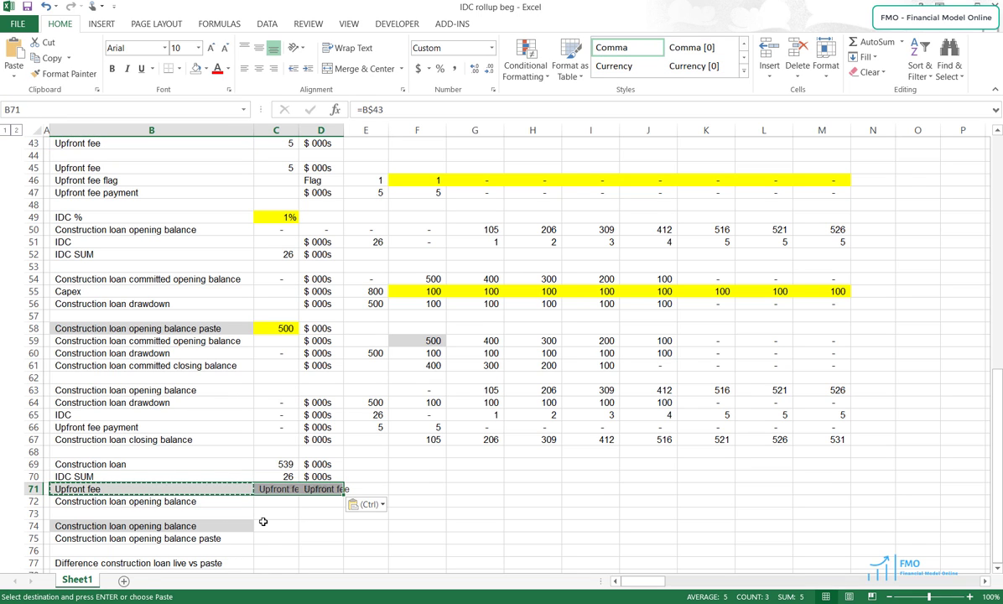
Step: Remove the grey fill from the Upfront fee range B71:D71
key("alt+h")
key("h")
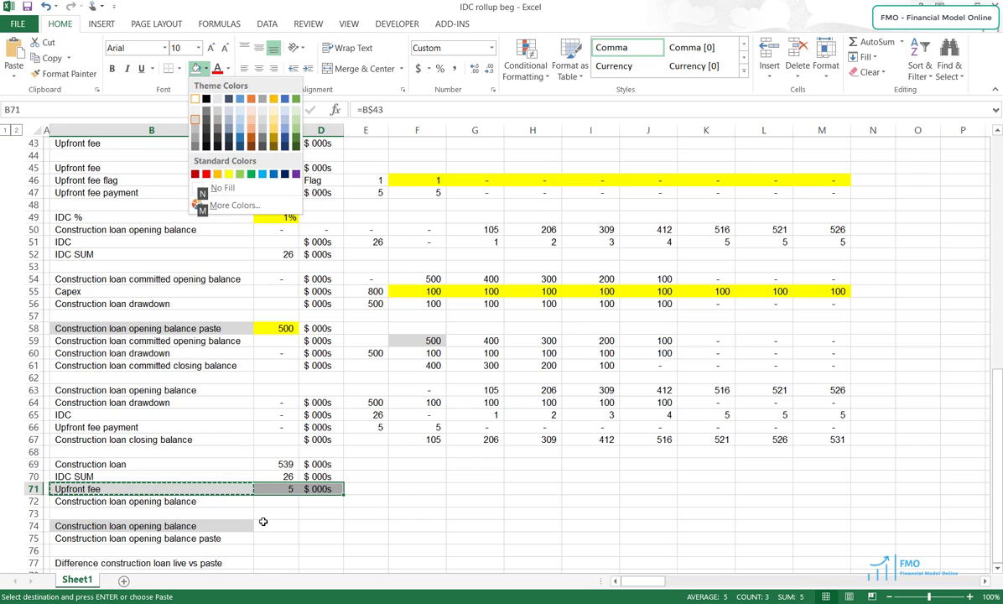
key("n")
Step: Calculate the Construction loan opening balance in C72 with =C69-C70-C71, subtracting IDC SUM and Upfront fee from the Construction loan
key("Down")
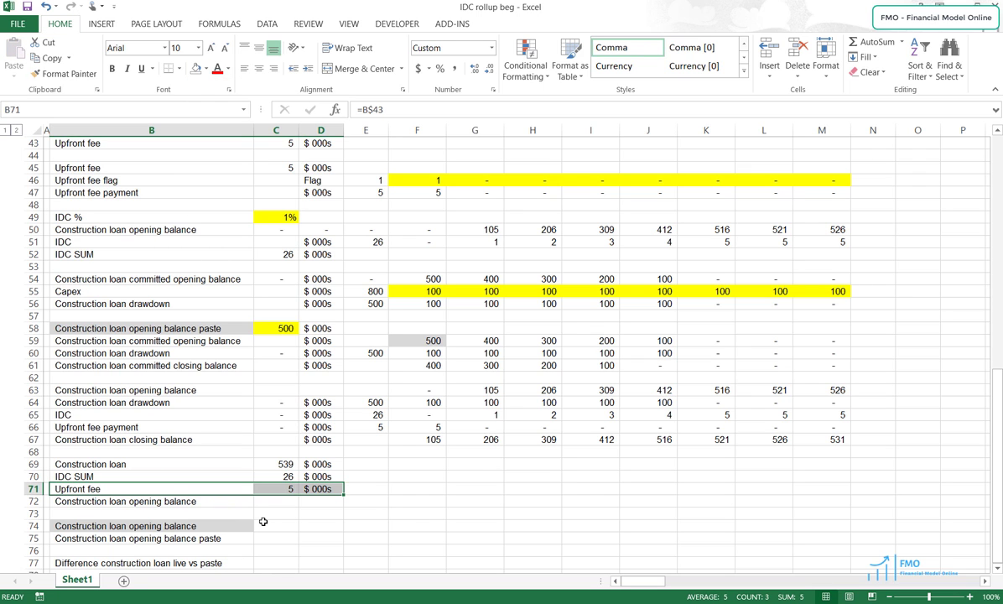
key("Right")
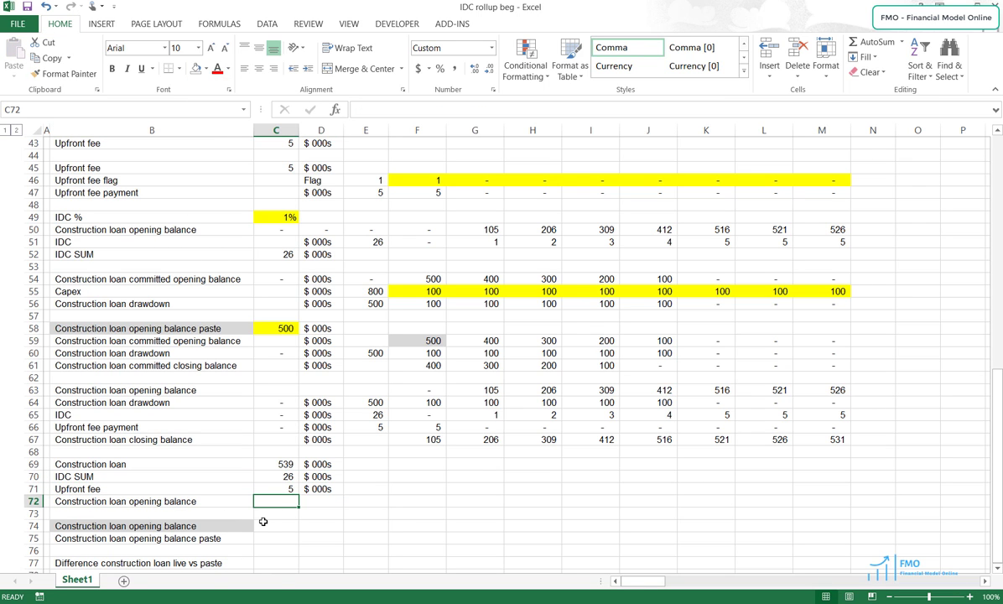
type("=")
key("Up")
key("Up")
key("Up")
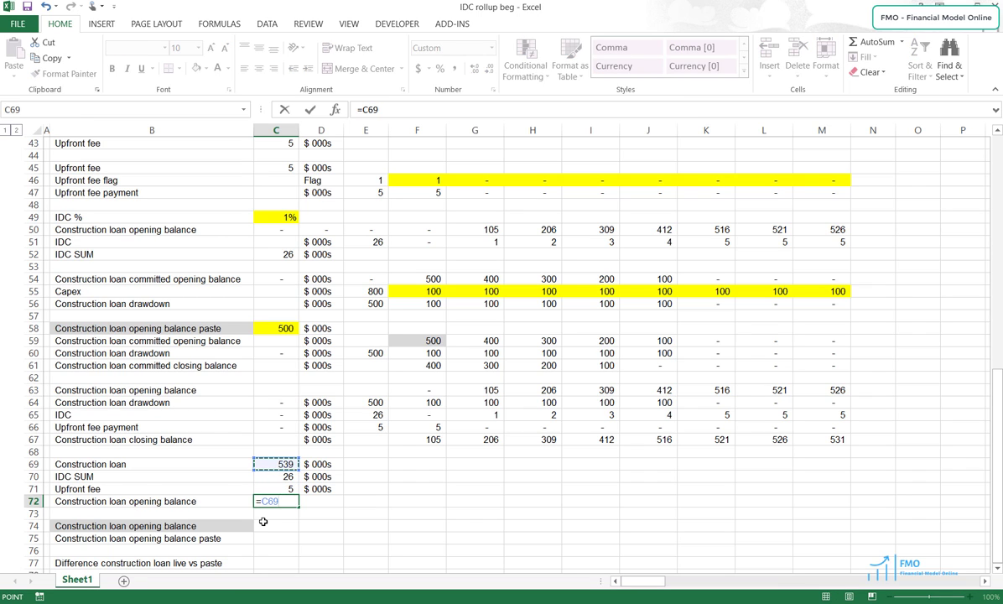
type("-")
key("Up")
key("Up")
type("-")
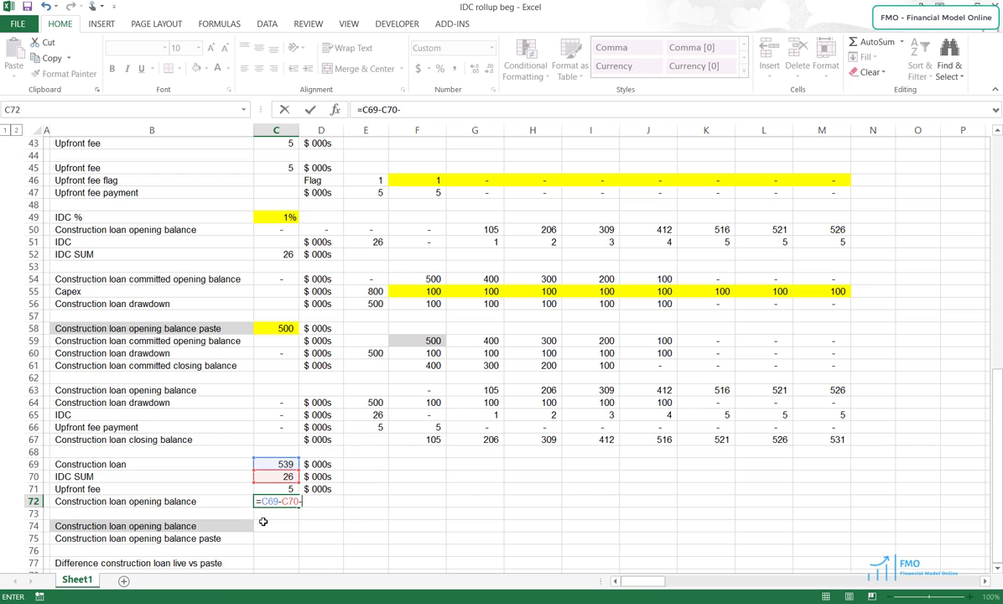
key("Up")
key("Tab")
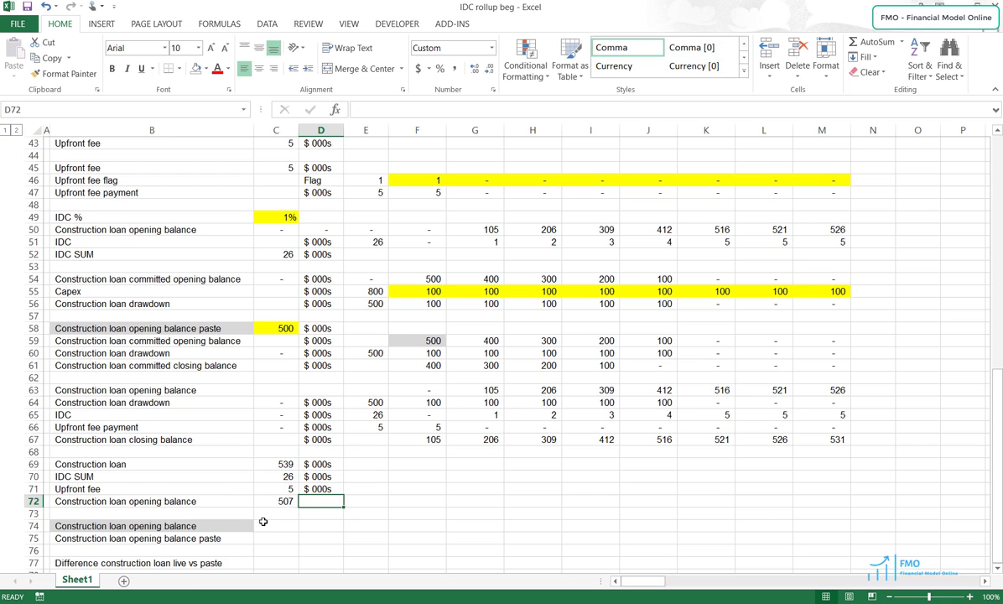
Step: Enter the unit "$ 000s" in D72 for the Construction loan opening balance row
type("$ 000s")
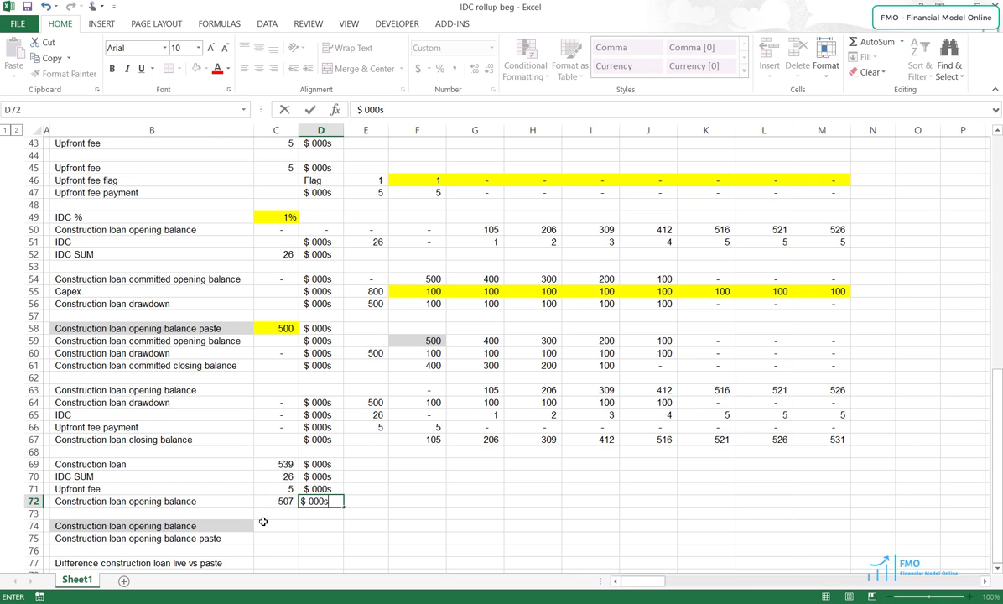
key("Return")
scroll(243, 512, "down", 2)
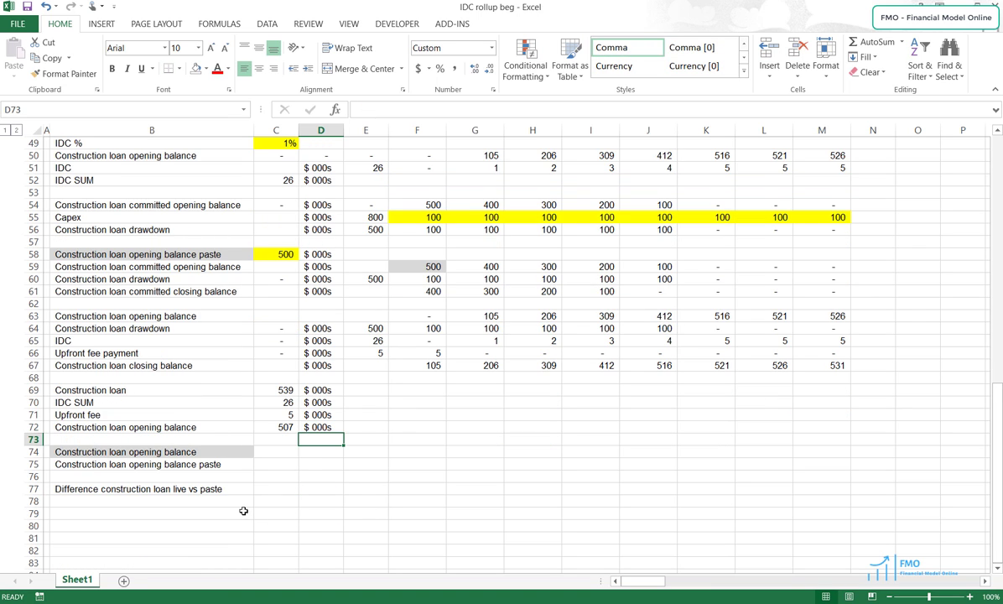
Step: Try to link the Construction loan opening balance paste label in B58 to the calculated opening balance row with =B$72
left_click(229, 429)
scroll(329, 487, "up", 1)
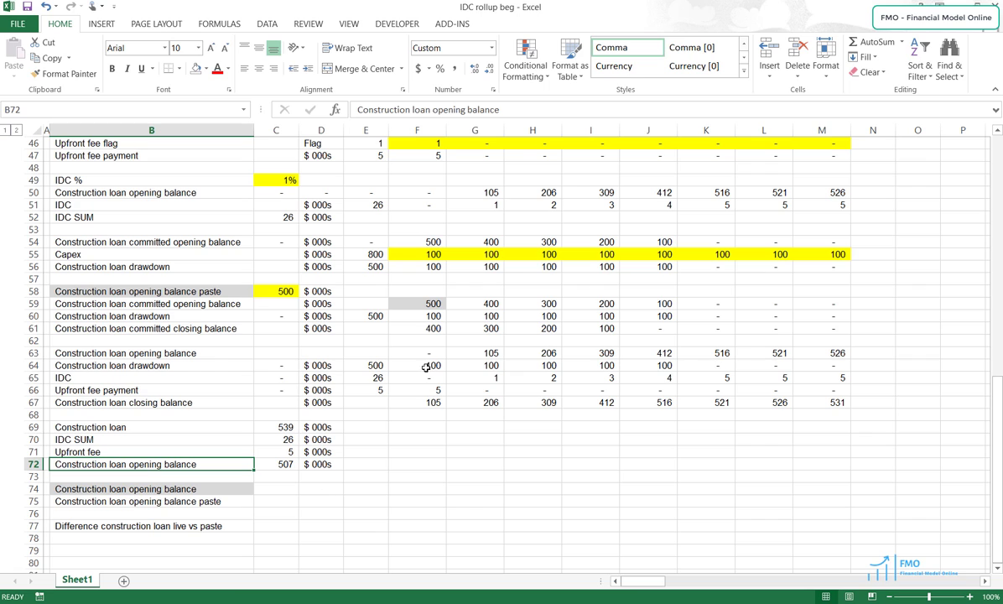
left_click(217, 330)
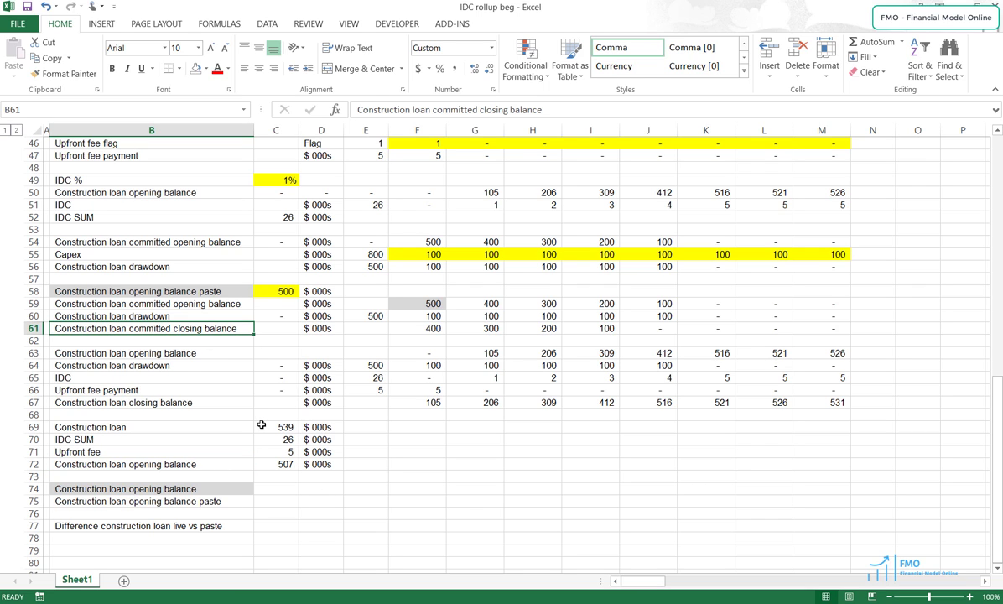
left_click(179, 464)
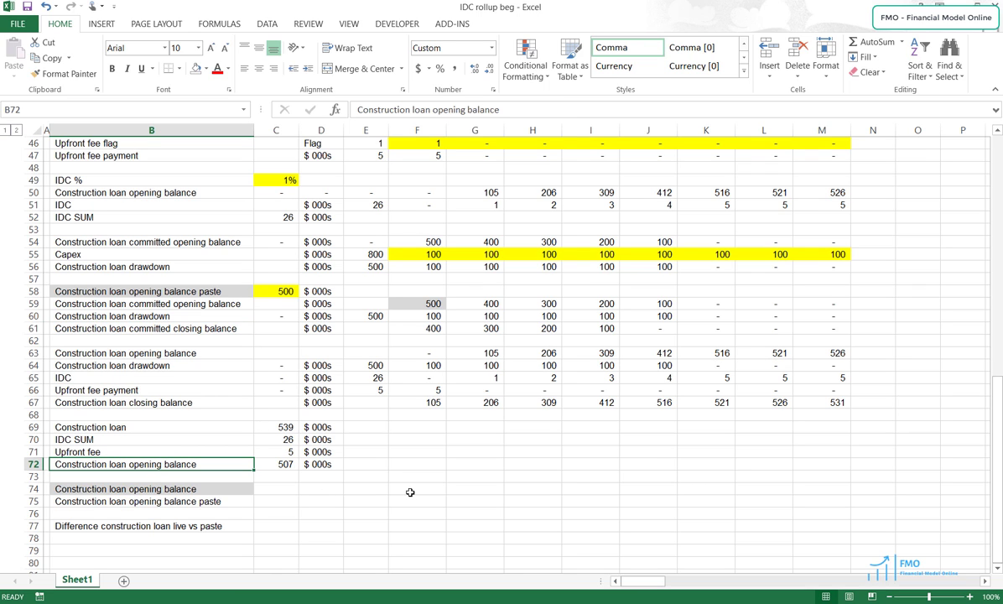
key("ctrl+c")
left_click(143, 291)
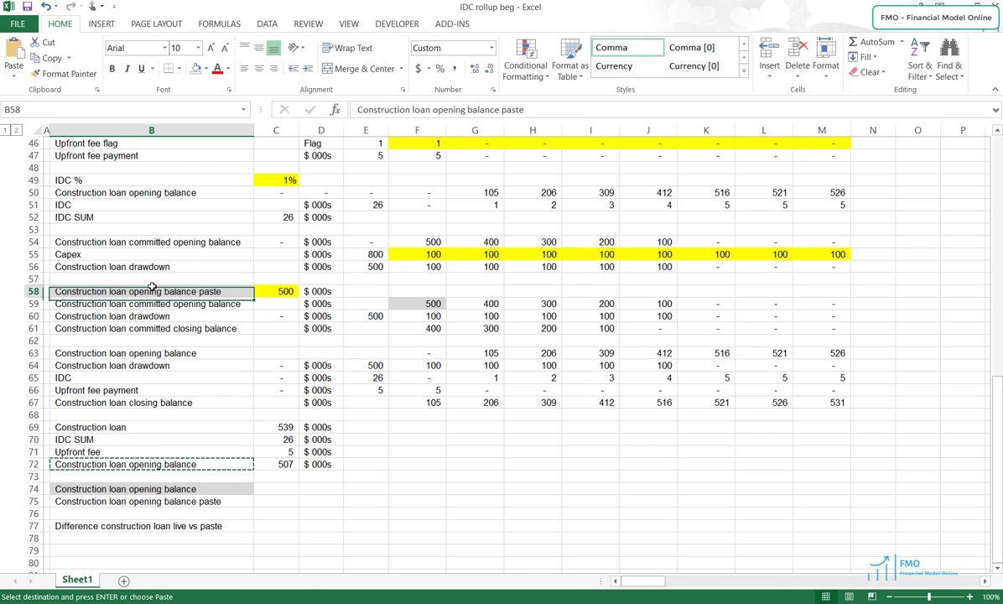
key("alt+h")
key("v")
key("n")
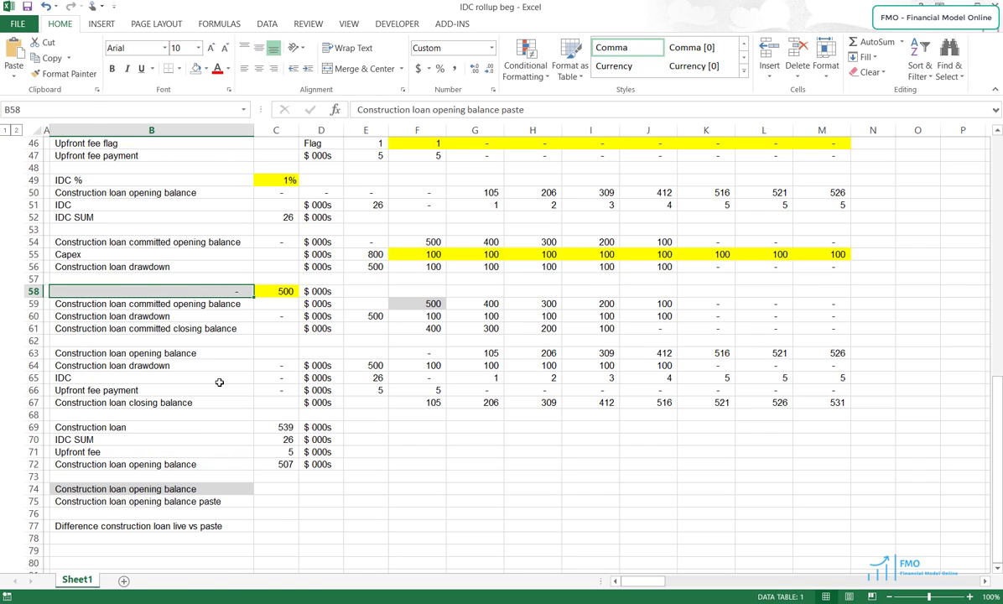
key("F2")
key("F4")
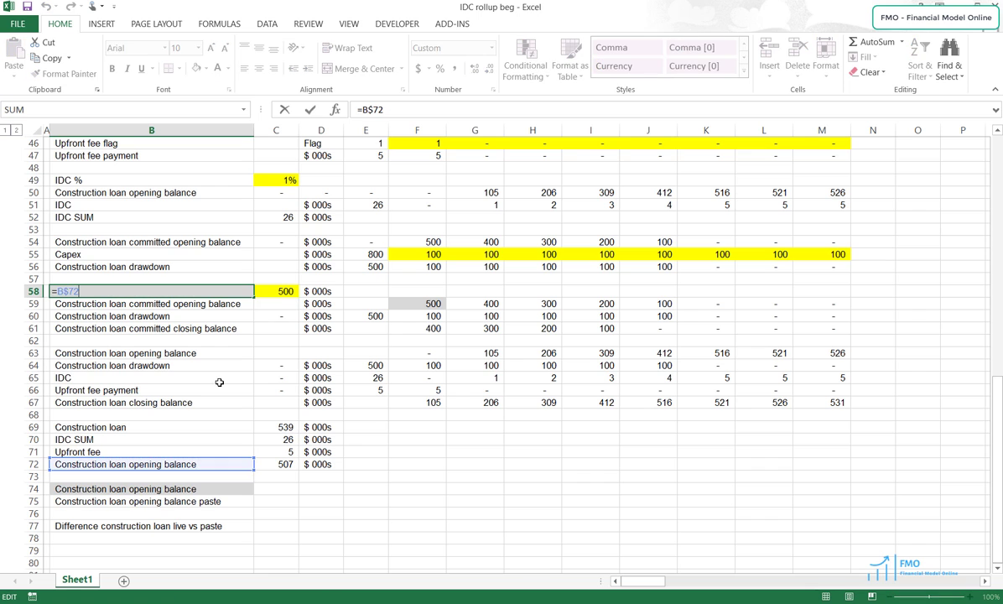
key("ctrl+Return")
Step: Try to copy the =B$72 link in B58 across to column D, replacing the hardcoded 500
key("shift+Right")
key("ctrl+c")
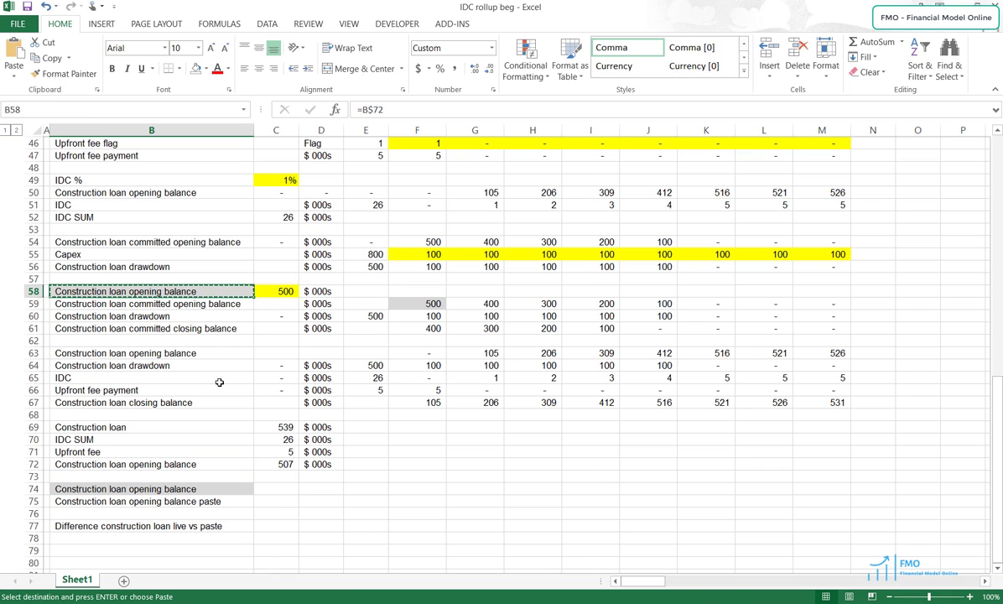
key("Right")
key("ctrl+v")
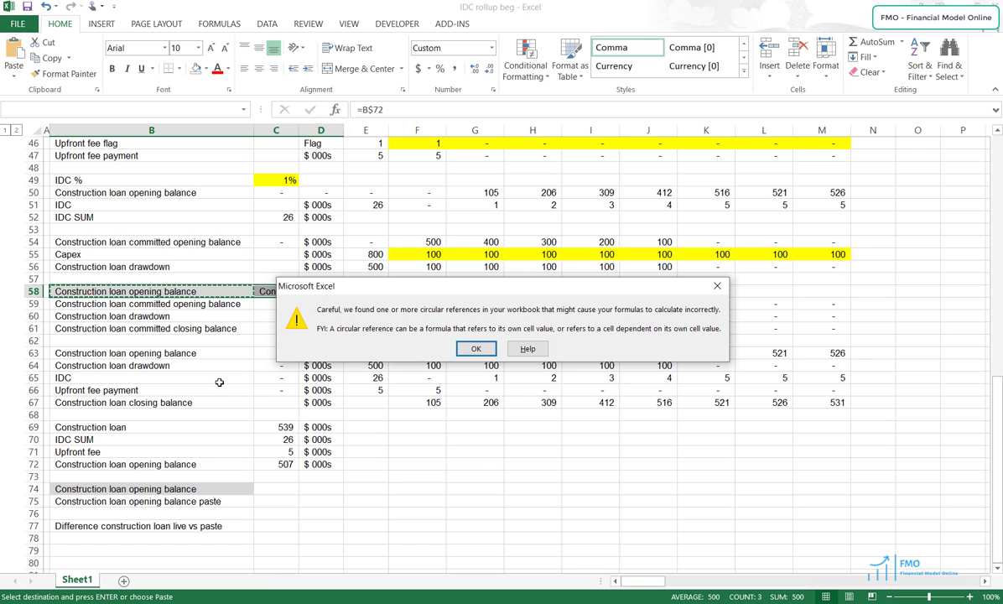
key("Return")
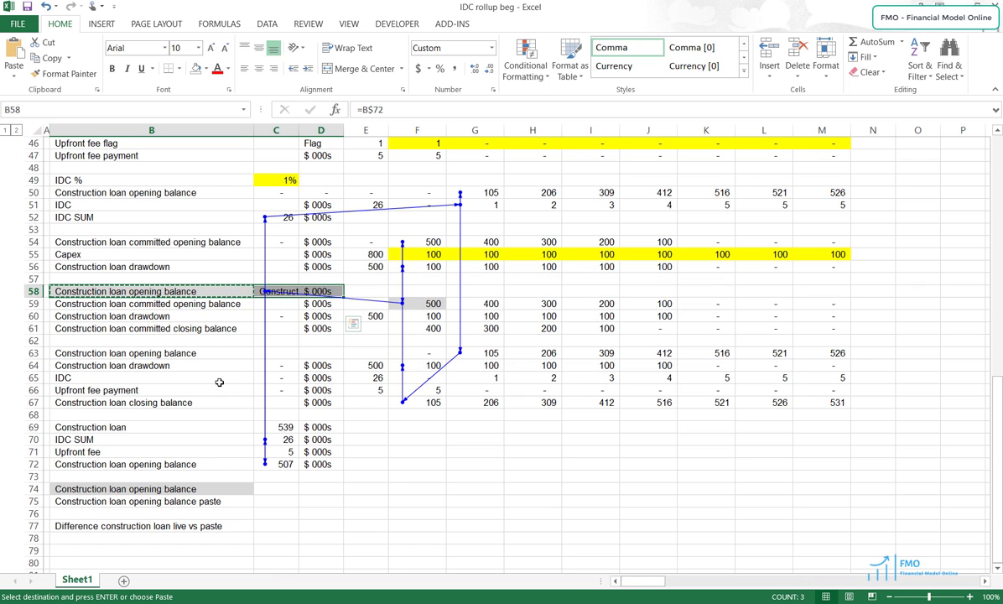
Step: Undo the links in row 58 to restore the original Construction loan opening balance paste label and input
key("Escape")
key("ctrl+z")
key("ctrl+c")
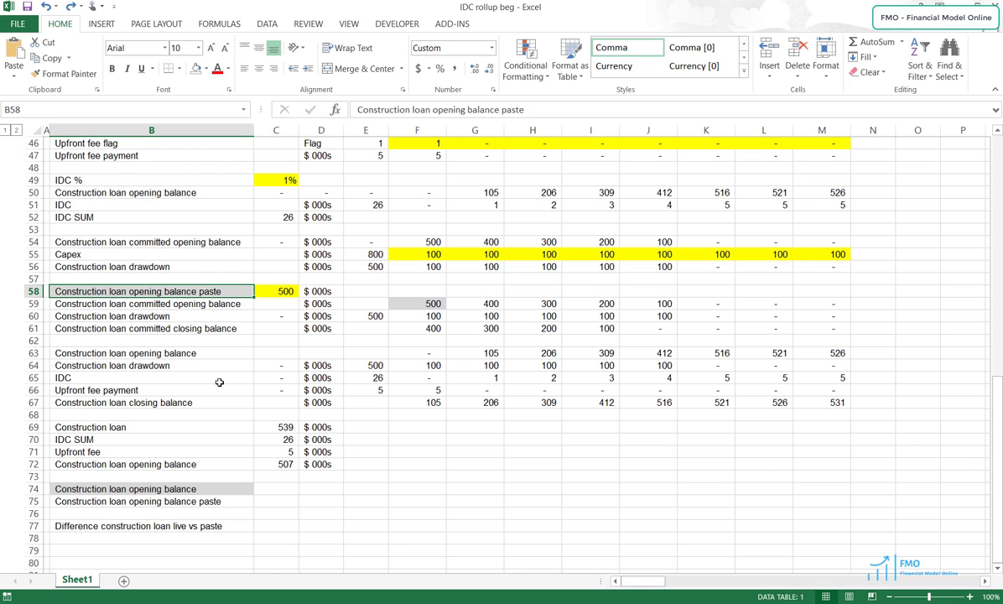
key("Down")
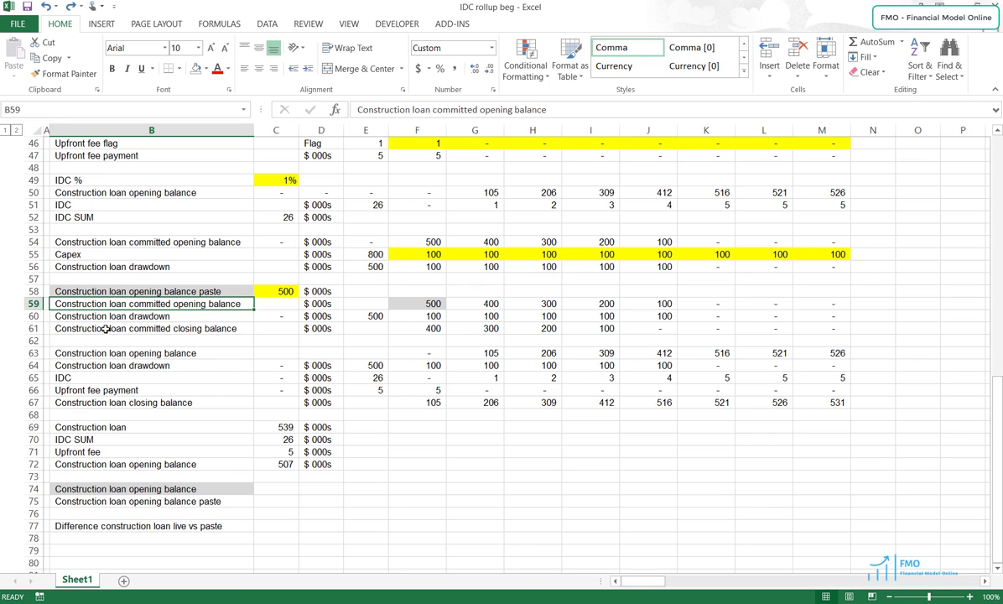
left_click(180, 291)
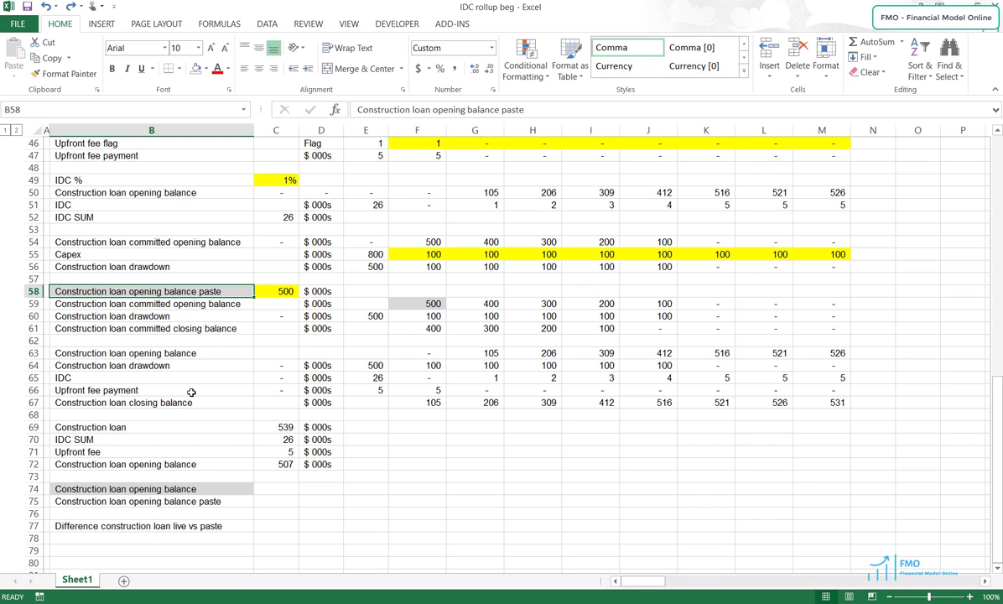
Step: Link the Construction loan opening balance label in B74 to the calculated row with =B$72
left_click(237, 498)
left_click(237, 488)
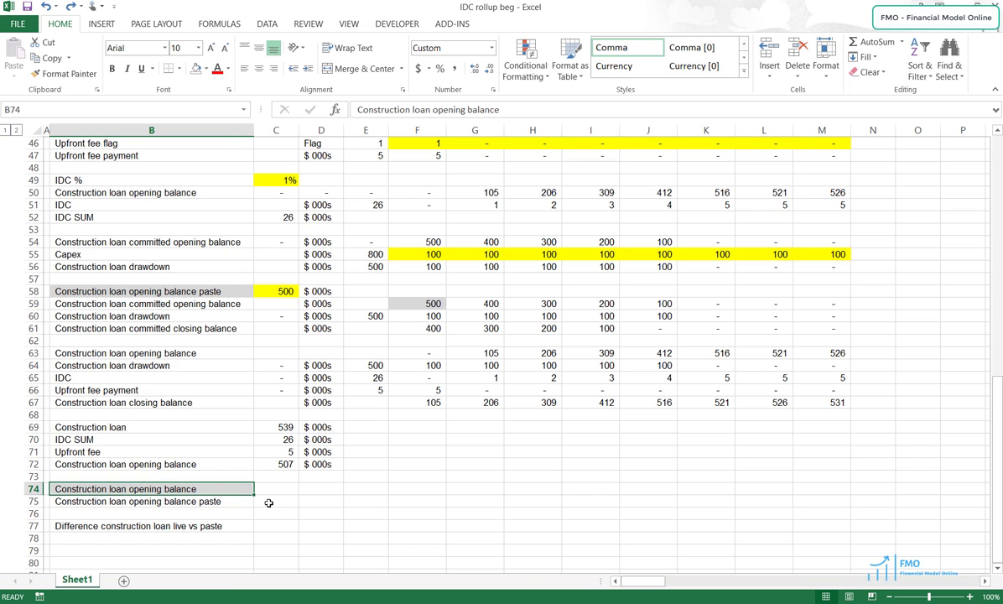
left_click(210, 467)
key("ctrl+c")
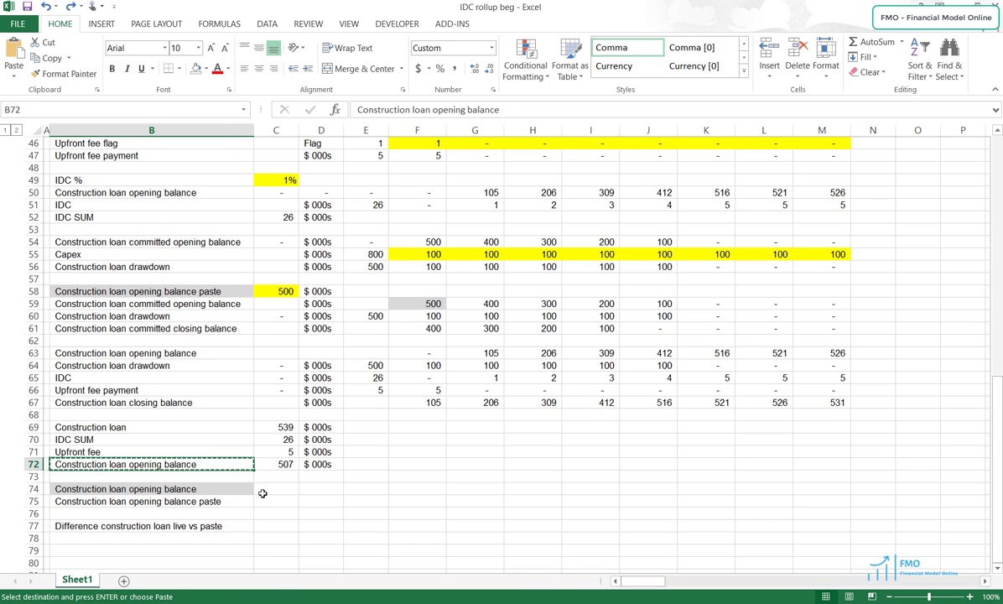
key("Down")
key("Down")
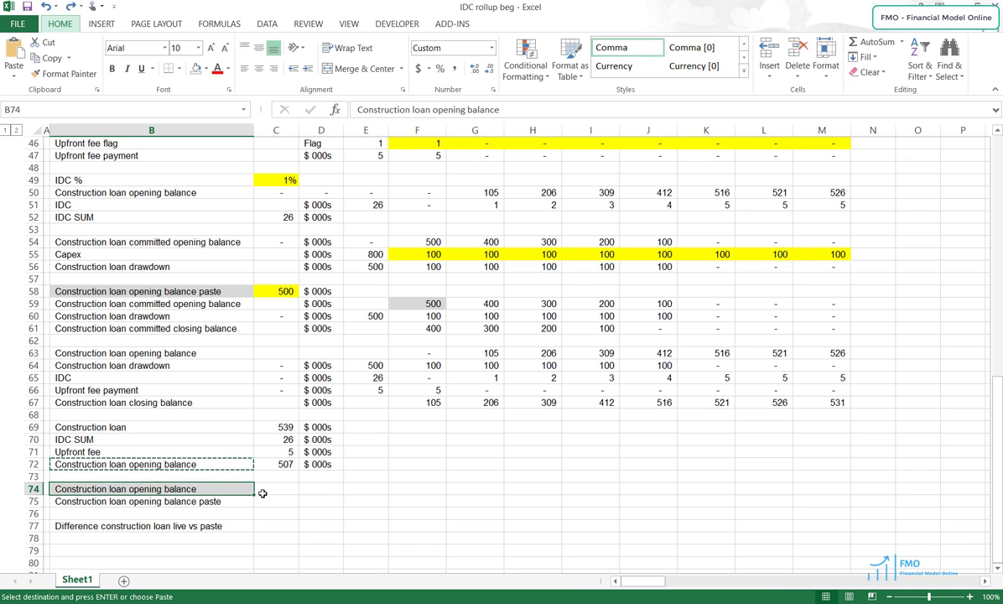
key("alt+h")
key("v")
key("n")
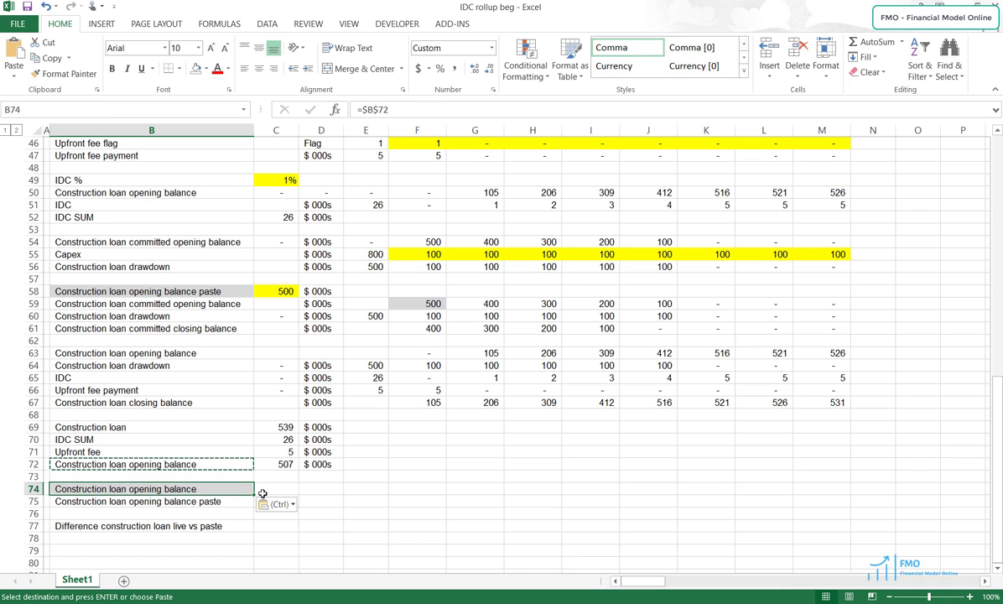
key("F2")
key("F4")
key("ctrl+Return")
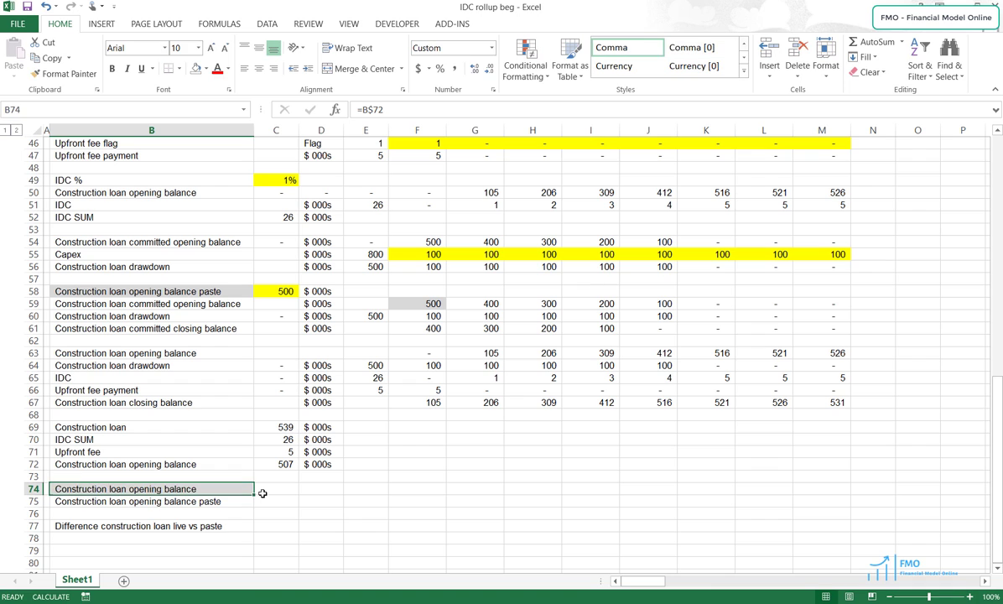
Step: Copy the Construction loan opening balance link in B74 across to column D
key("ctrl+c")
key("shift+Right")
key("shift+Right")
key("Return")
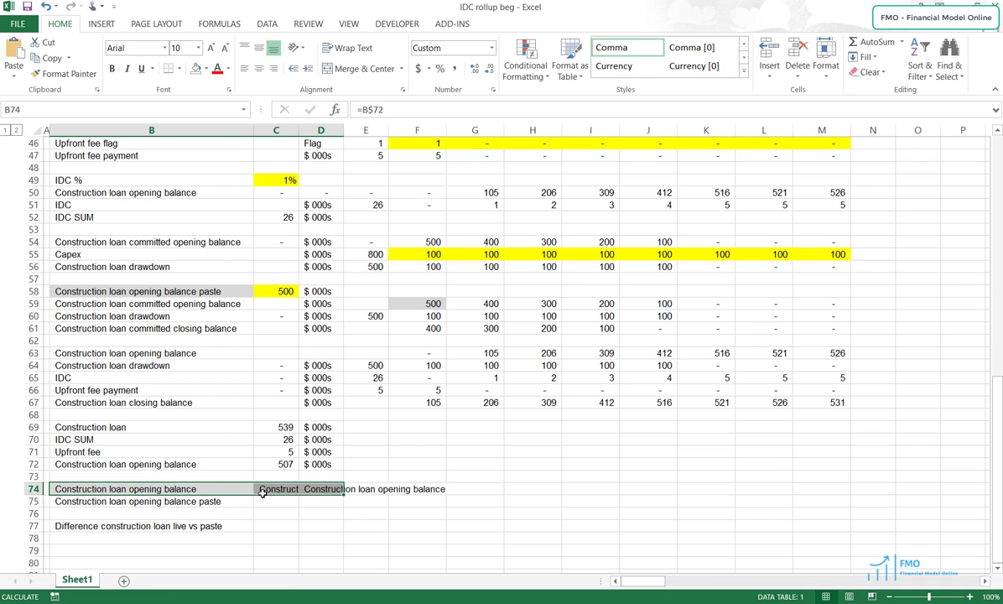
Step: Remove the grey fill from the Construction loan opening balance range B74:D74
key("alt+h")
key("h")
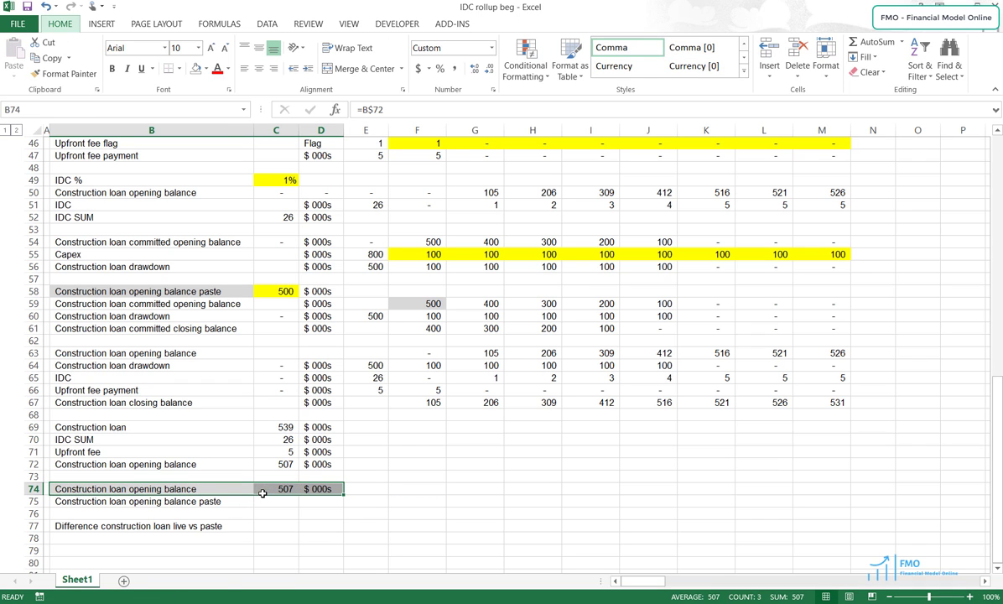
key("n")
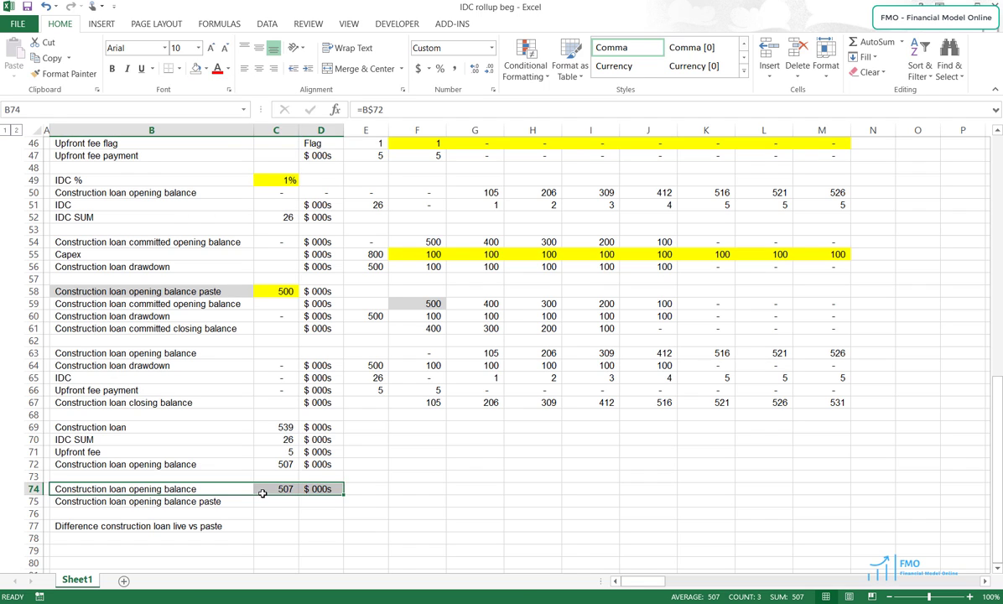
Step: Copy the live Construction loan opening balance in C74 and paste it as a value into C75
key("Down")
left_click(263, 493)
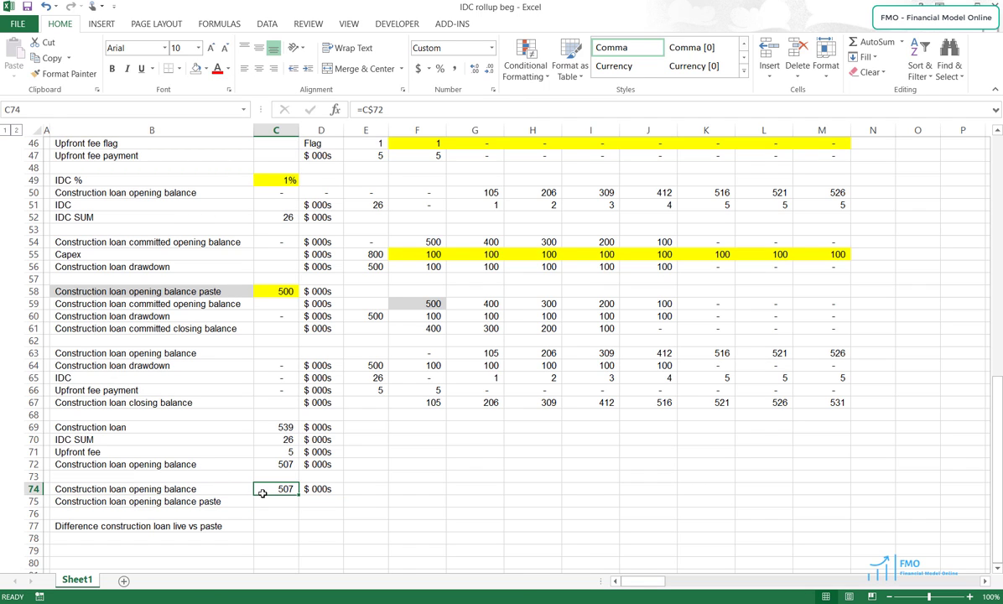
key("Down")
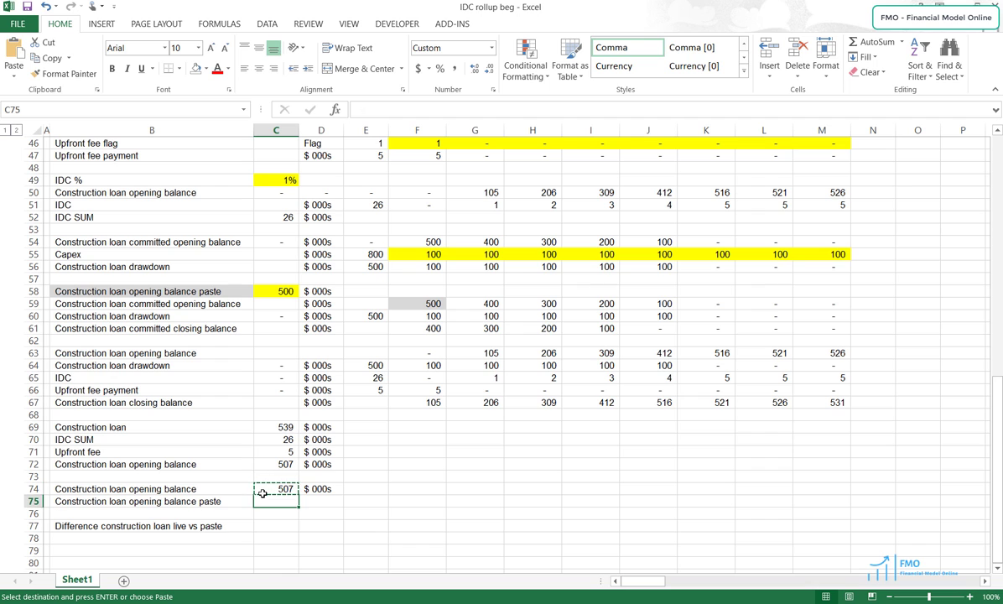
key("alt+e")
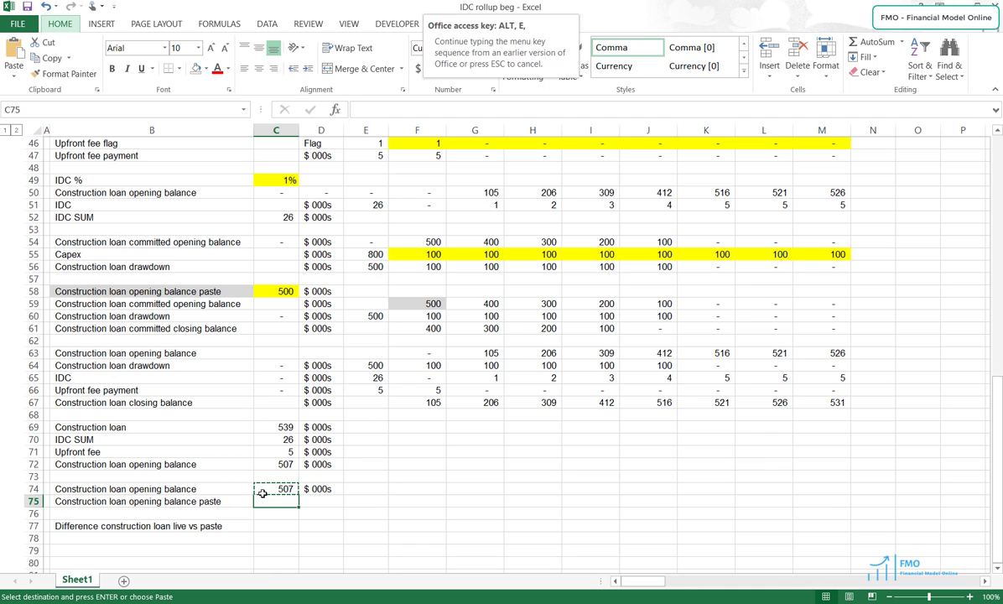
key("s")
key("v")
key("Return")
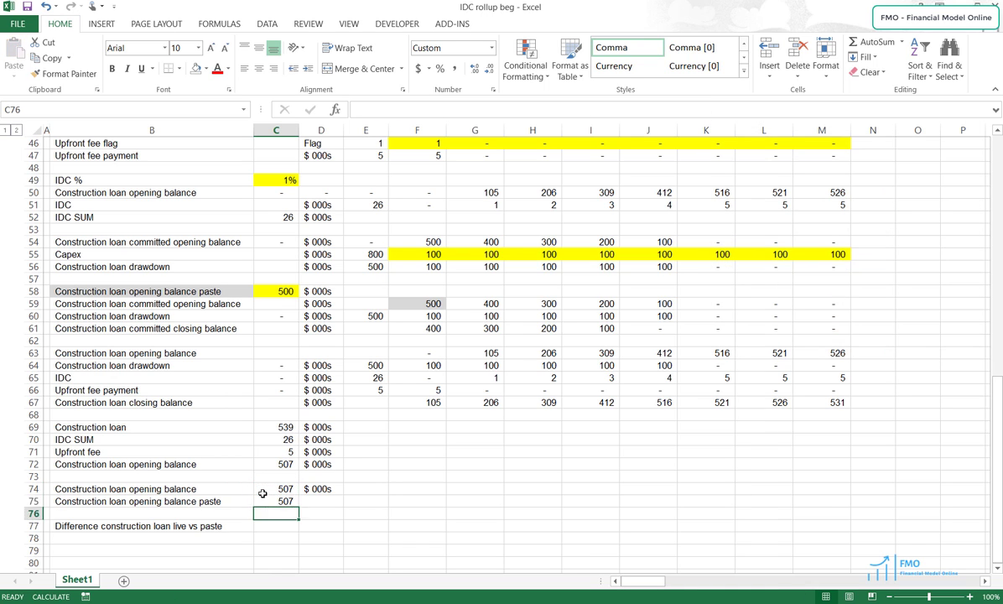
Step: Enter the unit "$ 000s" in D75 for the Construction loan opening balance paste row
key("Right")
type("$ 000s")
key("ctrl+Return")
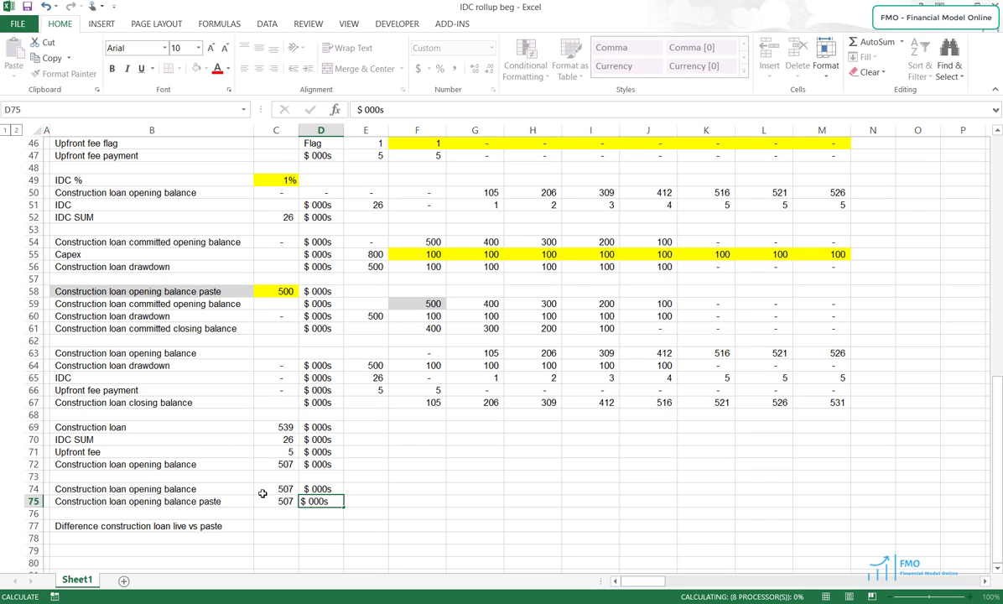
Step: Apply a yellow input fill to the pasted opening balance value in C75
key("Left")
key("alt+h")
key("h")
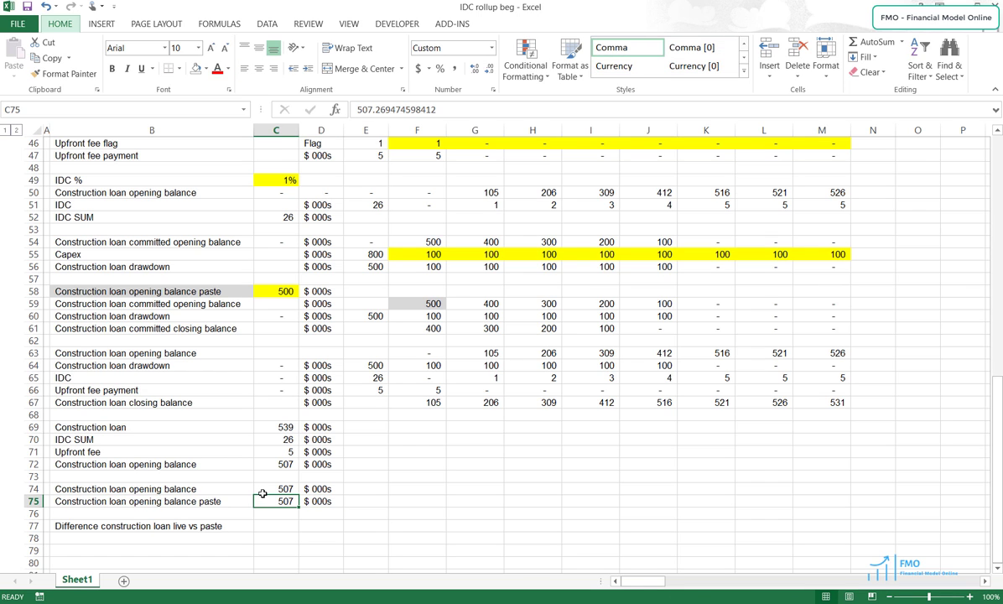
key("Up")
key("Up")
key("Return")
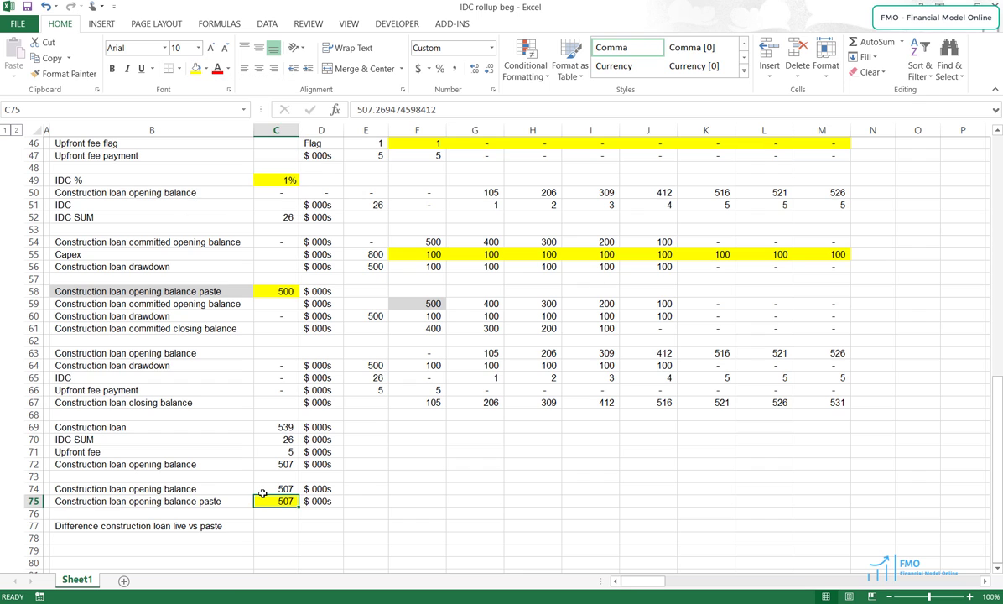
Step: Link B58 to the Construction loan opening balance paste label in B75 with the row-anchored reference =B$75
key("Left")
key("ctrl+c")
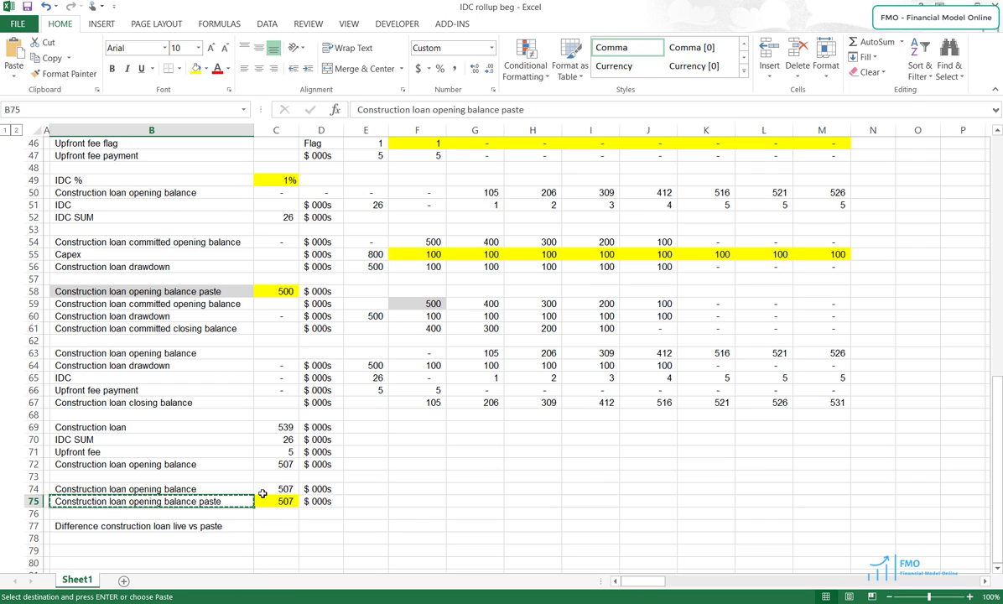
key("Up")
key("Up")
key("Up")
key("Up")
key("Up")
key("Up")
key("Up")
key("Up")
key("Up")
key("Up")
key("Up")
key("Up")
key("Up")
key("Up")
key("Up")
key("Up")
key("Up")
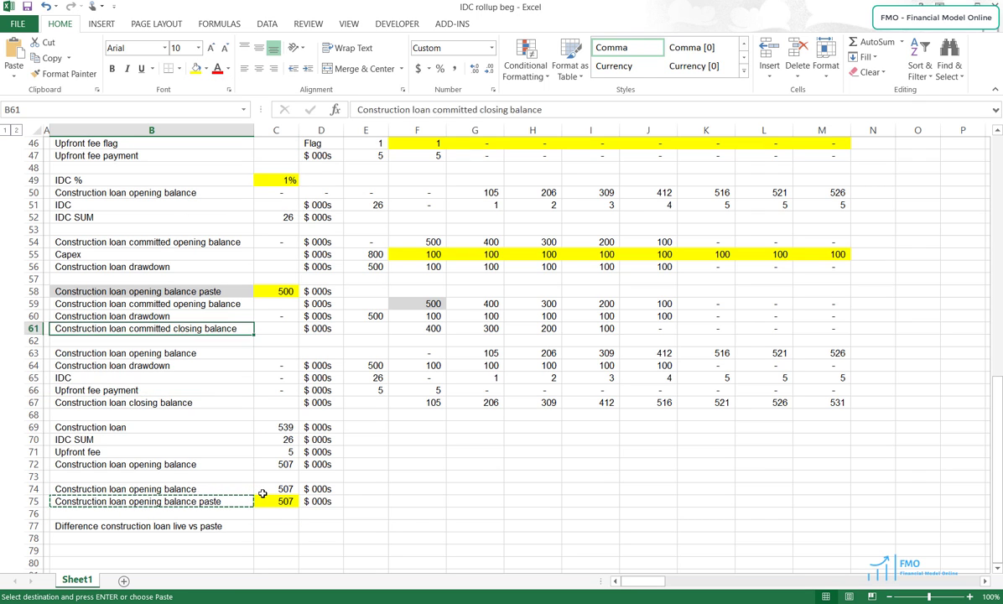
key("alt+h")
key("v")
key("n")
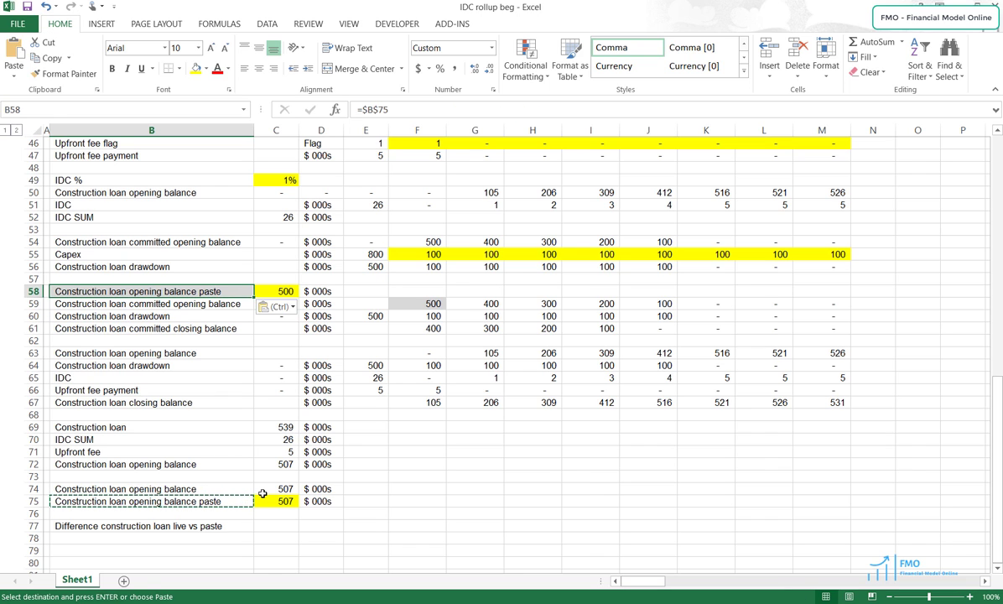
key("F2")
key("F4")
key("ctrl+Return")
Step: Copy the B58 link formula across B58:D58 to bring in the pasted opening balance and its unit
key("ctrl+c")
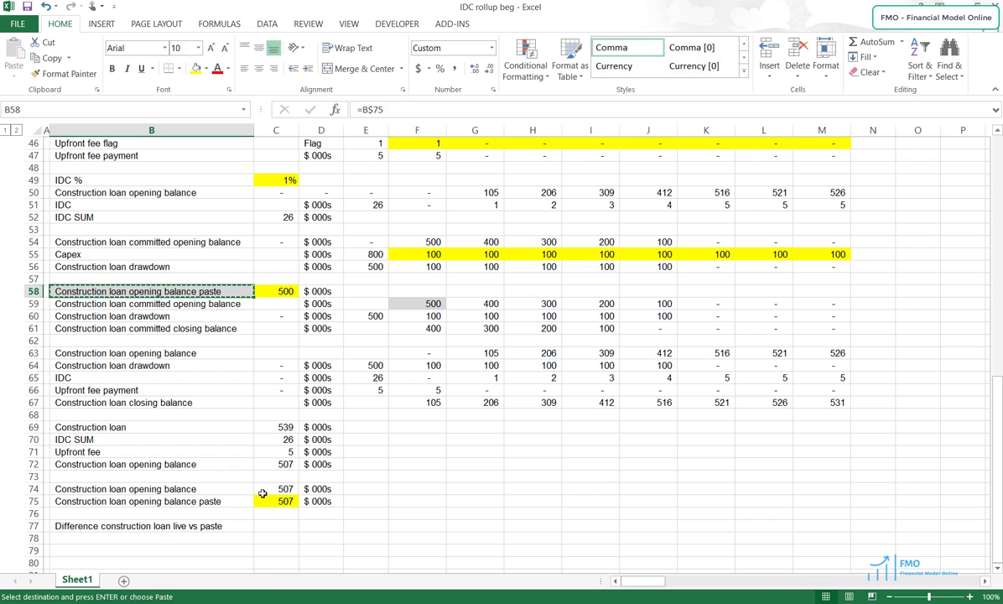
key("shift+Right")
key("shift+Right")
key("ctrl+c")
key("alt+h")
key("v")
key("v")
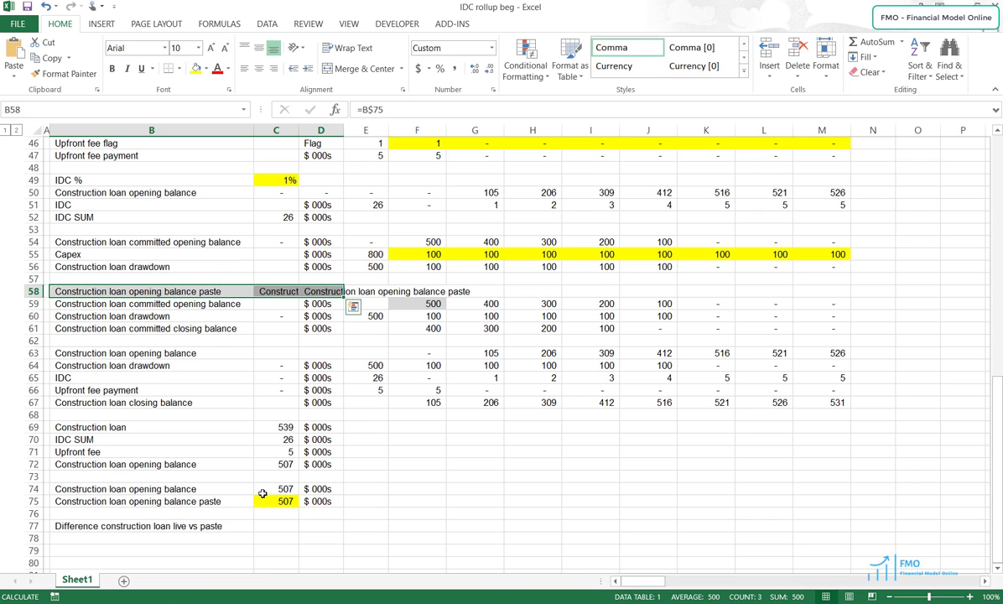
Step: Remove the cell fill from the Construction loan opening balance paste range B58:D58
key("alt+h")
key("h")
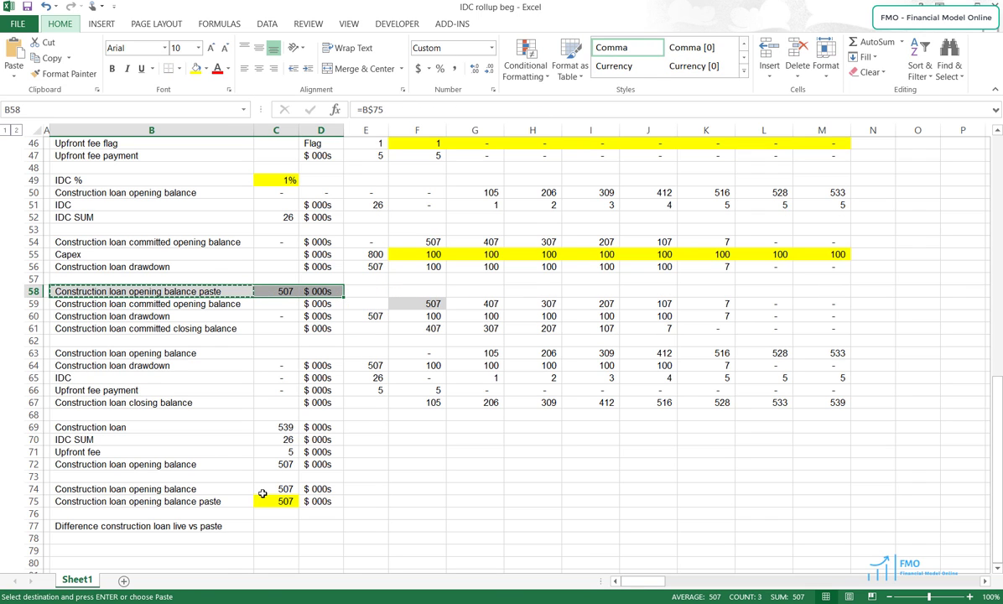
key("Escape")
key("Escape")
key("Down")
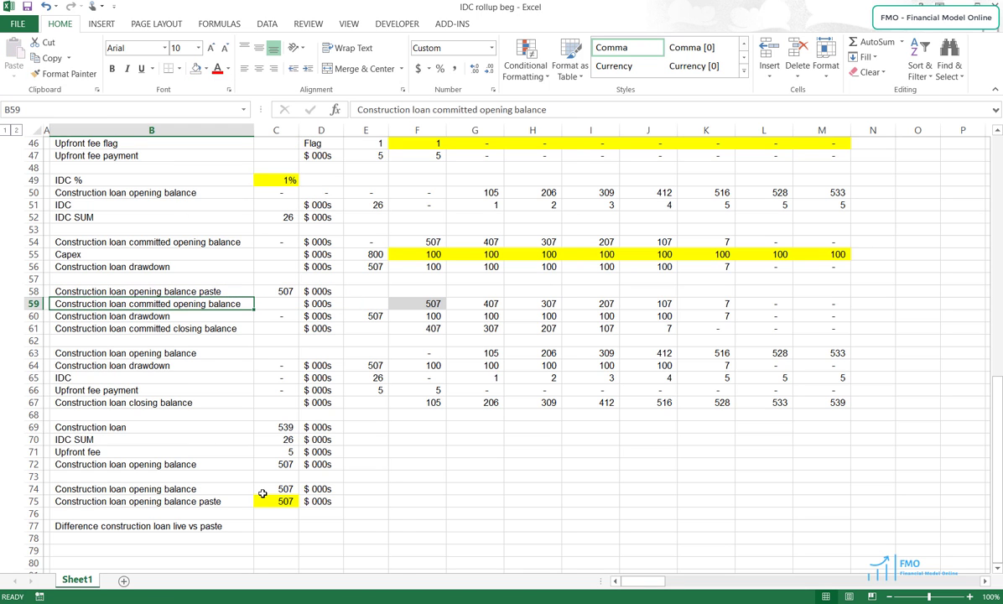
Step: Calculate the difference between the live and pasted construction loan opening balances in C77 with =C74-C75
scroll(251, 461, "down", 1)
scroll(238, 451, "up", 1)
scroll(237, 451, "down", 1)
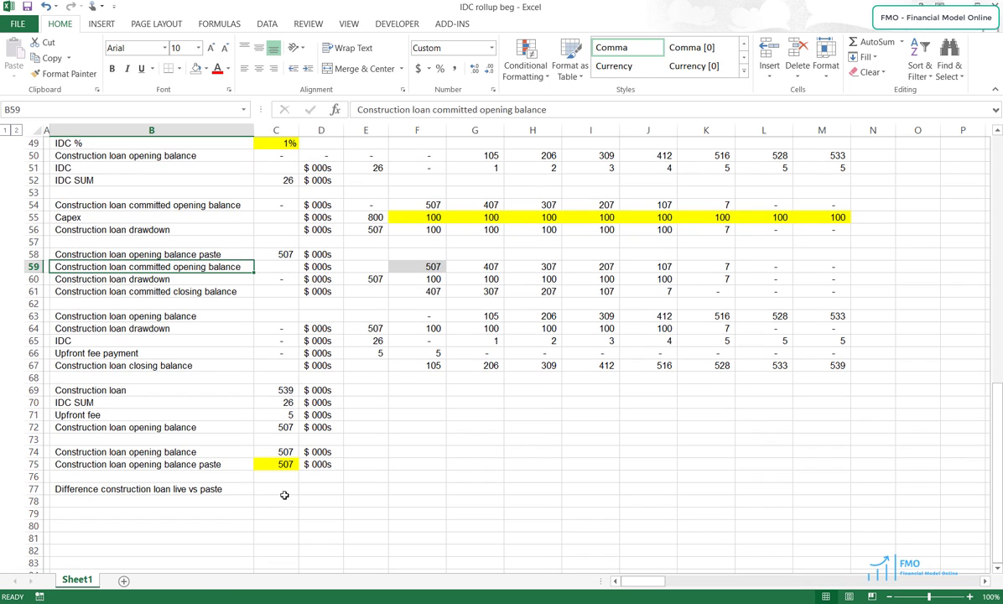
left_click(281, 489)
type("=")
key("Up")
key("Up")
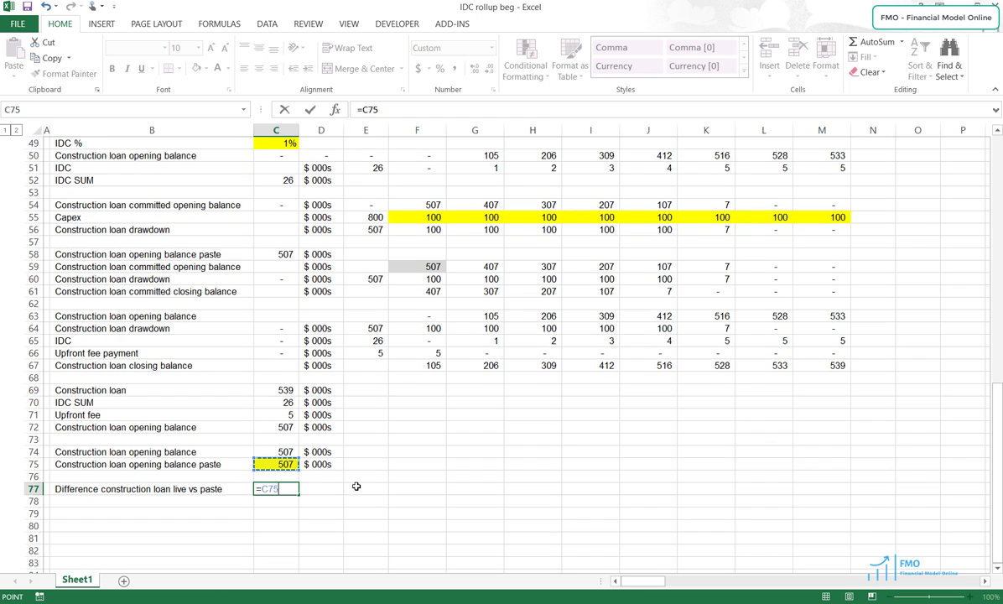
key("Up")
type("-")
key("Up")
key("Up")
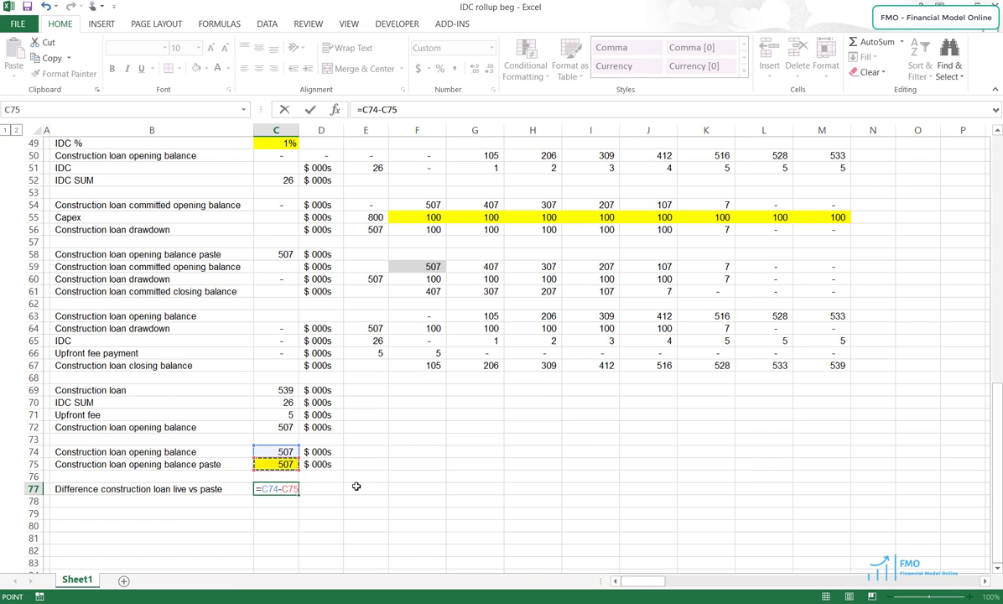
key("Return")
key("Down")
key("Up")
key("Up")
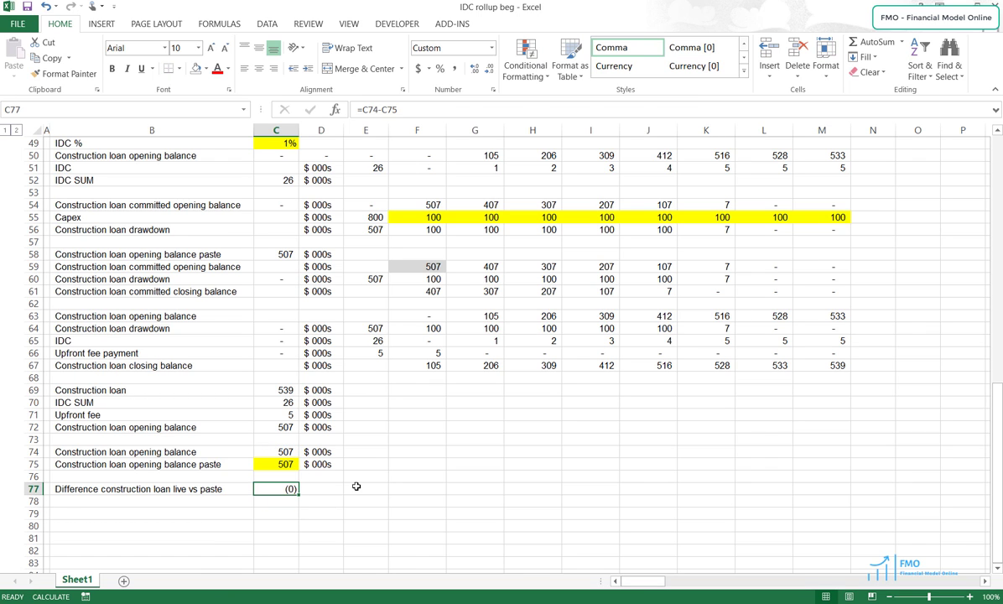
scroll(411, 462, "up", 1)
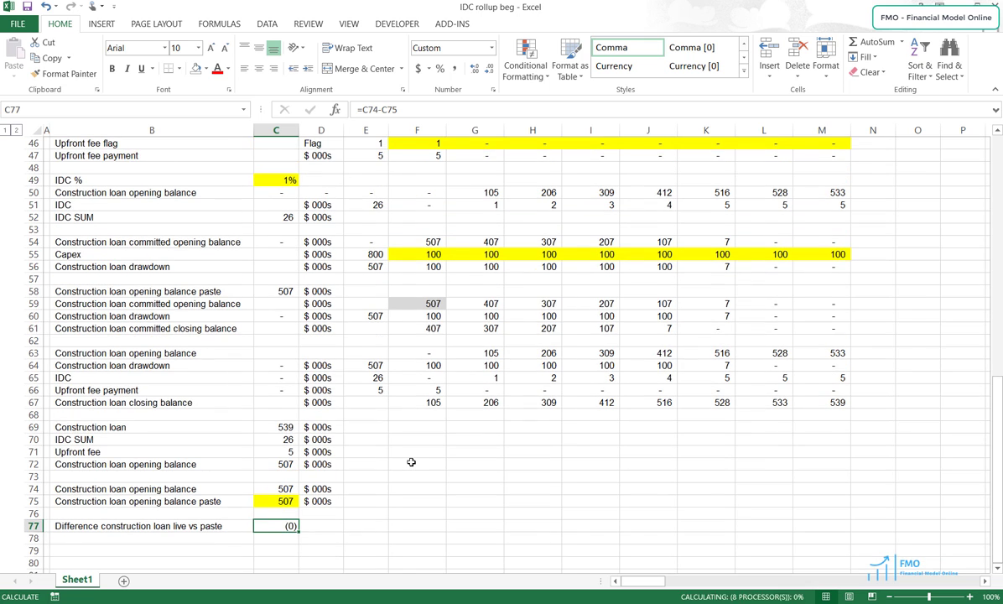